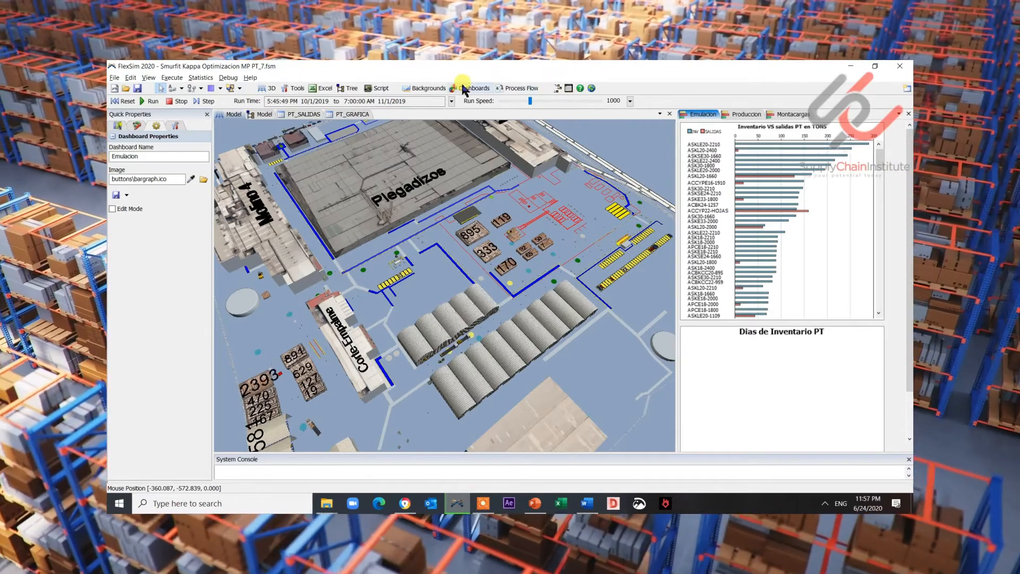
- Browse the emulation and inventory dashboards of the existing factory model
left_click(463, 88)
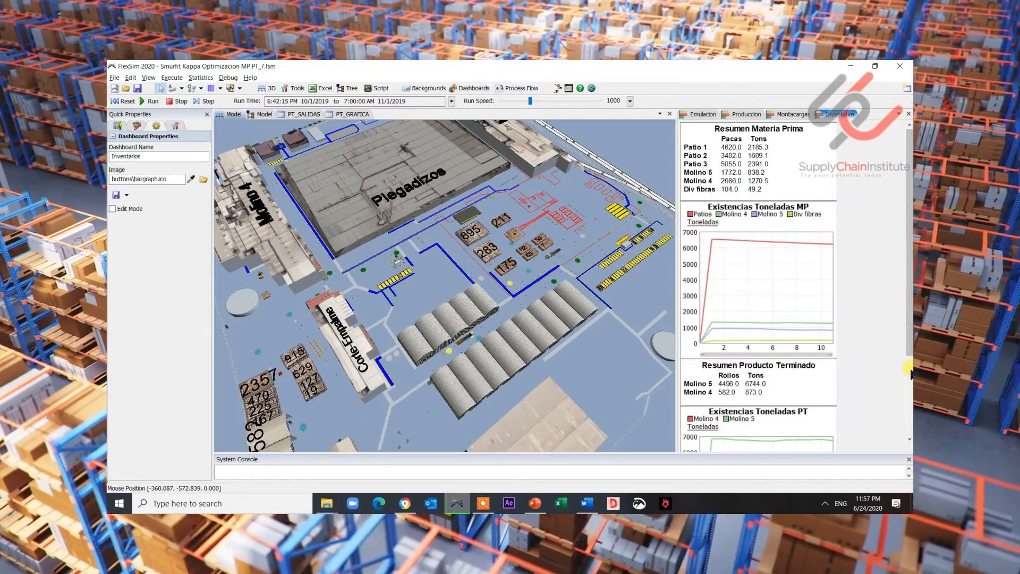
scroll(909, 369, "down", 3)
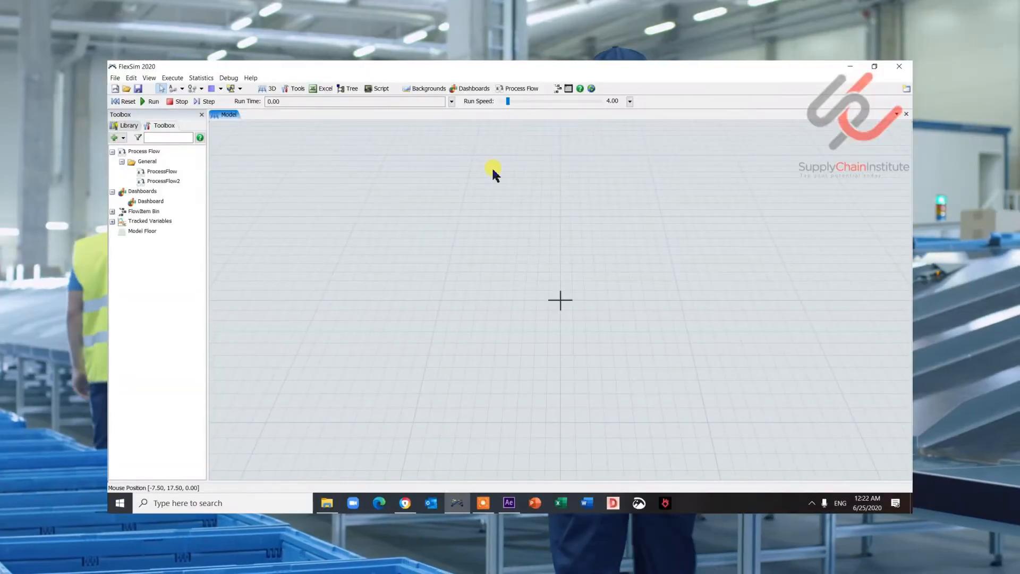
- Add a new process flow and a new dashboard window to the empty model
left_click(520, 88)
left_click(547, 112)
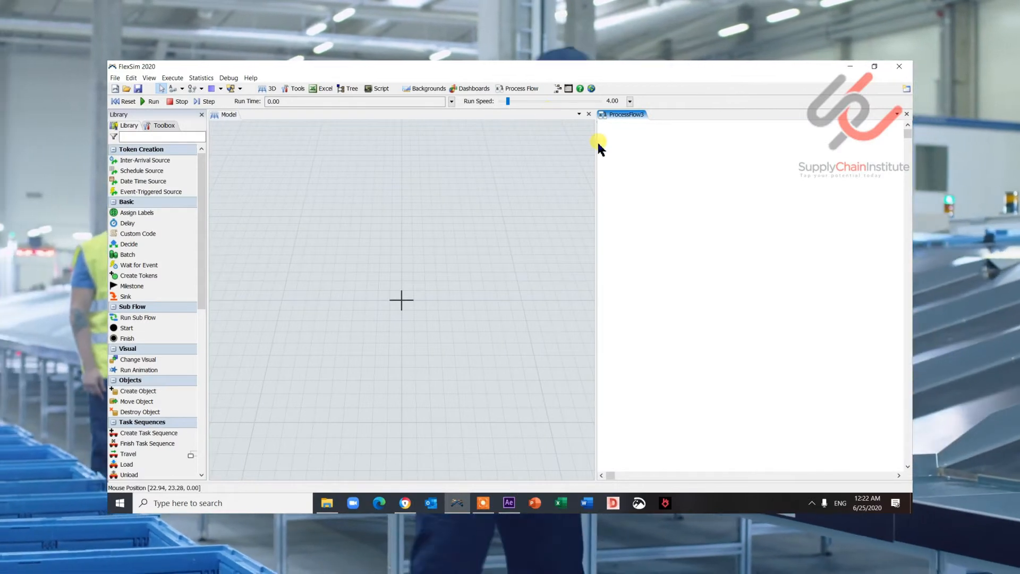
left_click_drag(597, 140, 419, 118)
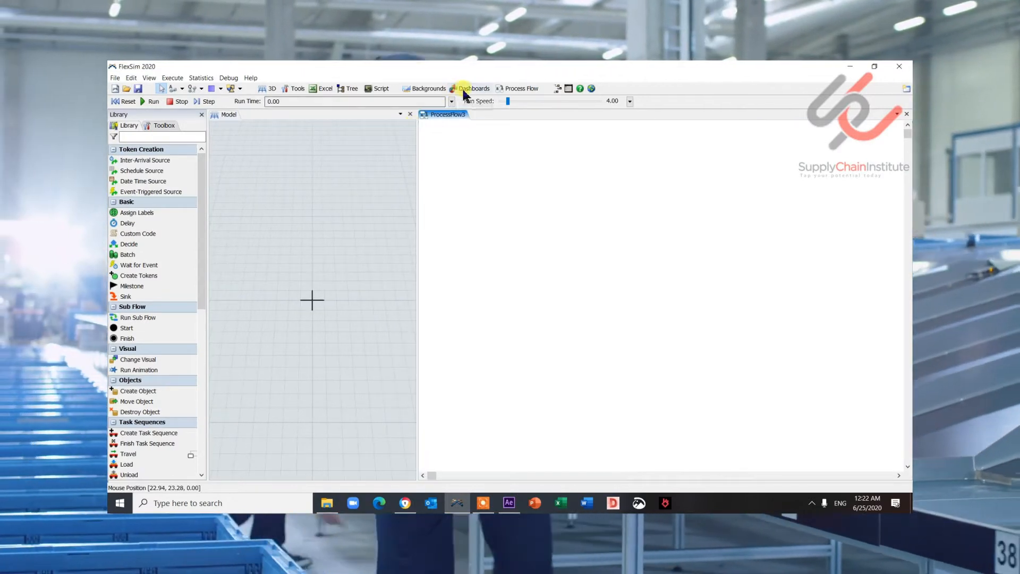
left_click(470, 90)
left_click(481, 101)
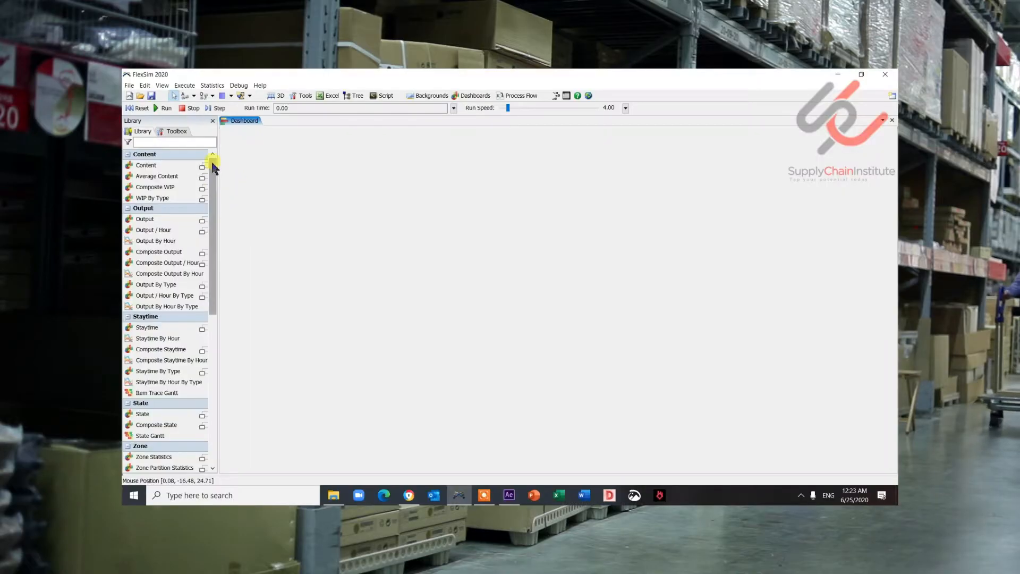
- Browse the dashboard library's output chart types
left_click_drag(212, 161, 215, 312)
mouse_move(211, 196)
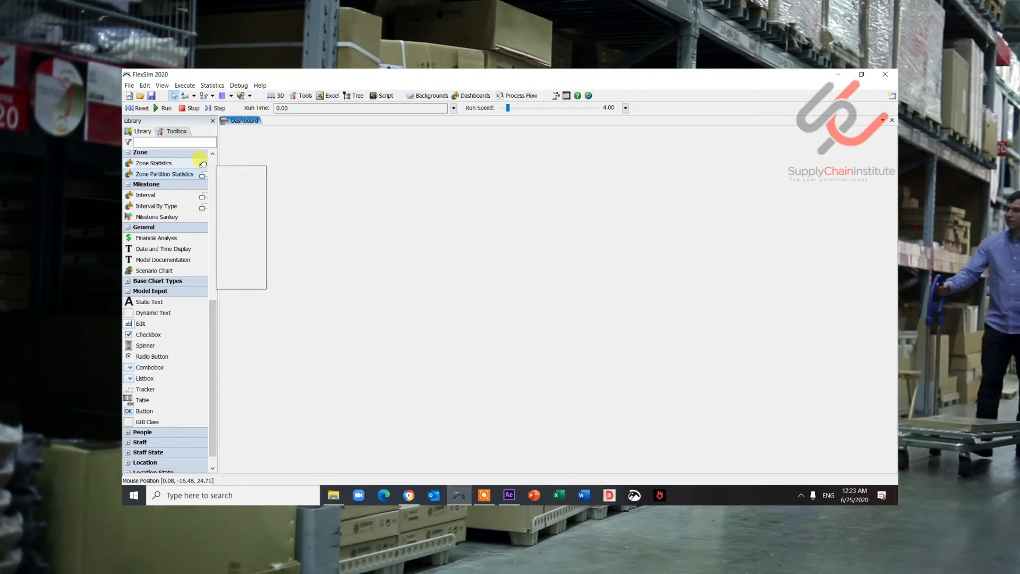
left_click_drag(212, 314, 206, 250)
scroll(208, 227, "up", 5)
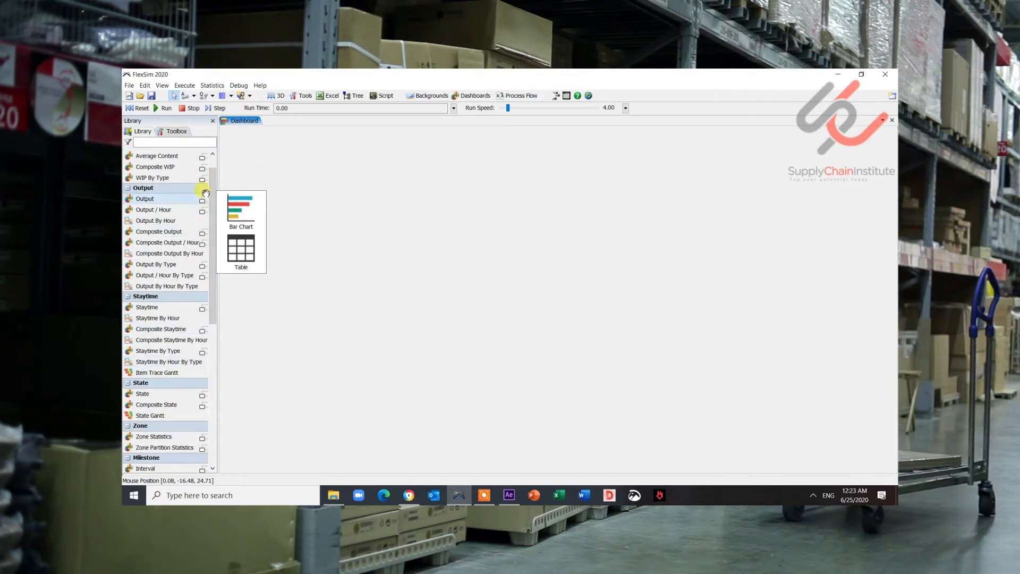
mouse_move(205, 158)
mouse_move(205, 213)
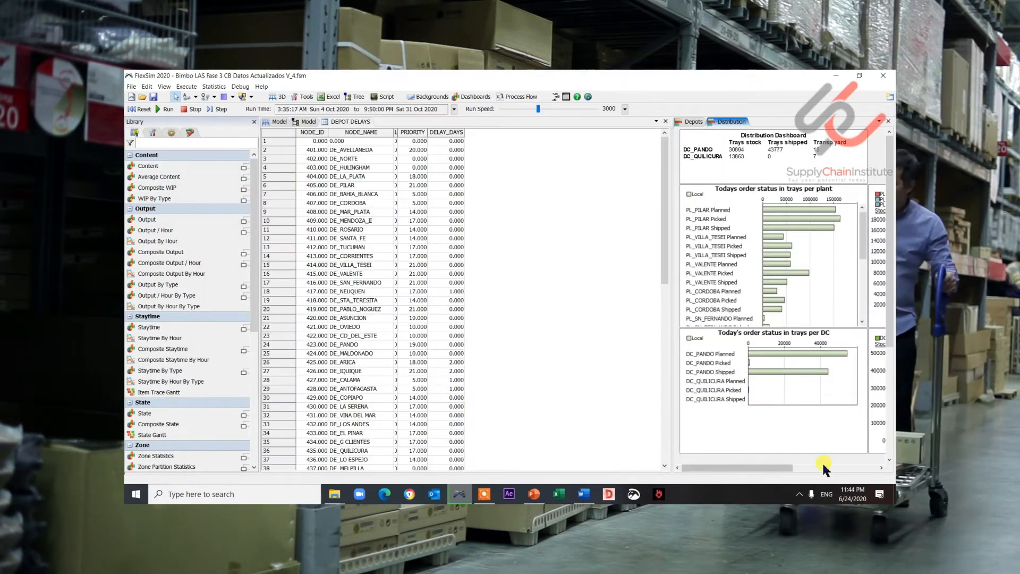
left_click_drag(825, 467, 861, 467)
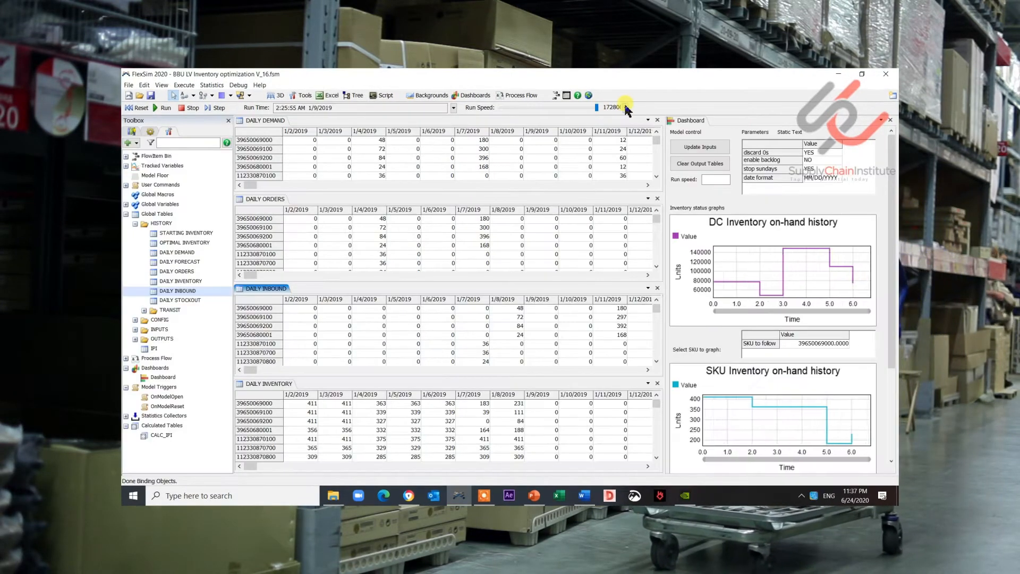
left_click(626, 108)
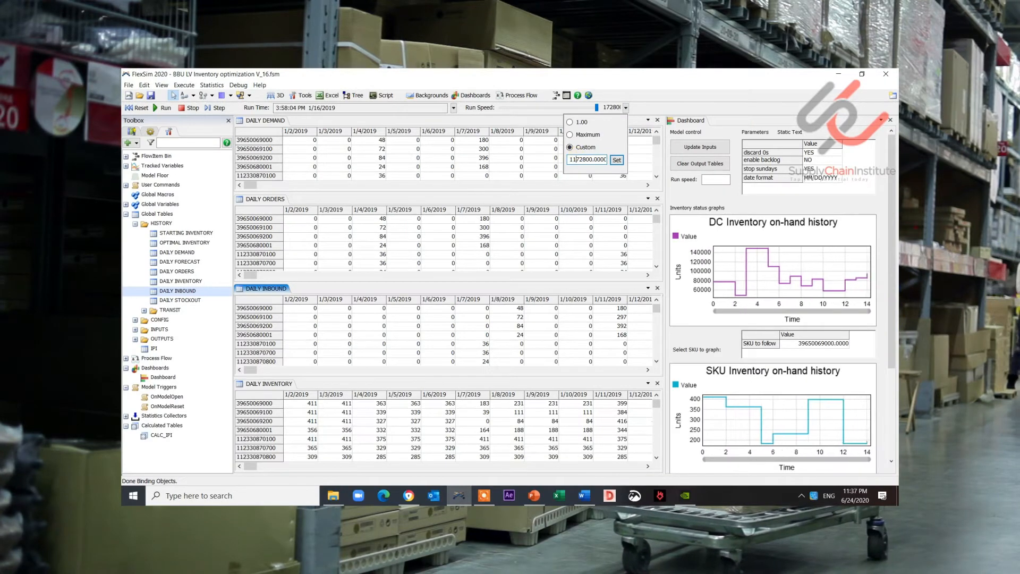
left_click(617, 160)
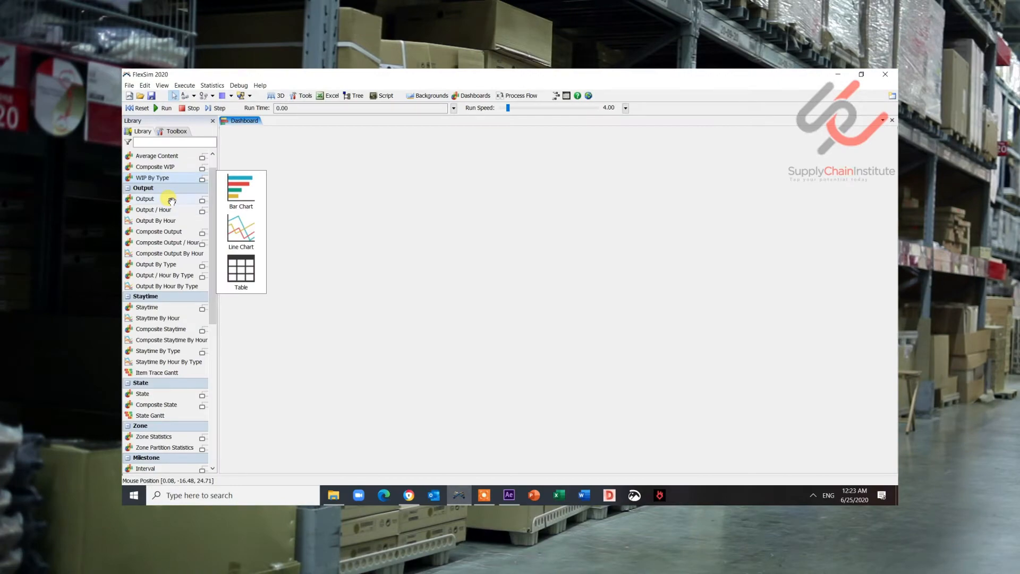
left_click_drag(171, 200, 393, 233)
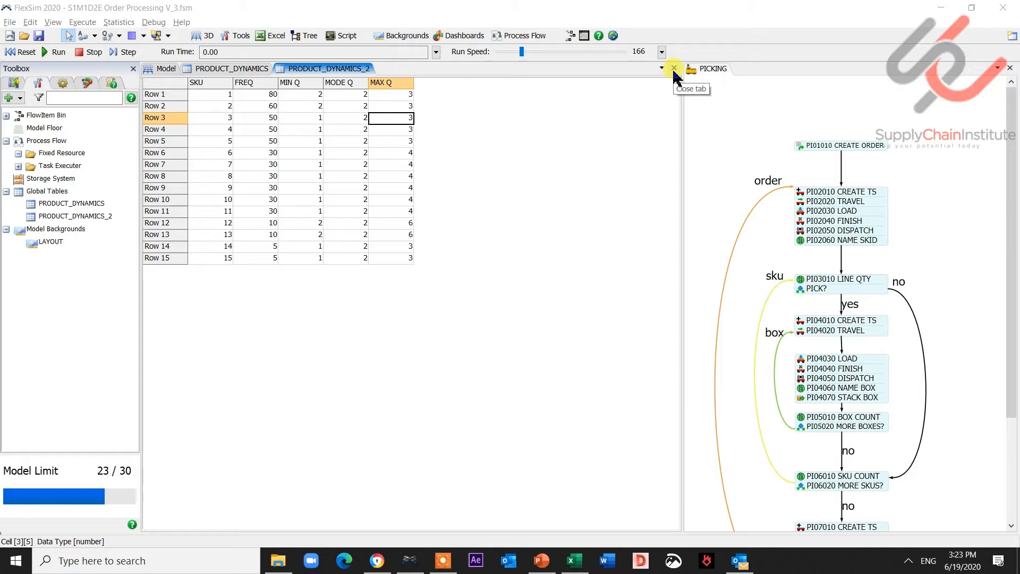
- Close the PRODUCT_DYNAMICS_2 and PRODUCT_DYNAMICS table tabs
left_click(675, 69)
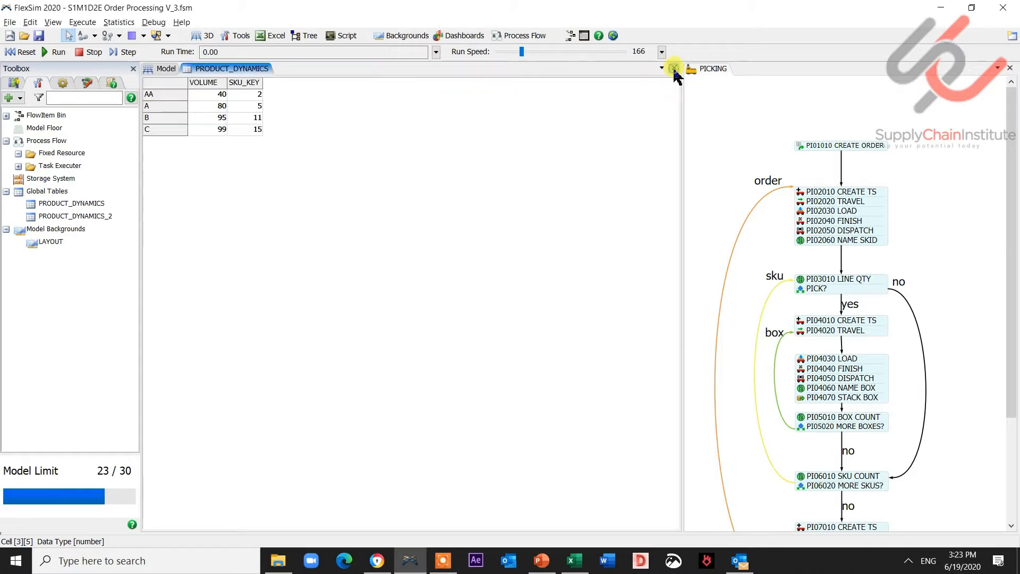
left_click(675, 68)
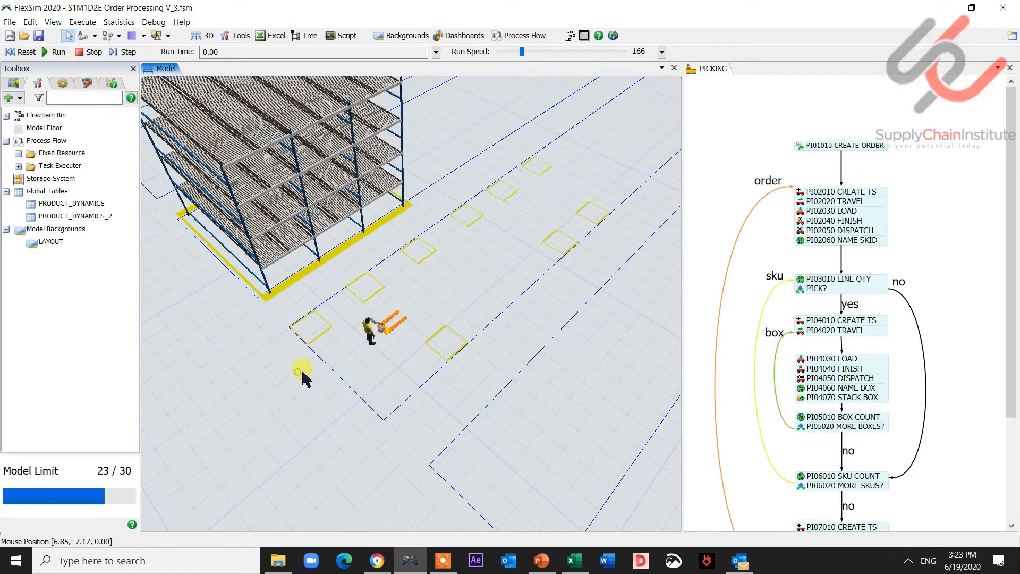
- Add a new dashboard and dock it beside the PICKING process flow
left_click_drag(298, 374, 340, 362)
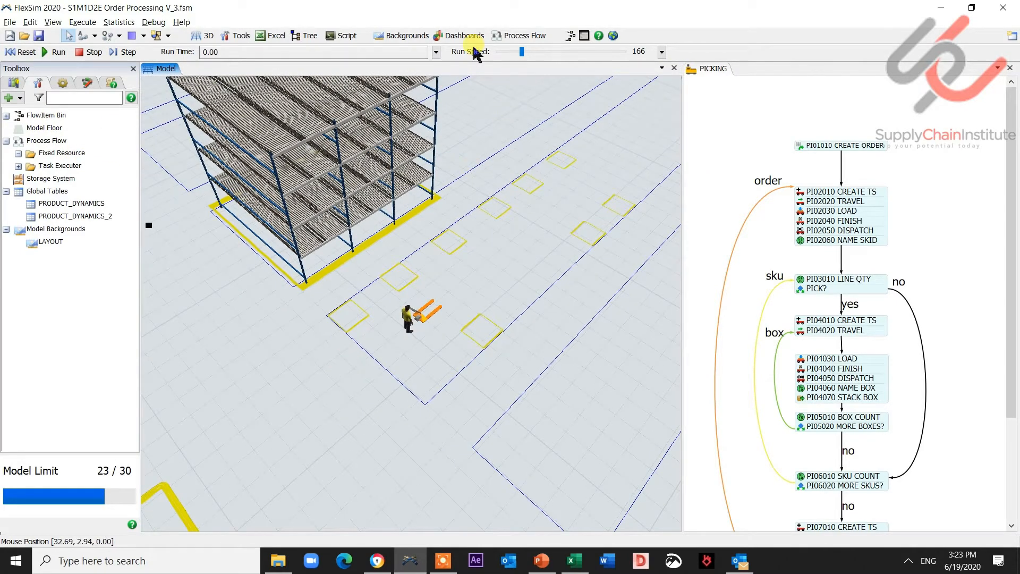
left_click(461, 37)
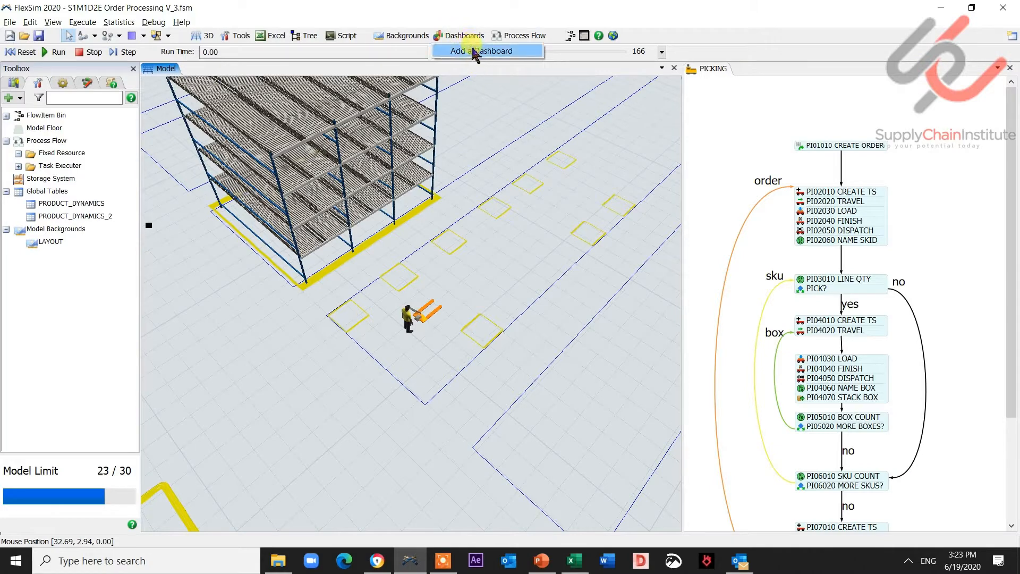
left_click(474, 51)
left_click_drag(453, 70, 731, 76)
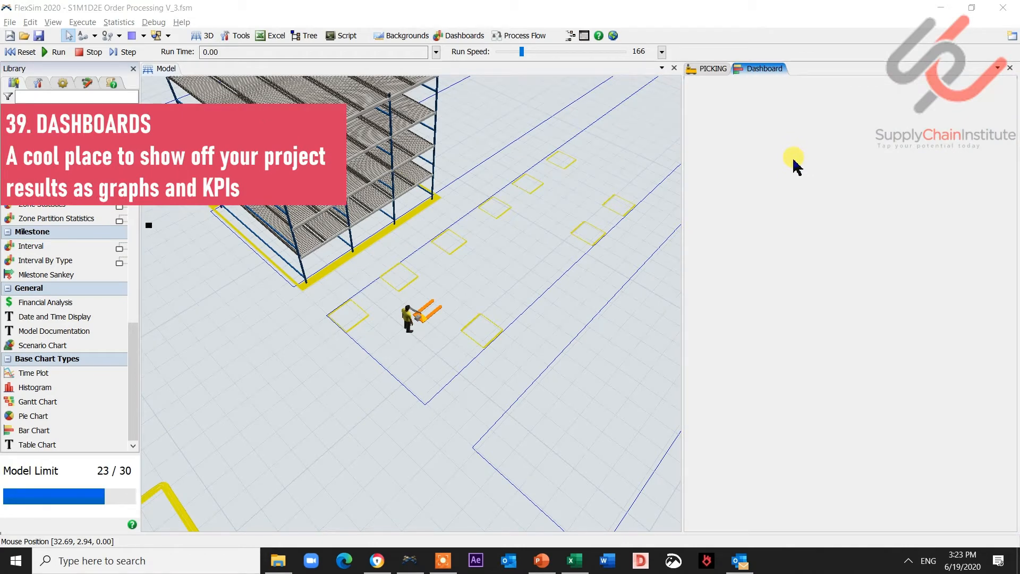
- Insert an Assign Labels activity named PI02005 TIME START at the top of the order block in PICKING
left_click(709, 68)
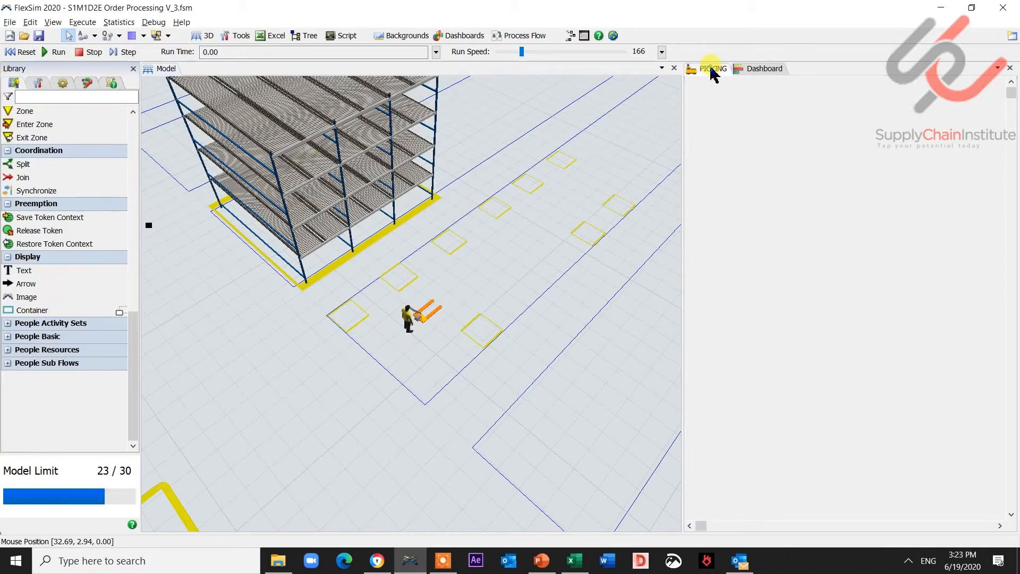
scroll(949, 158, "down", 1)
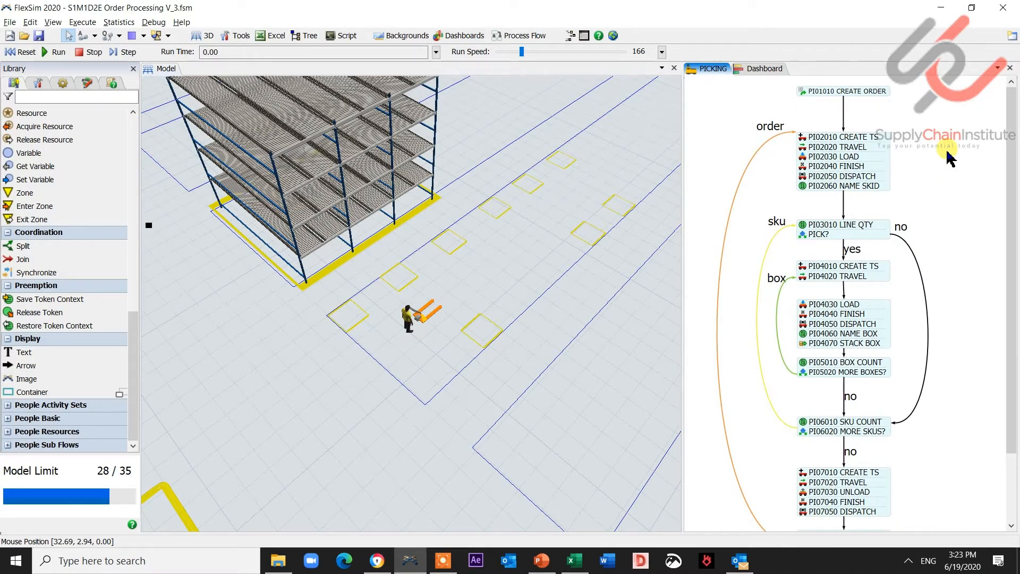
left_click(38, 83)
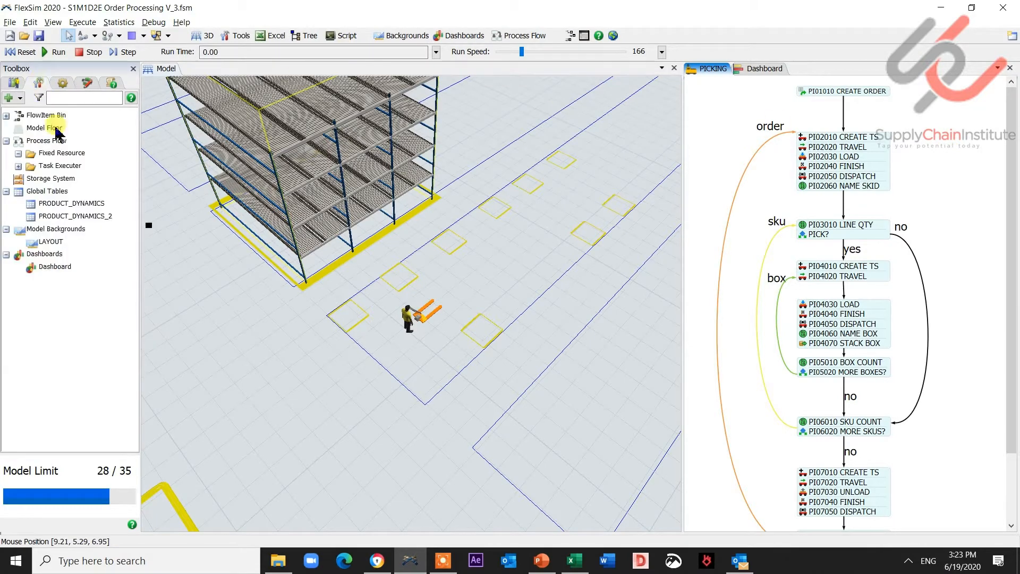
left_click(64, 84)
left_click(14, 82)
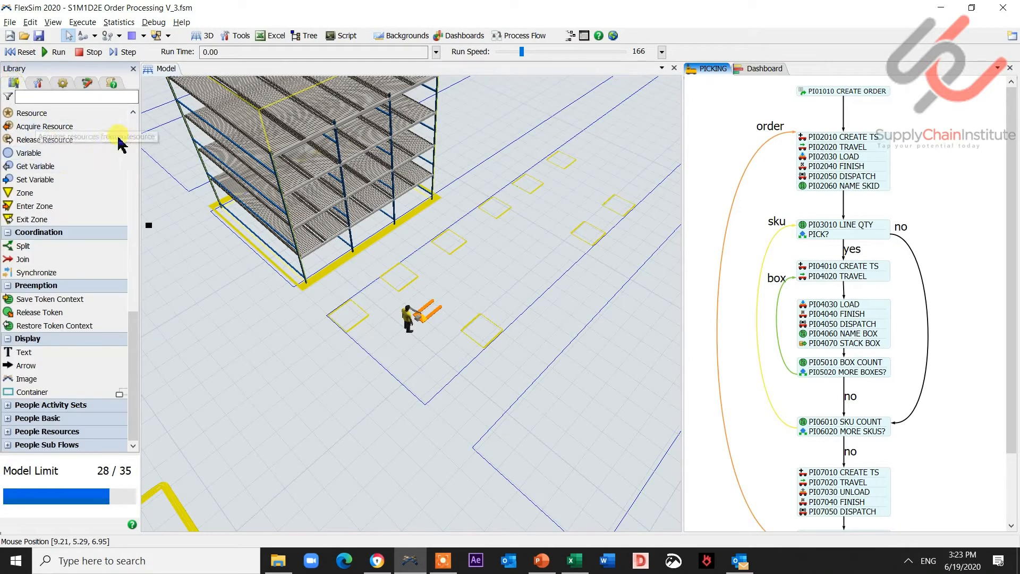
scroll(132, 139, "up", 5)
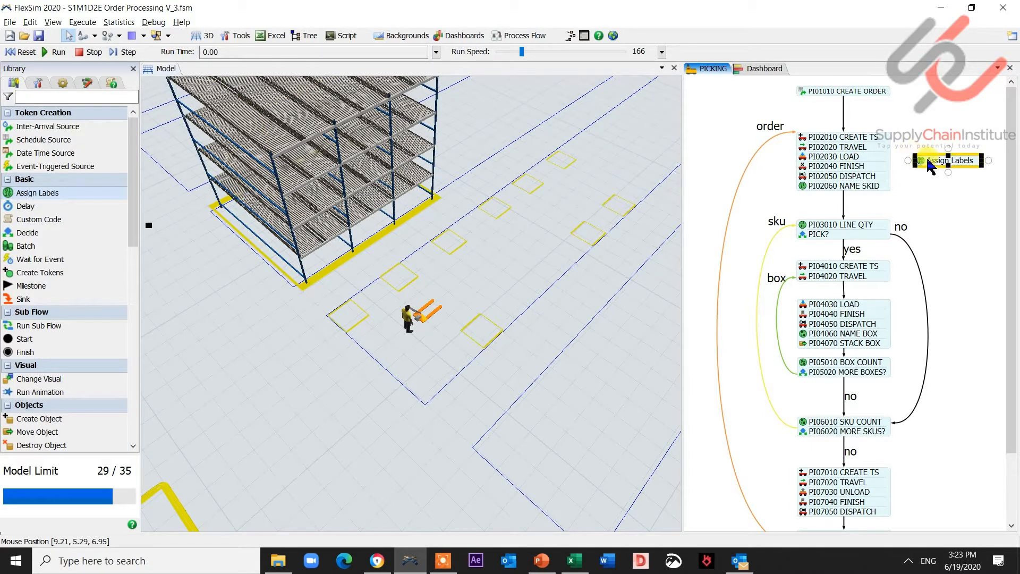
left_click_drag(931, 166, 822, 132)
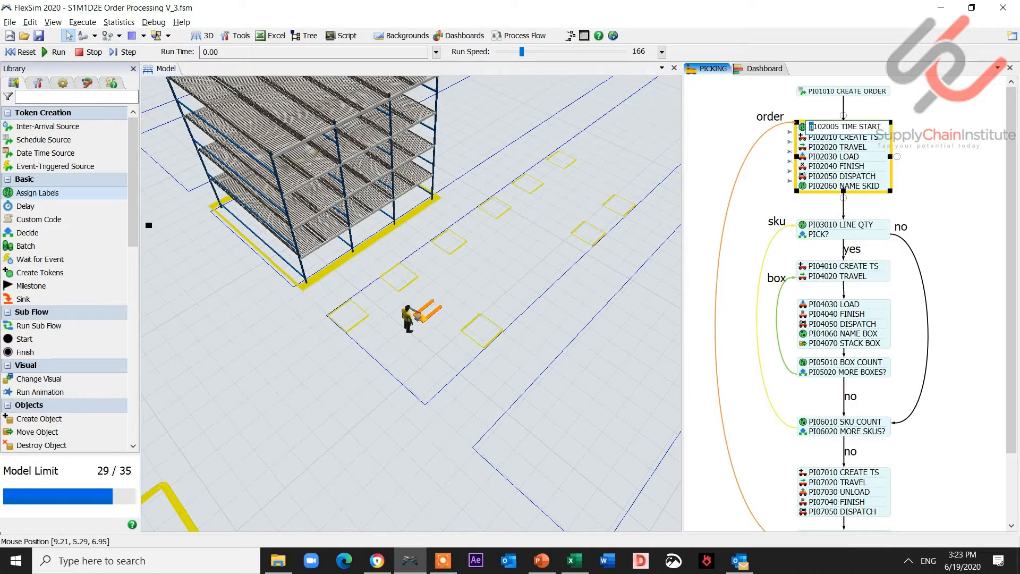
left_click(959, 123)
left_click(803, 128)
left_click(806, 179)
- Set the activity's label name to TIME_START with the value time()
left_click_drag(860, 200, 801, 202)
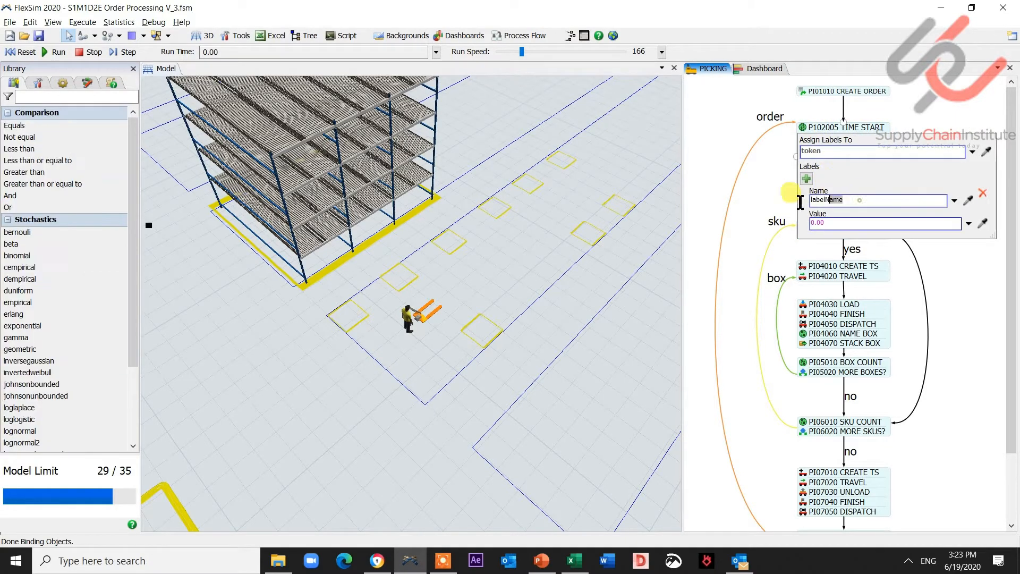
type("TIME_START")
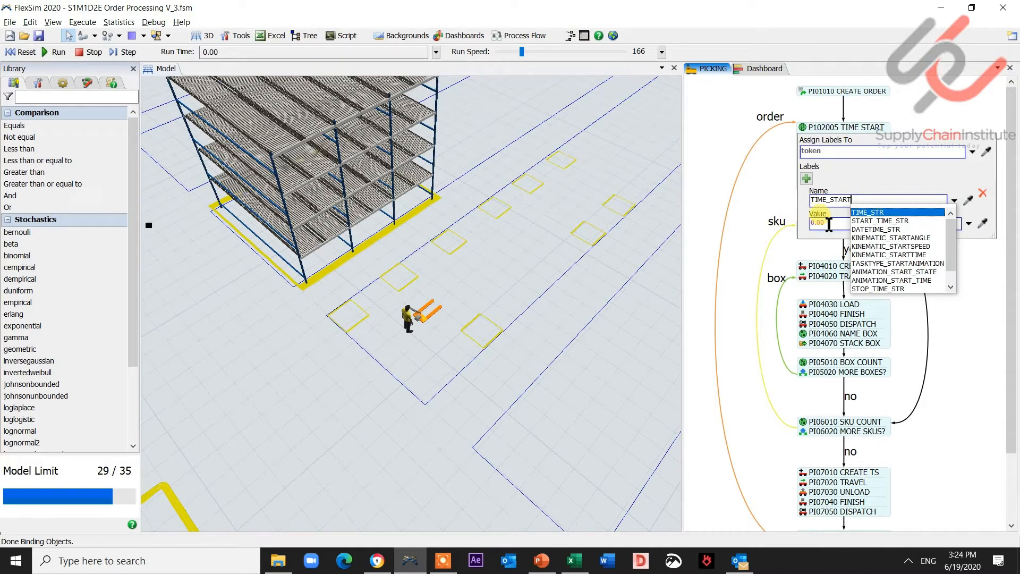
left_click(830, 223)
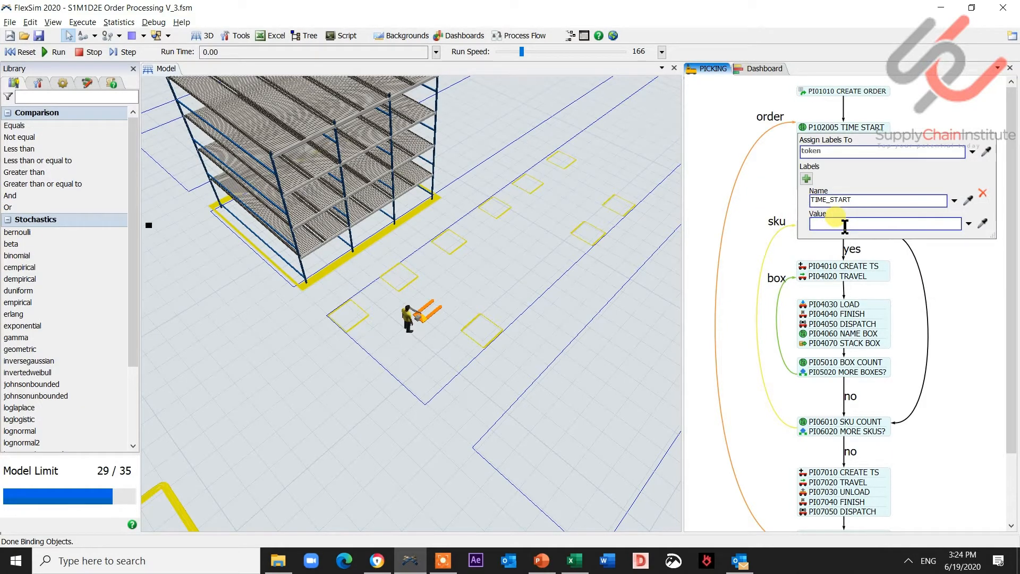
type("time(")
left_click(954, 98)
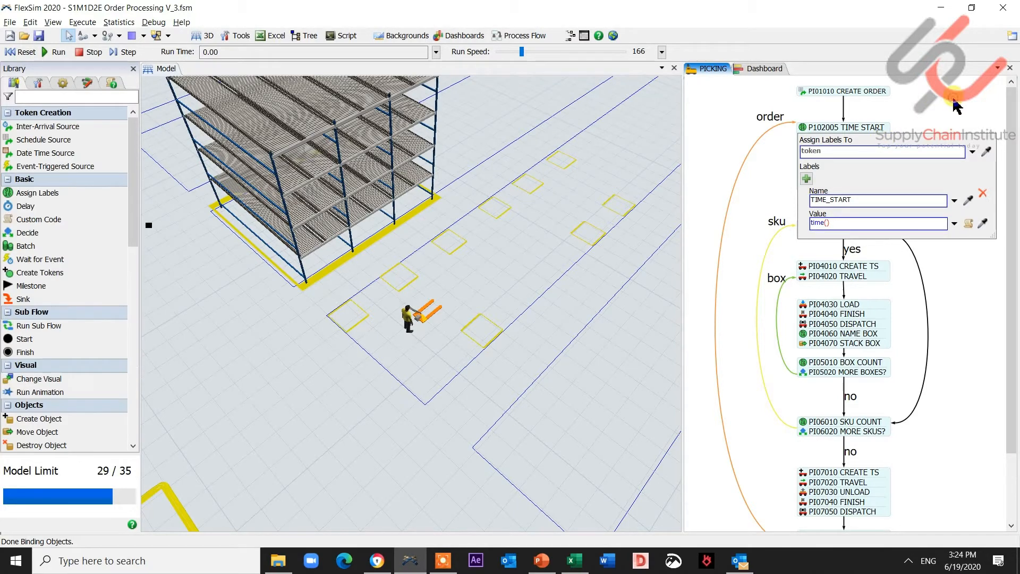
left_click(924, 111)
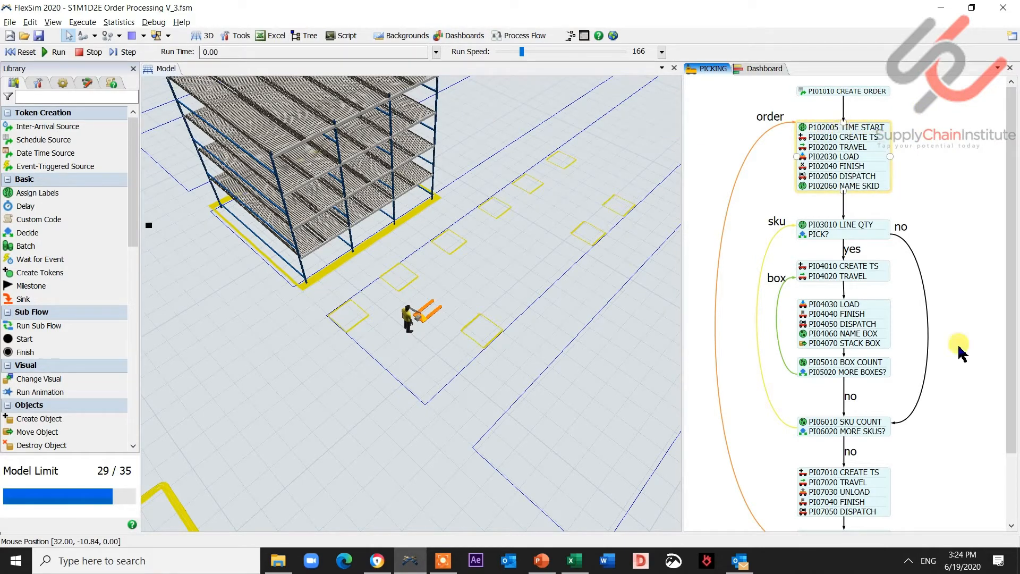
- Add a TIME_END label with value time() to the PI08010 ORDER COUNT activity
left_click_drag(959, 353, 929, 228)
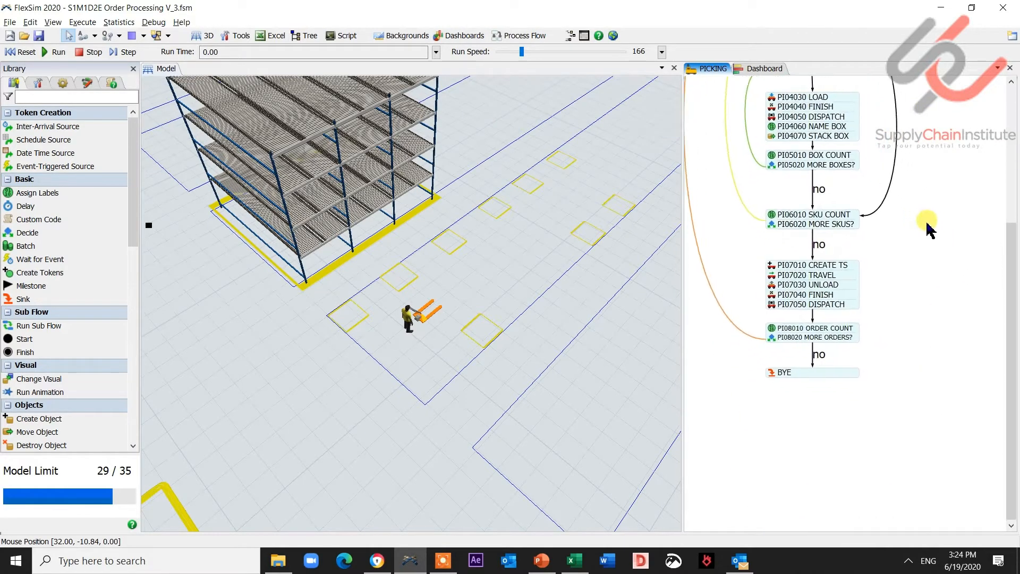
double_click(772, 332)
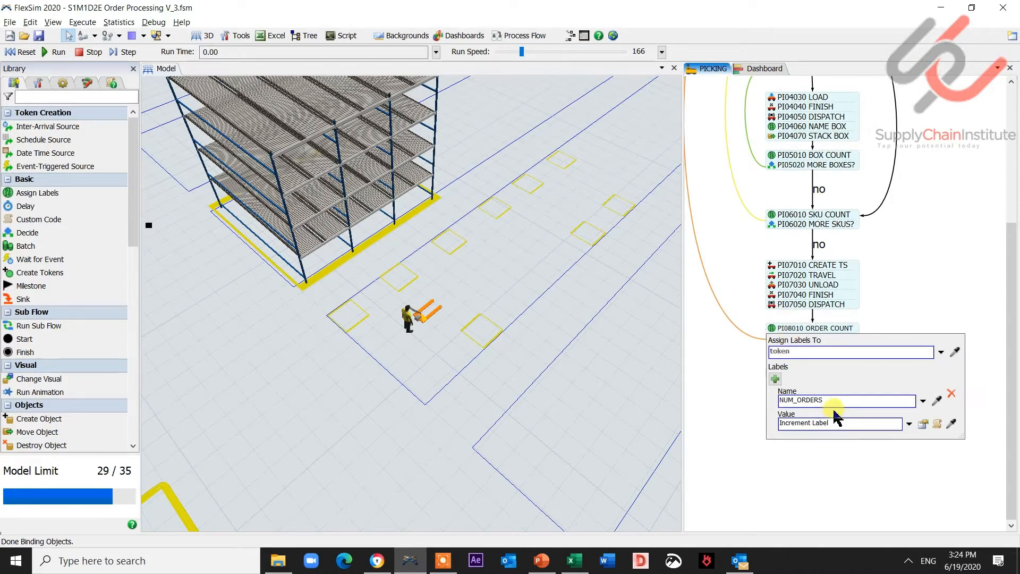
left_click(776, 379)
left_click(822, 448)
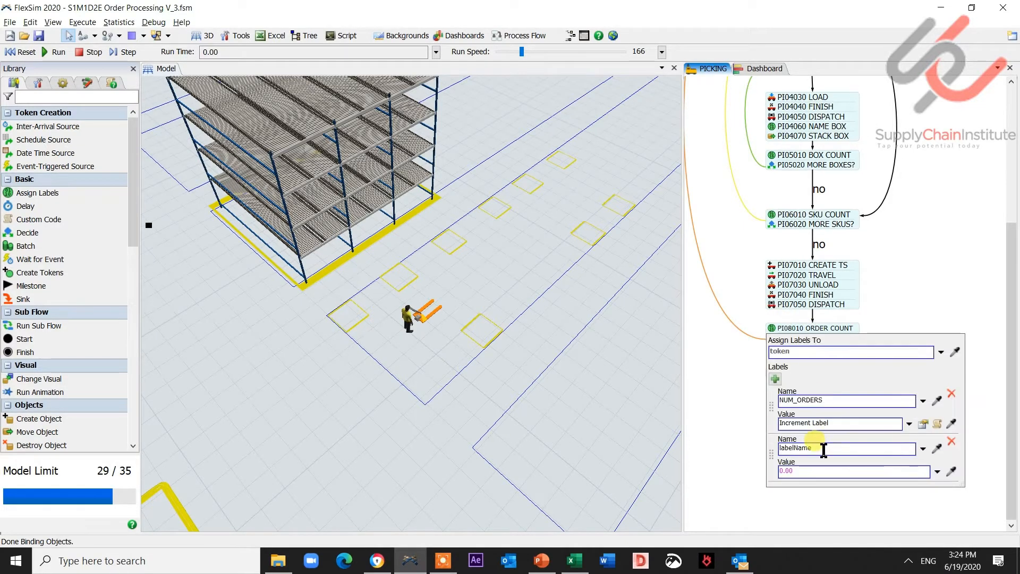
key("BackSpace")
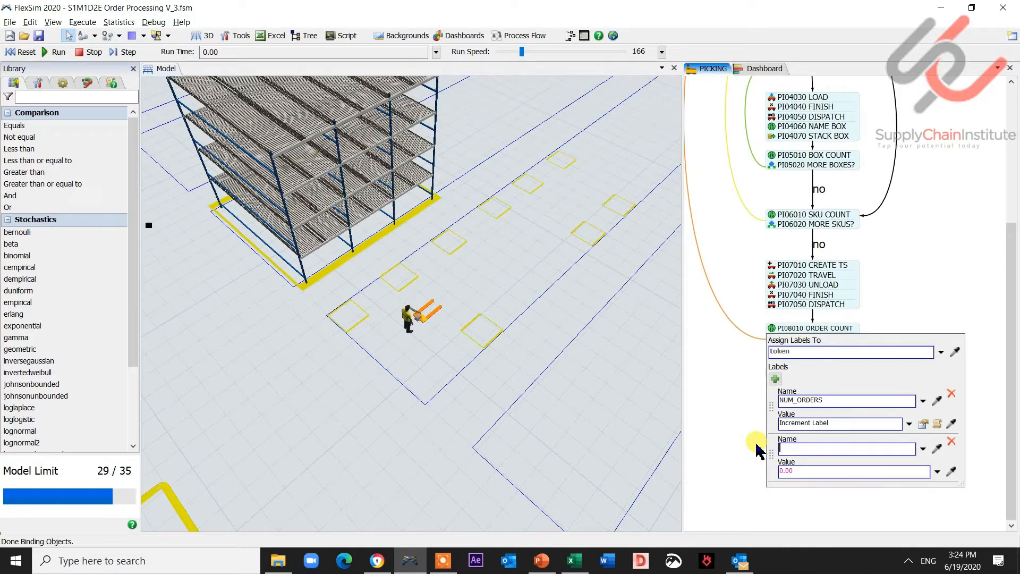
type("TIME_END")
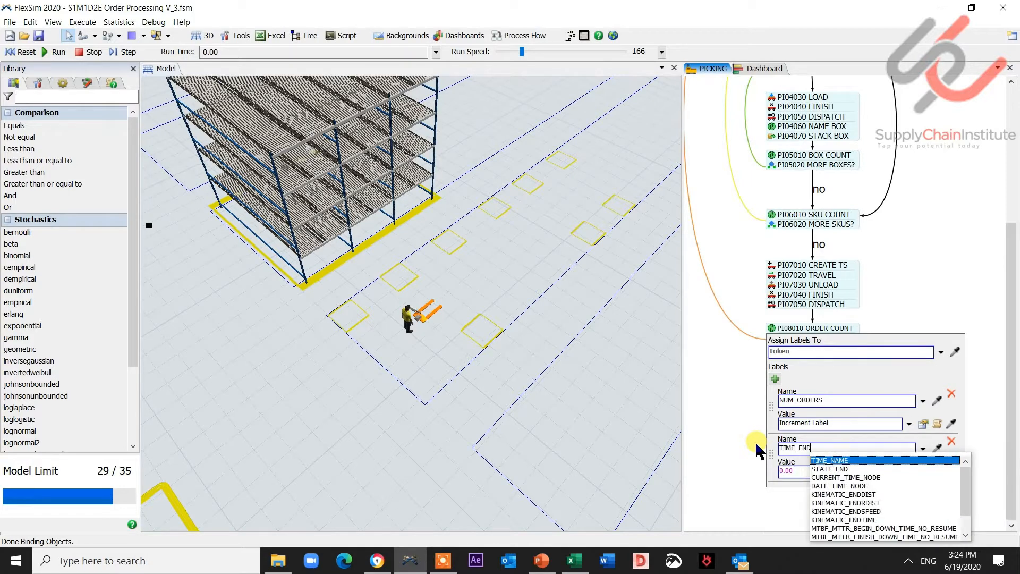
left_click(803, 472)
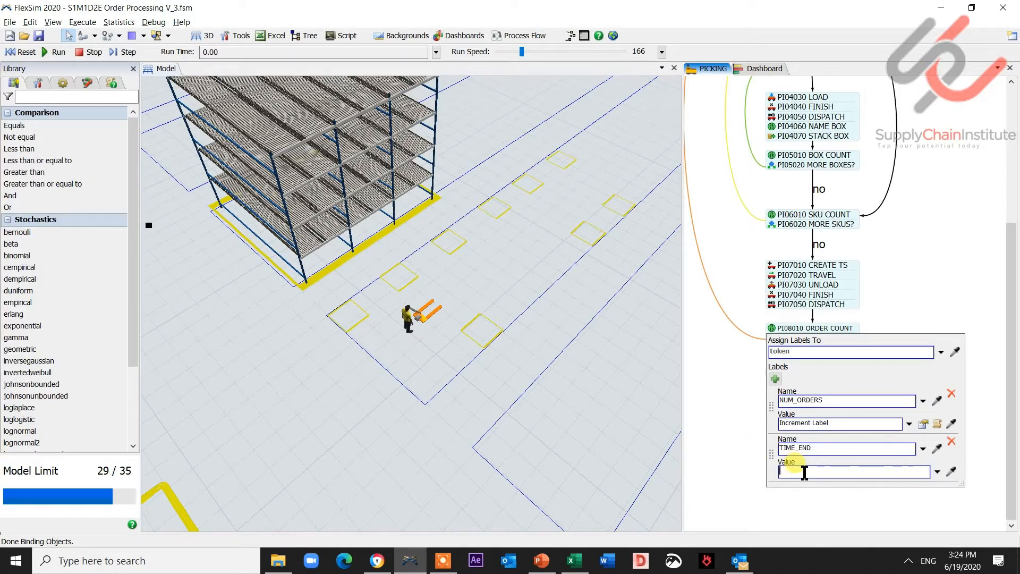
type("time()")
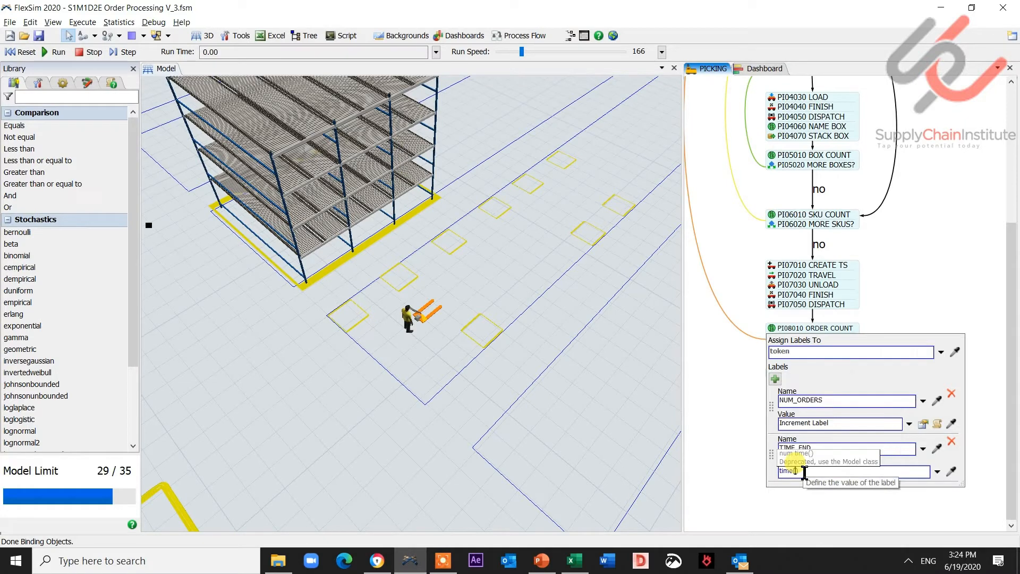
left_click(931, 323)
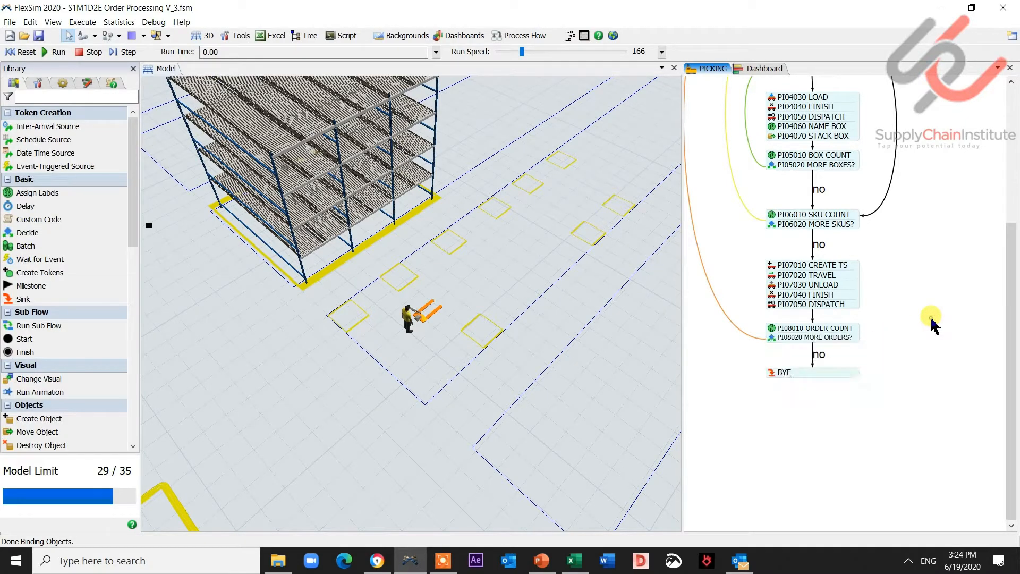
- Run the model, stop it, inspect a PICKING token's TIME_START and TIME_END labels, and reset the model
left_click(51, 53)
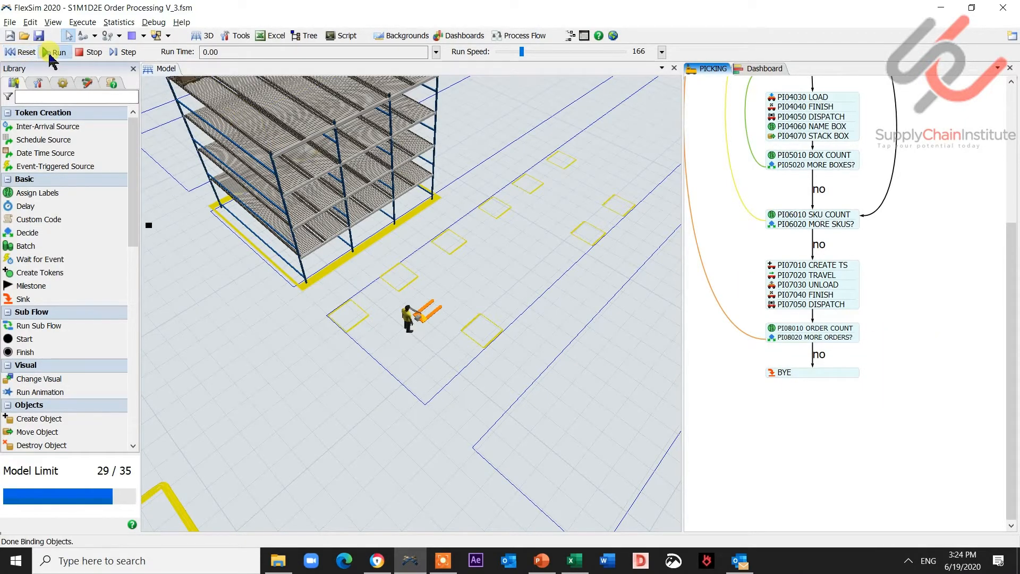
scroll(943, 271, "up", 3)
scroll(947, 275, "up", 2)
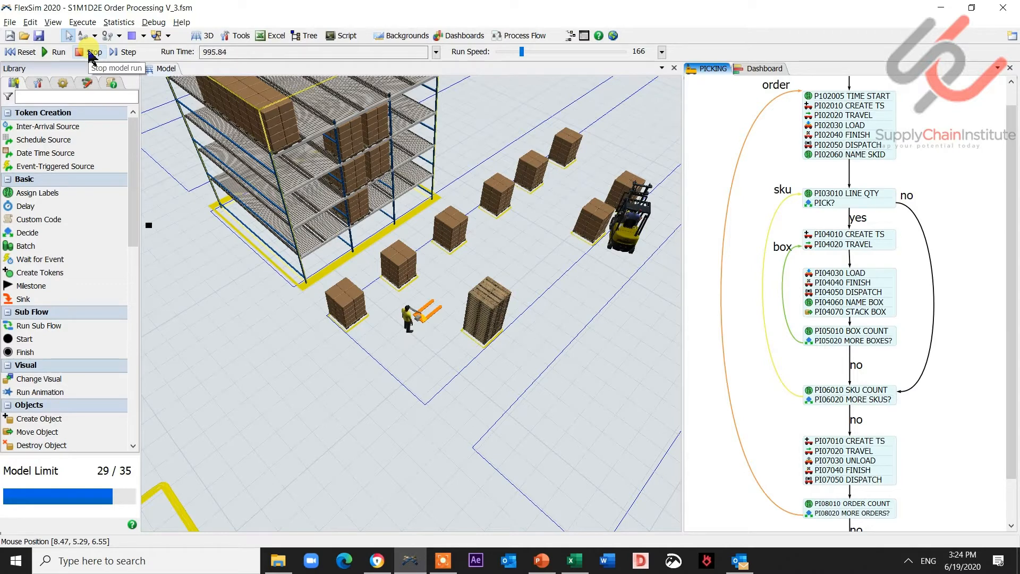
left_click(91, 54)
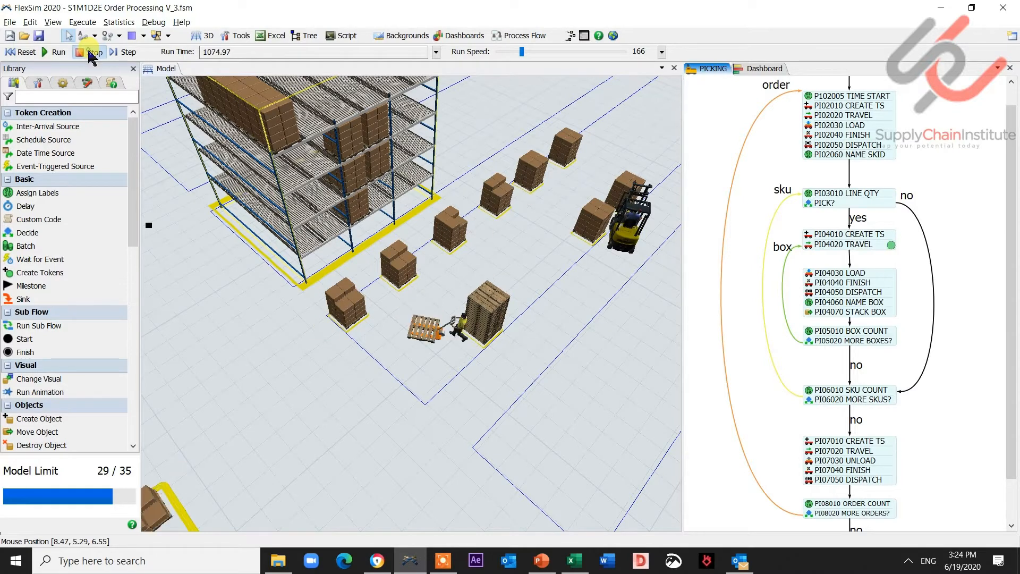
left_click(893, 272)
left_click(63, 82)
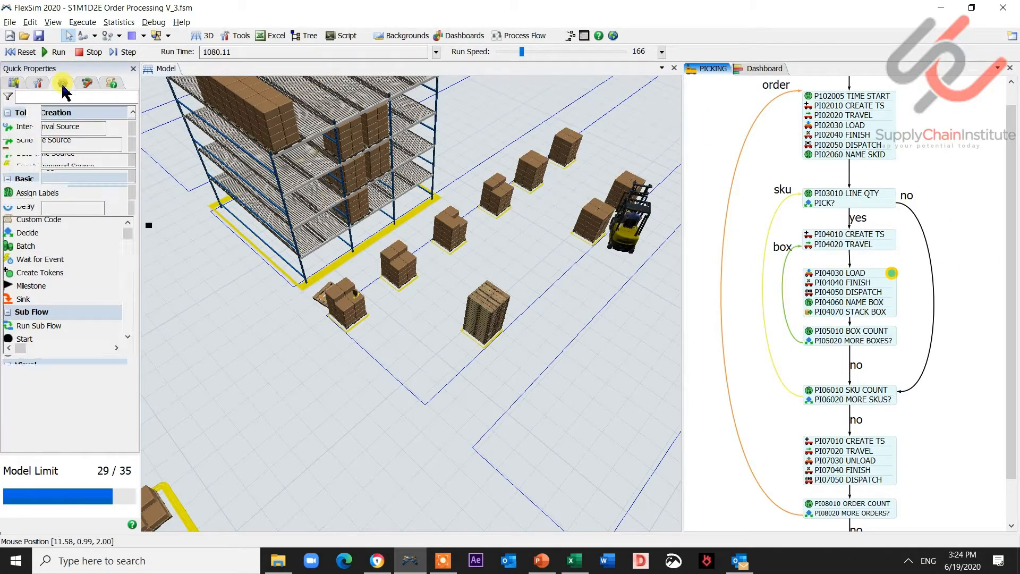
left_click(88, 343)
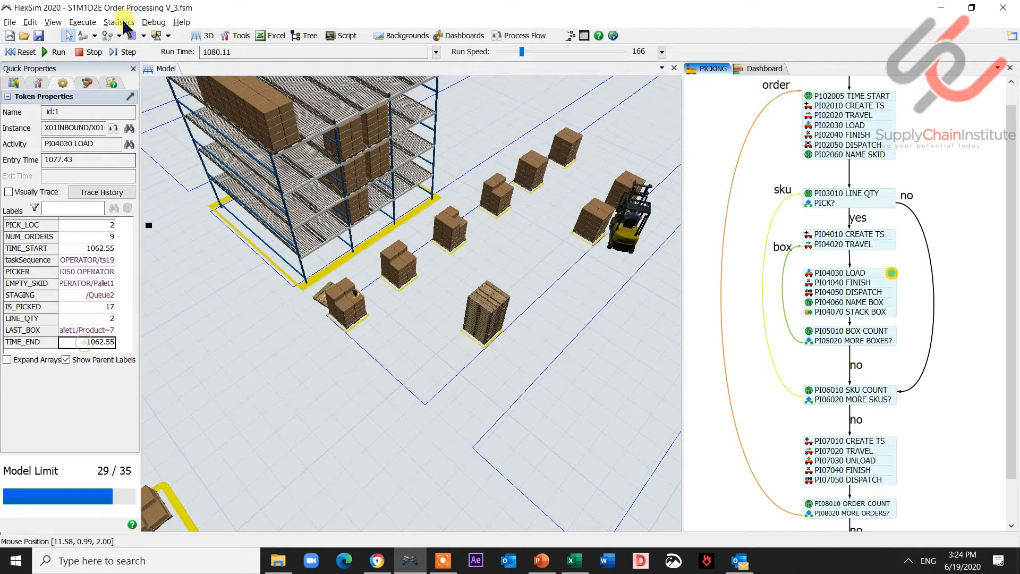
left_click(56, 52)
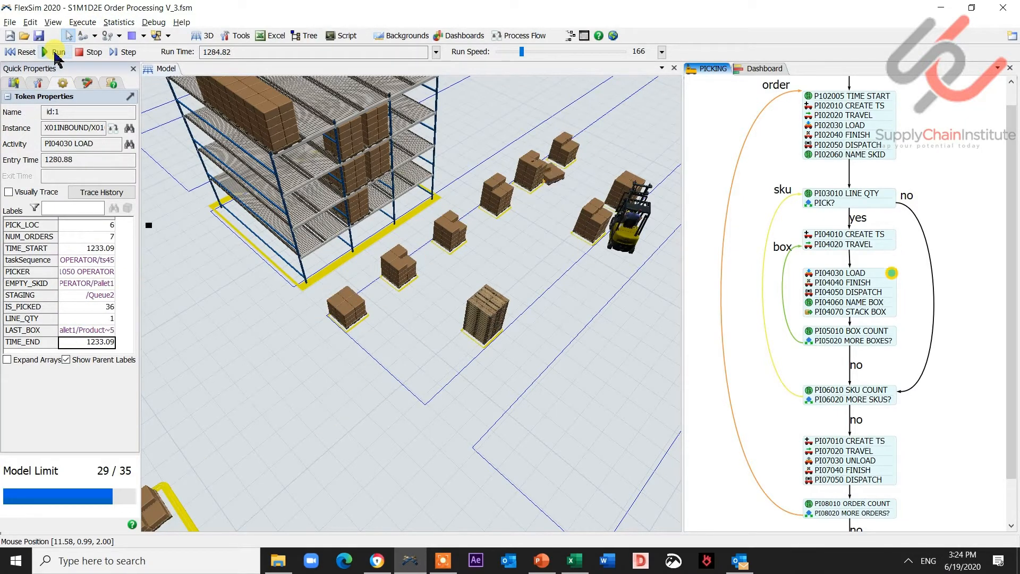
left_click(81, 52)
left_click(18, 54)
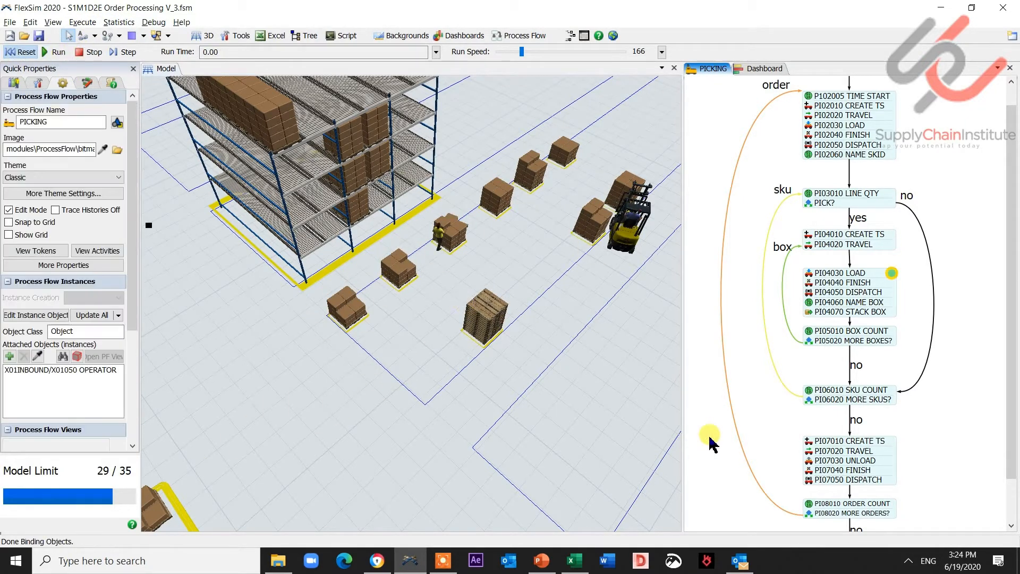
- Insert a Custom Code activity below PI08010 ORDER COUNT and name it PI08011 TIME END TABLE
scroll(965, 353, "down", 2)
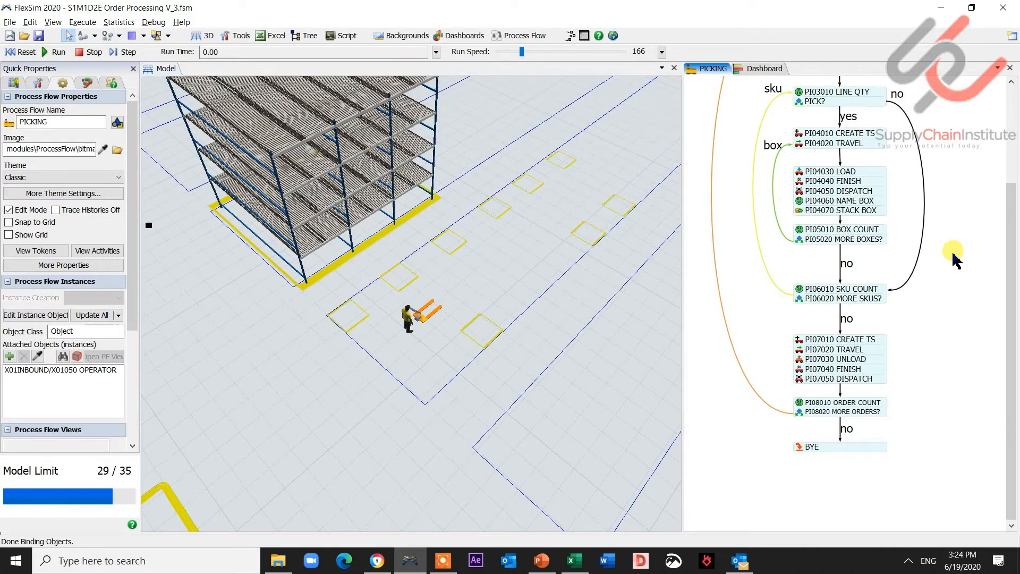
left_click(36, 83)
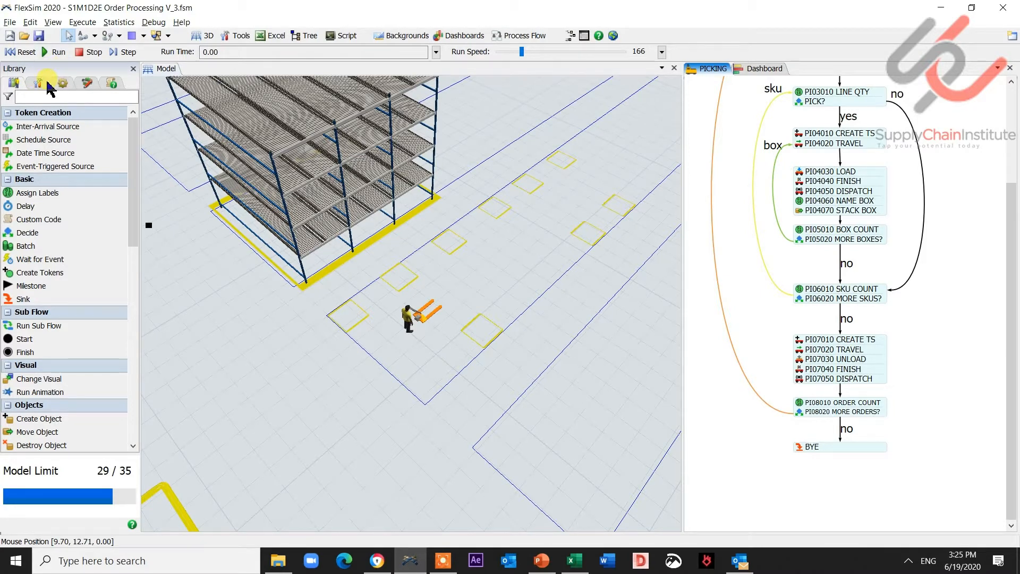
left_click(53, 218)
left_click(732, 470)
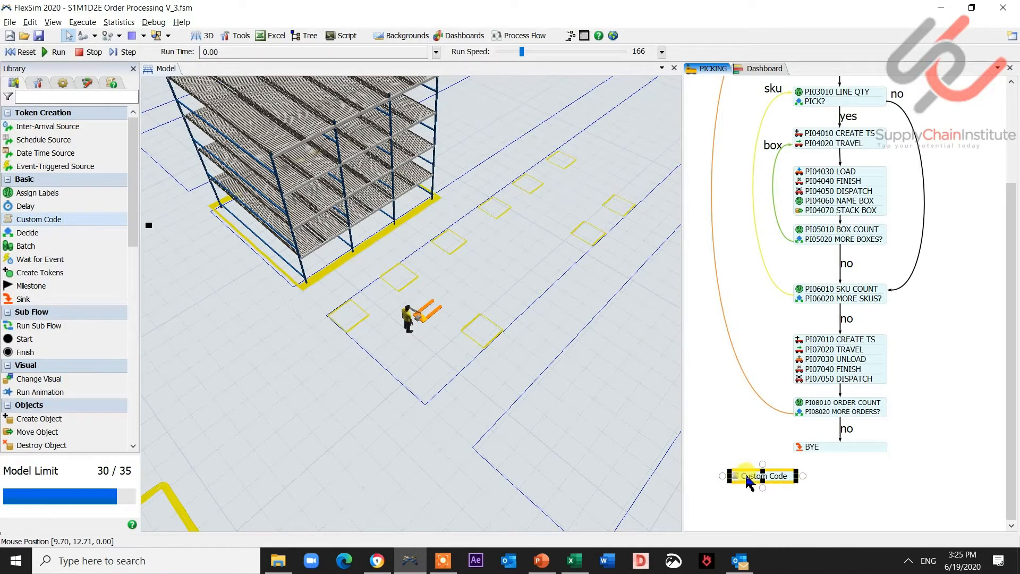
left_click_drag(744, 472, 813, 413)
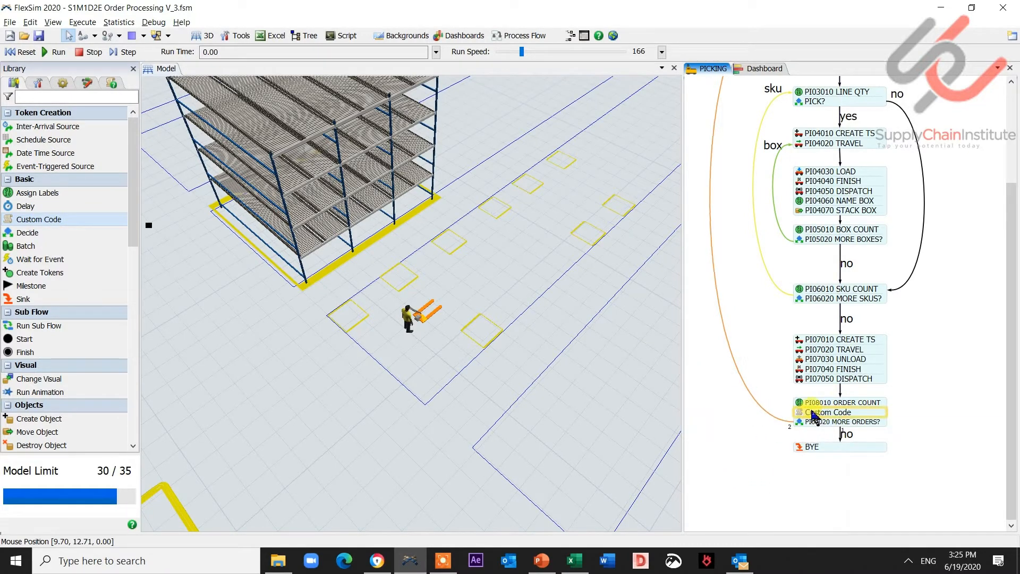
left_click(828, 419)
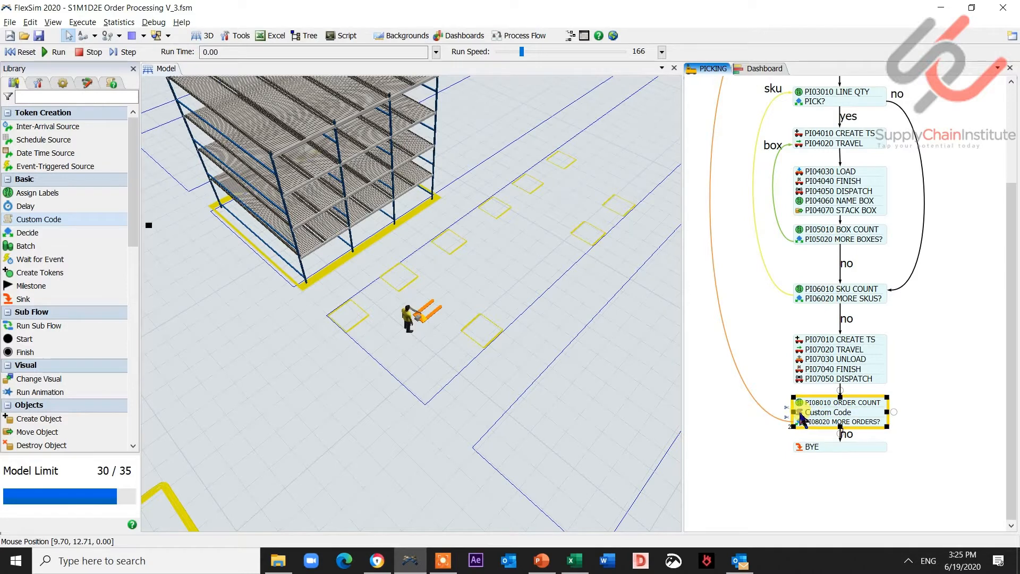
double_click(818, 413)
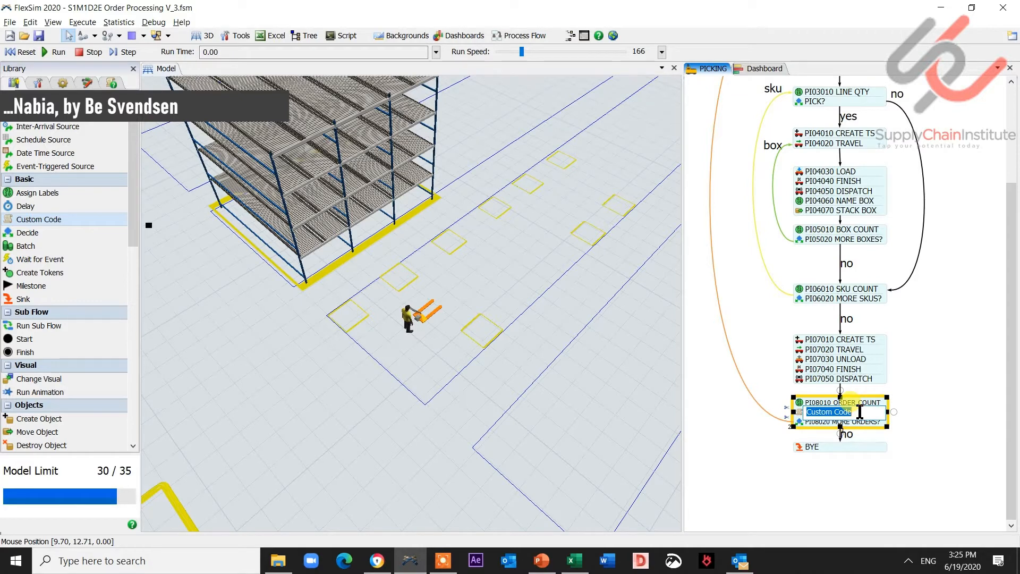
type("p")
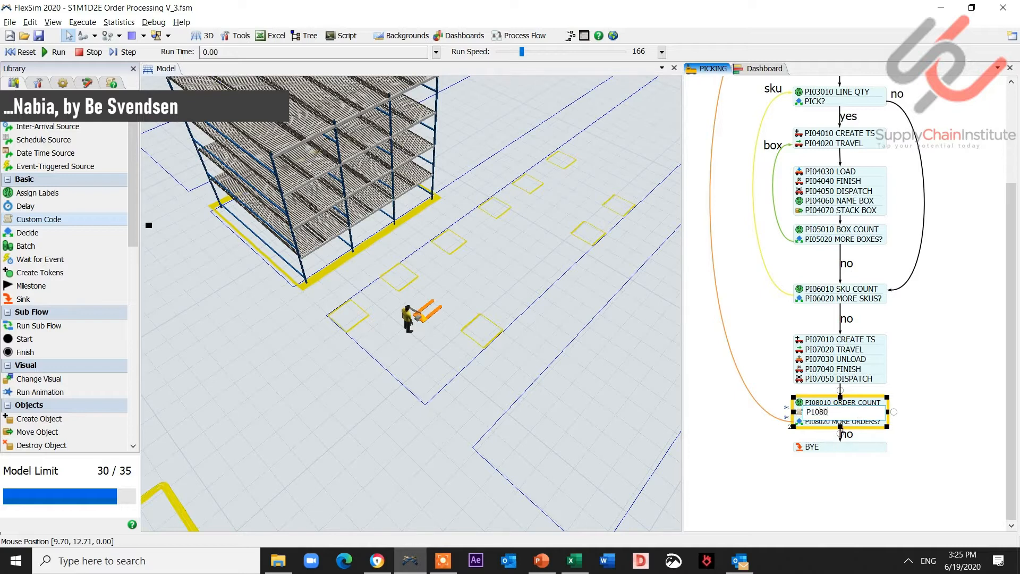
type("108011")
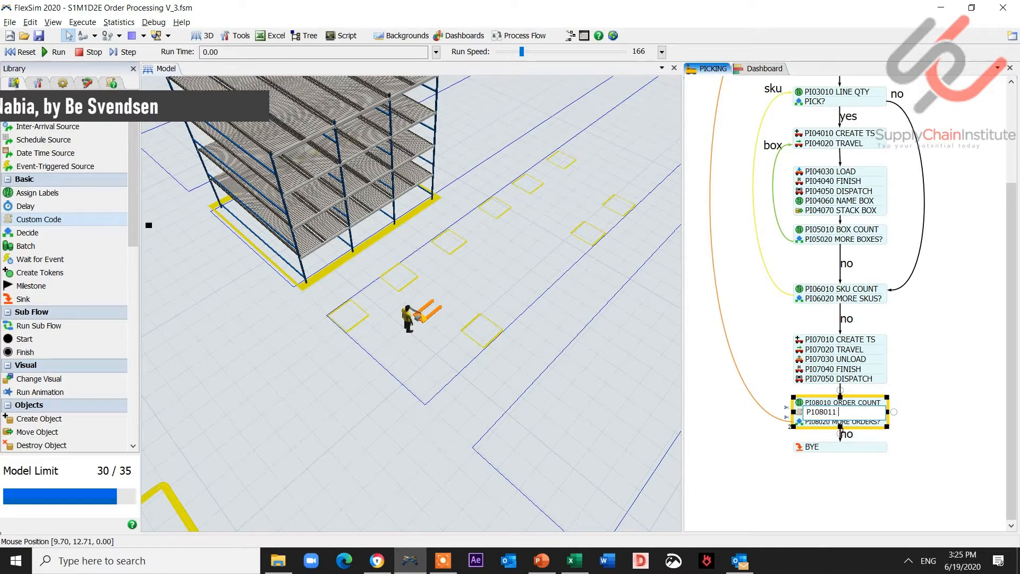
type(" TIME END ")
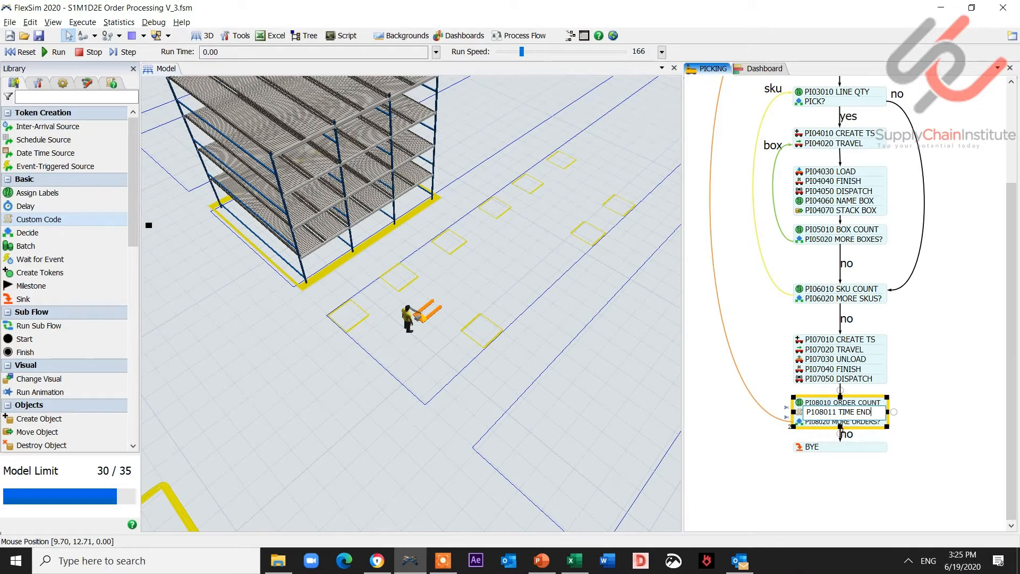
type("STAM")
left_click(939, 405)
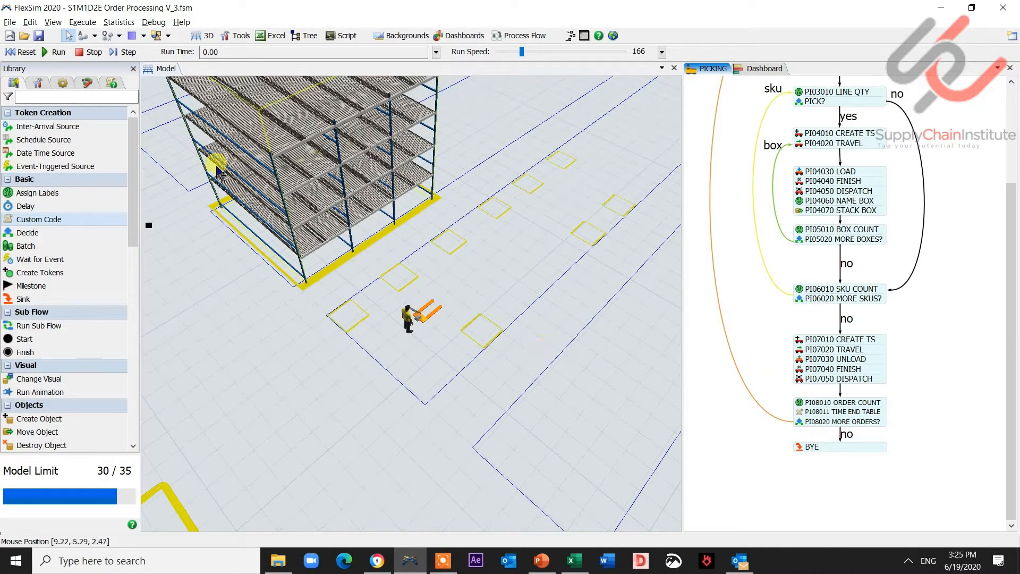
- Add a new global table named CYCLE_TIMES
left_click(38, 82)
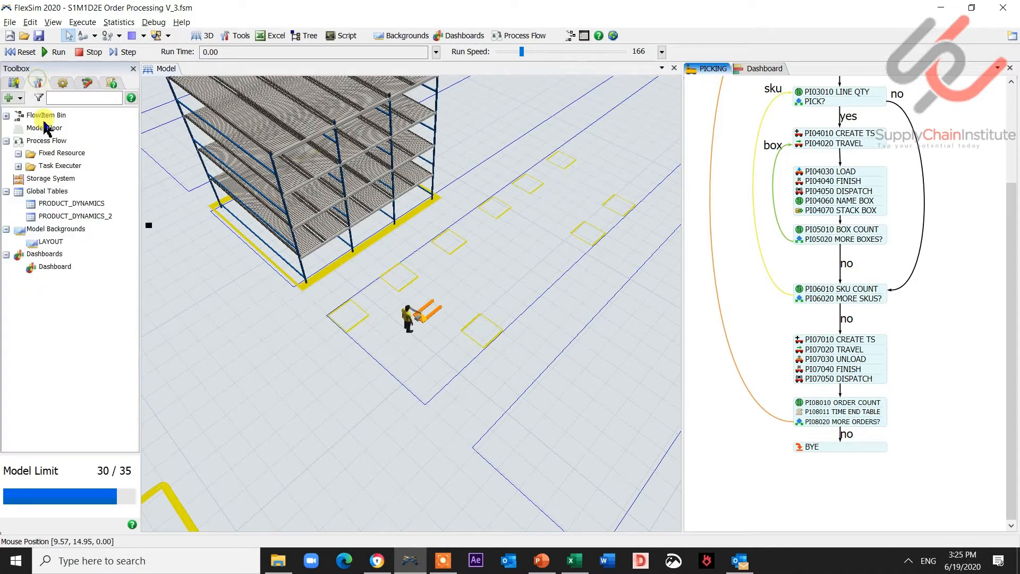
right_click(37, 192)
left_click(53, 199)
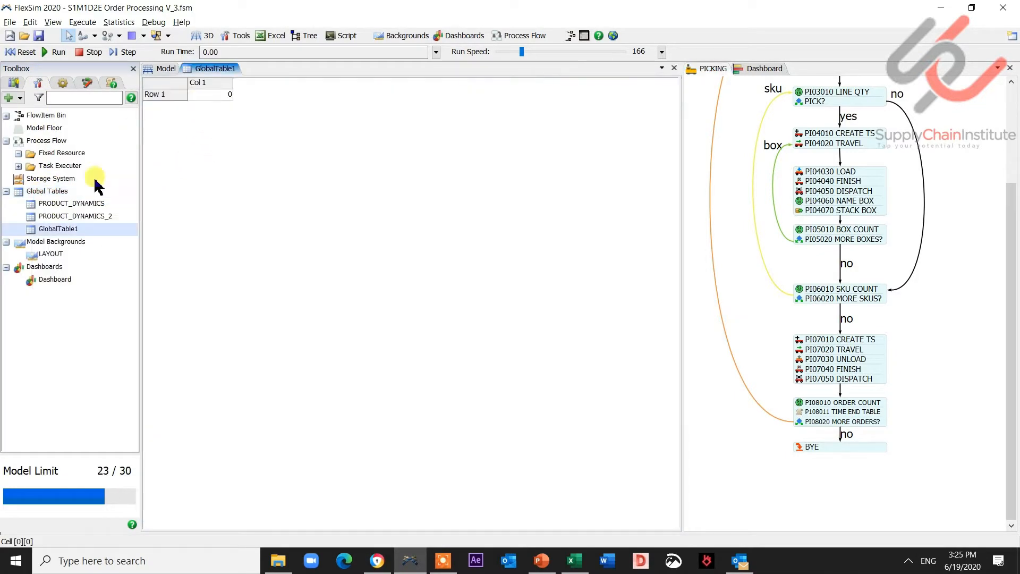
left_click(58, 234)
type("CYCLE_TIMES")
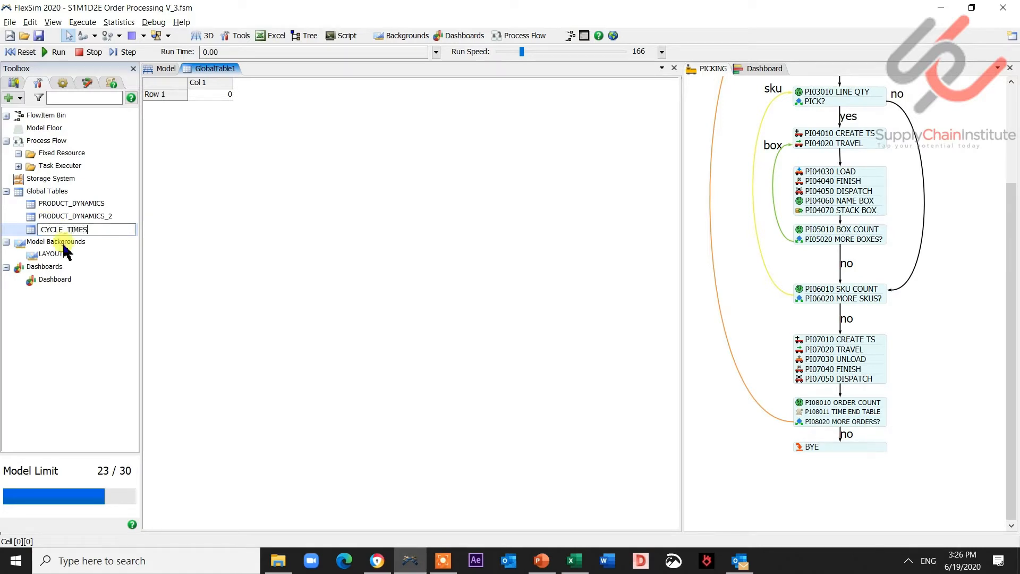
key("Return")
- Rename the CYCLE_TIMES table's first column to TIME
left_click(198, 99)
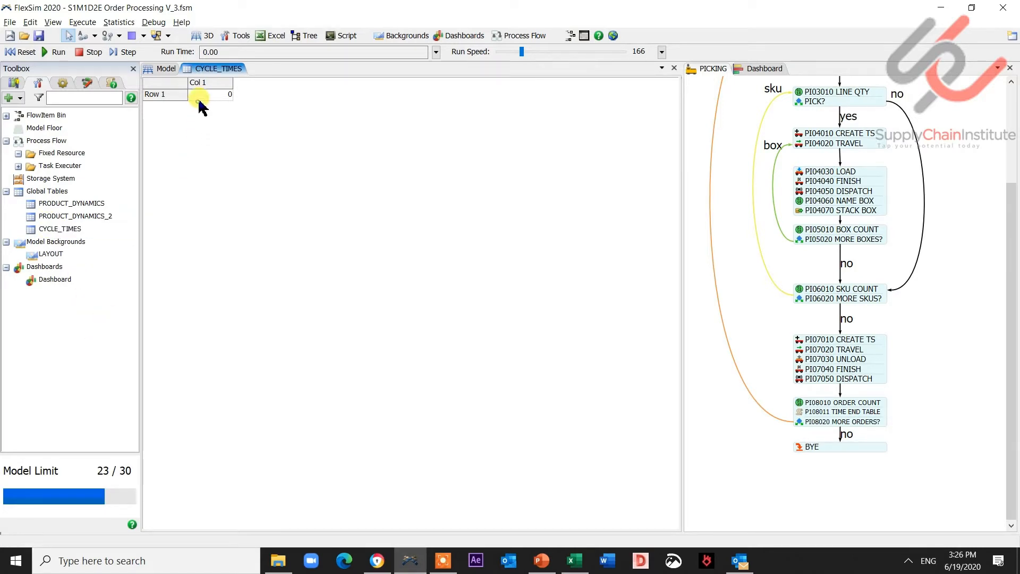
left_click(200, 96)
key("Up")
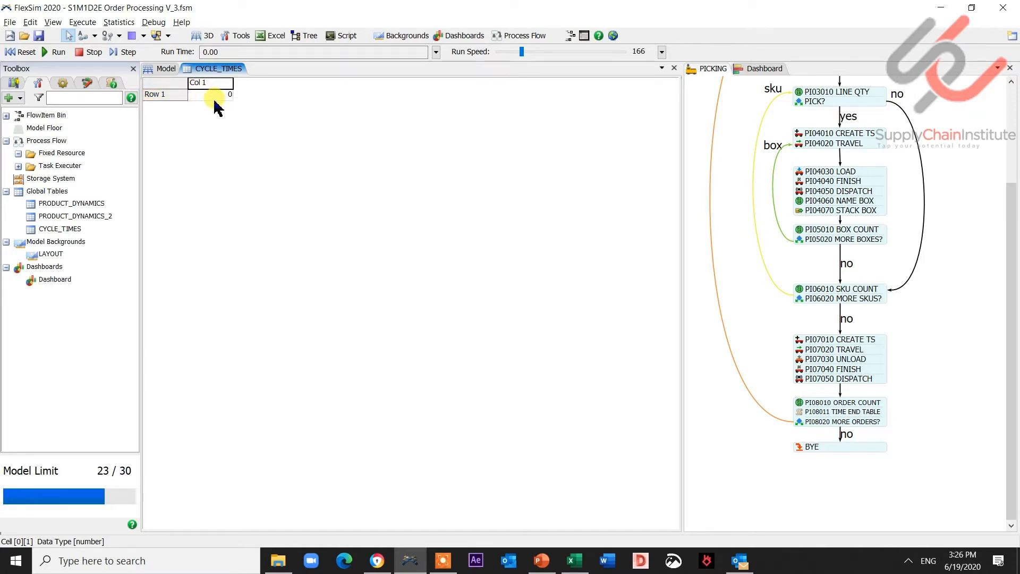
type("TIME")
key("Return")
- Set the table's On Reset behaviour to Delete All Rows and reset the model
left_click(64, 84)
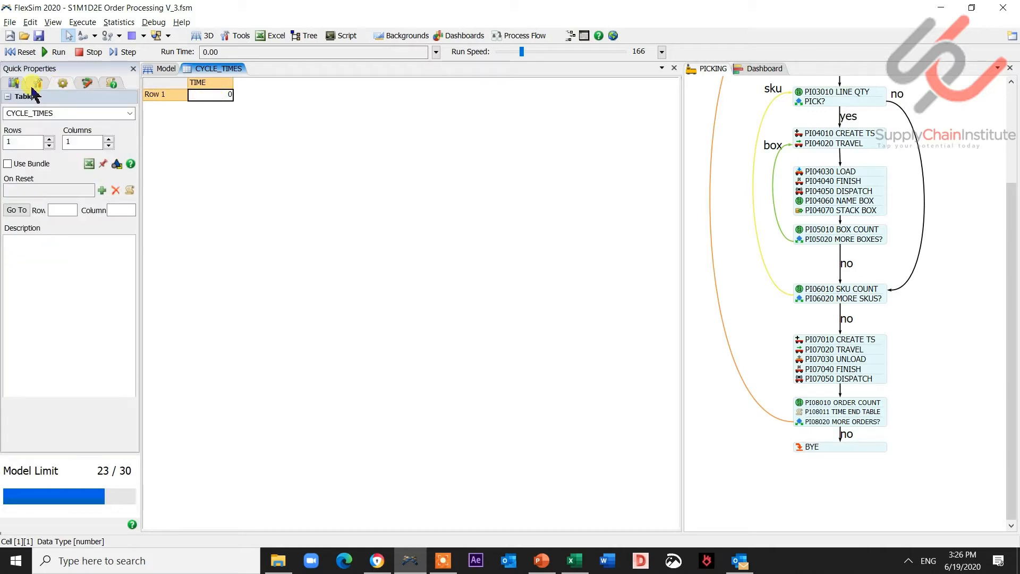
left_click(101, 193)
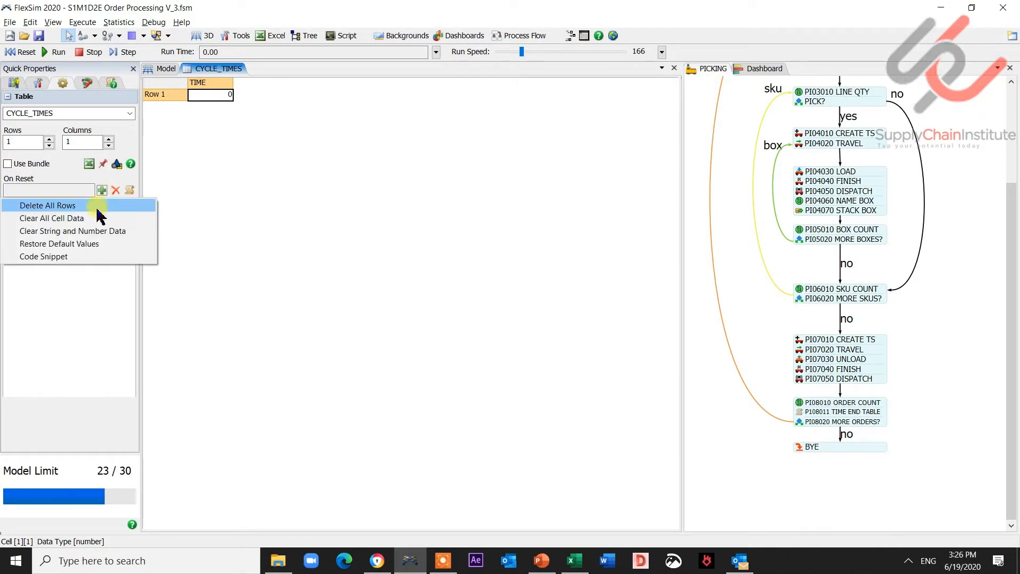
left_click(98, 208)
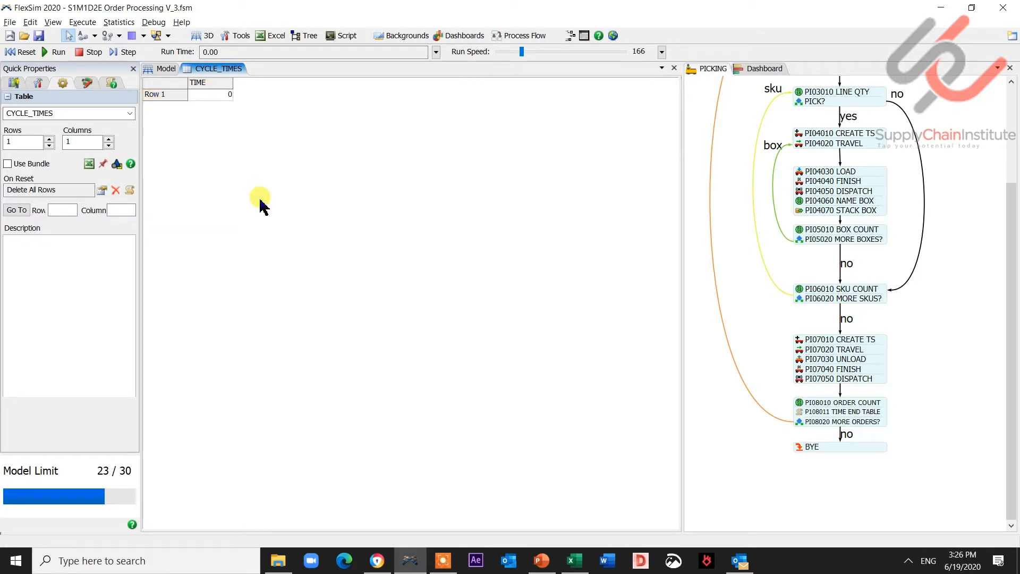
left_click(14, 52)
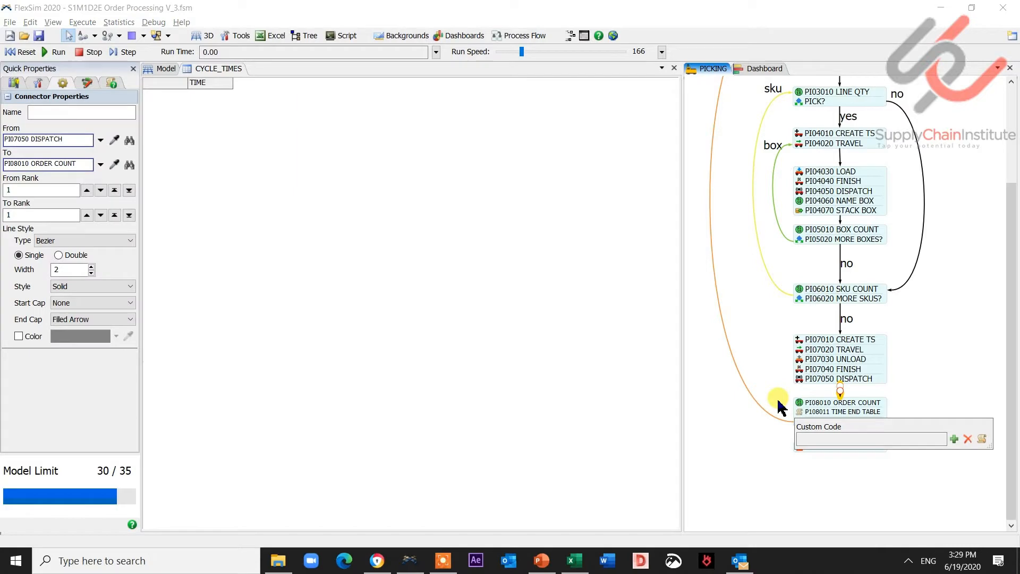
- Give the PI08011 TIME END TABLE activity an Add Row and Data to Global Table action targeting CYCLE_TIMES
left_click(785, 406)
mouse_move(801, 417)
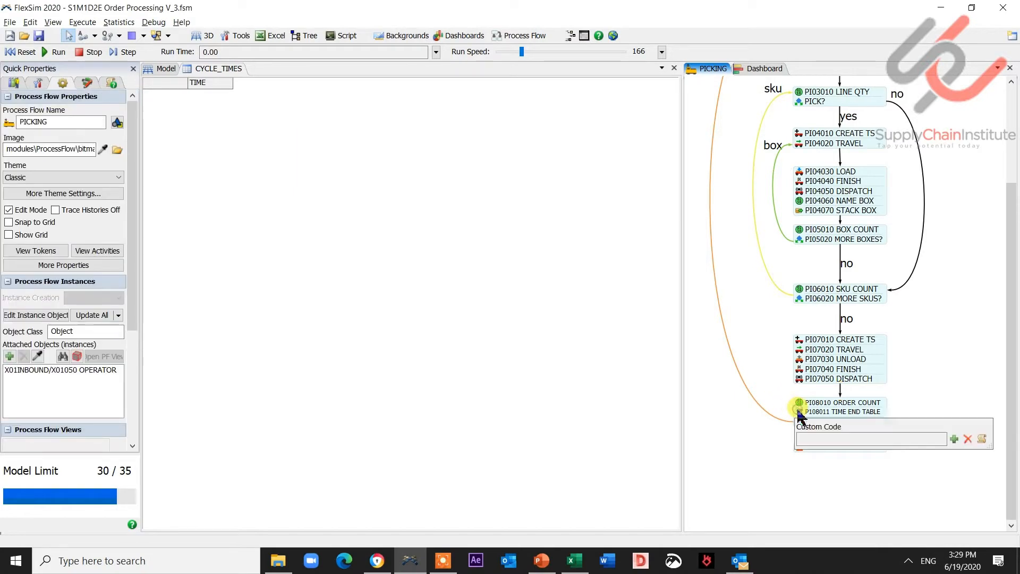
left_click(954, 438)
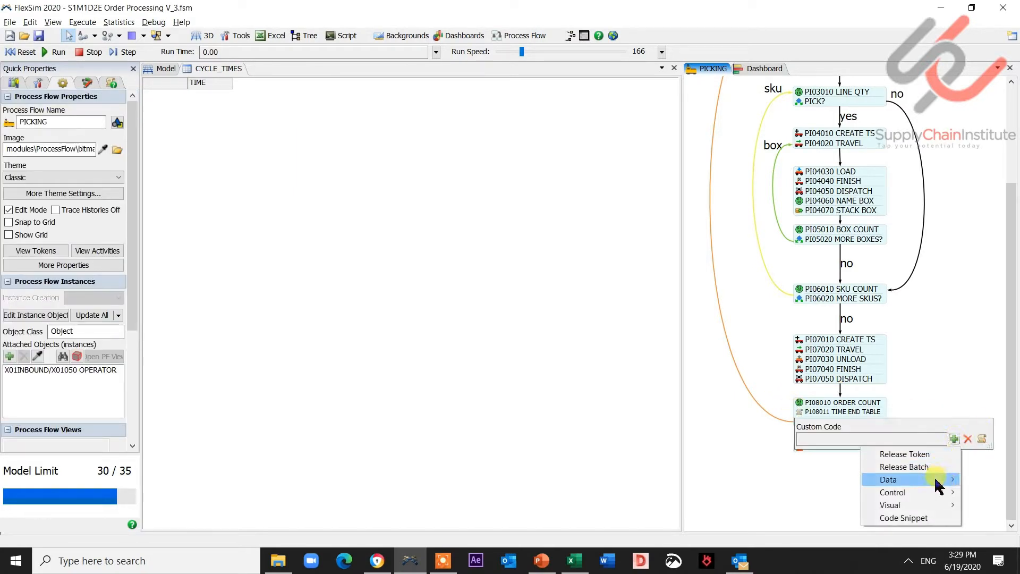
mouse_move(882, 479)
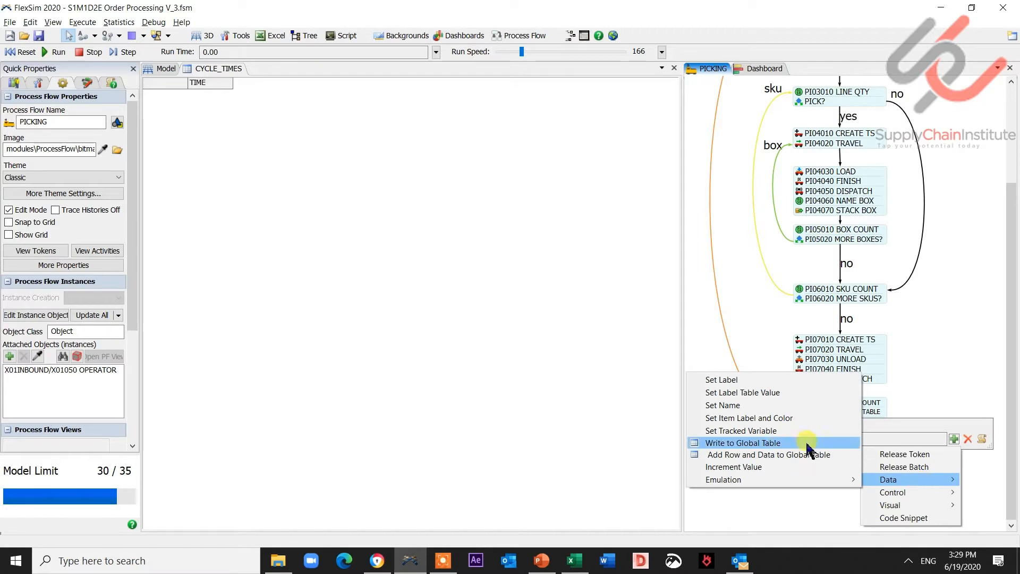
left_click(772, 456)
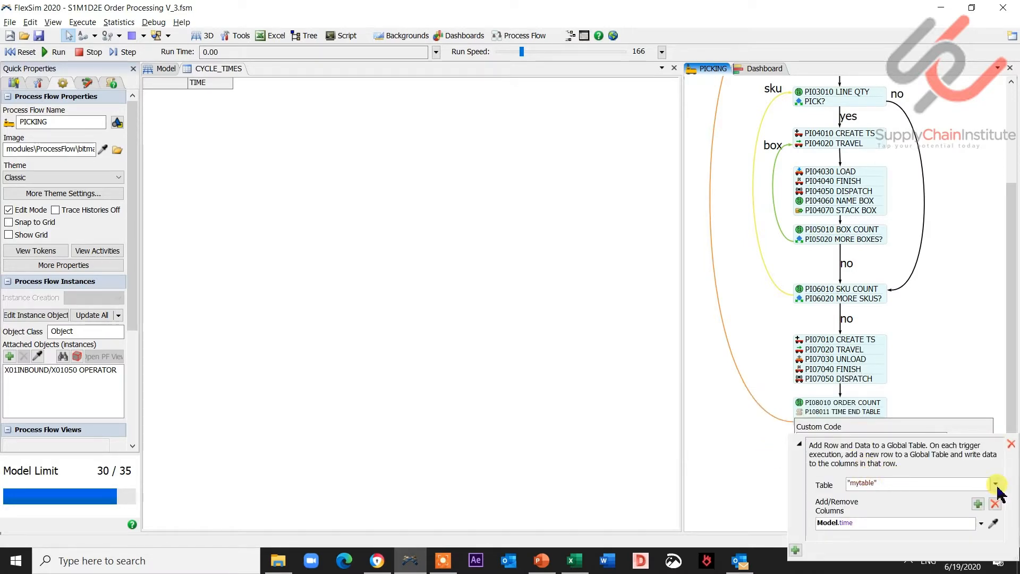
left_click(997, 485)
left_click(856, 497)
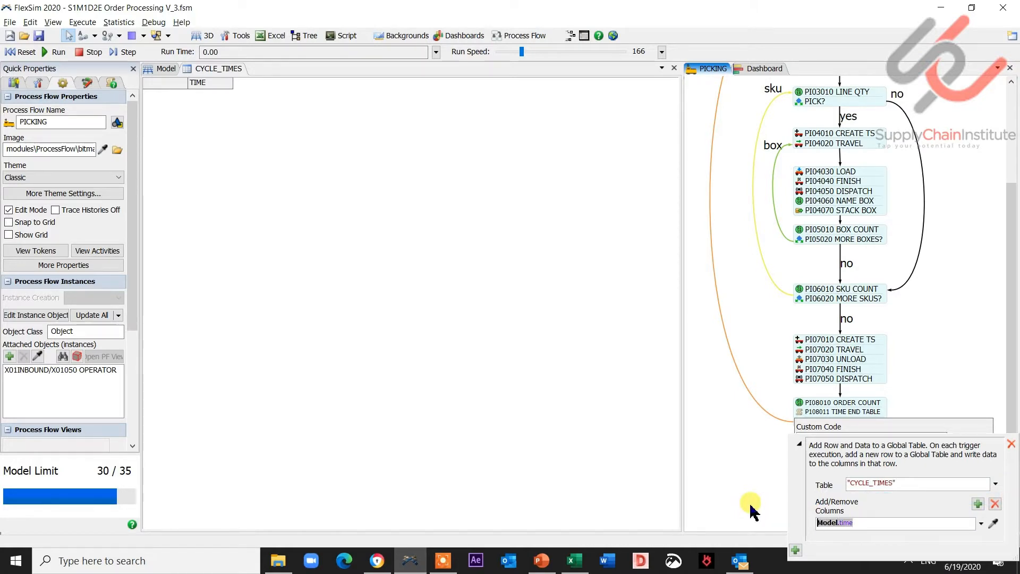
- Set the CYCLE_TIMES column value to (token.TIME_END - token.TIME_START)/60 and close the properties
type("token.")
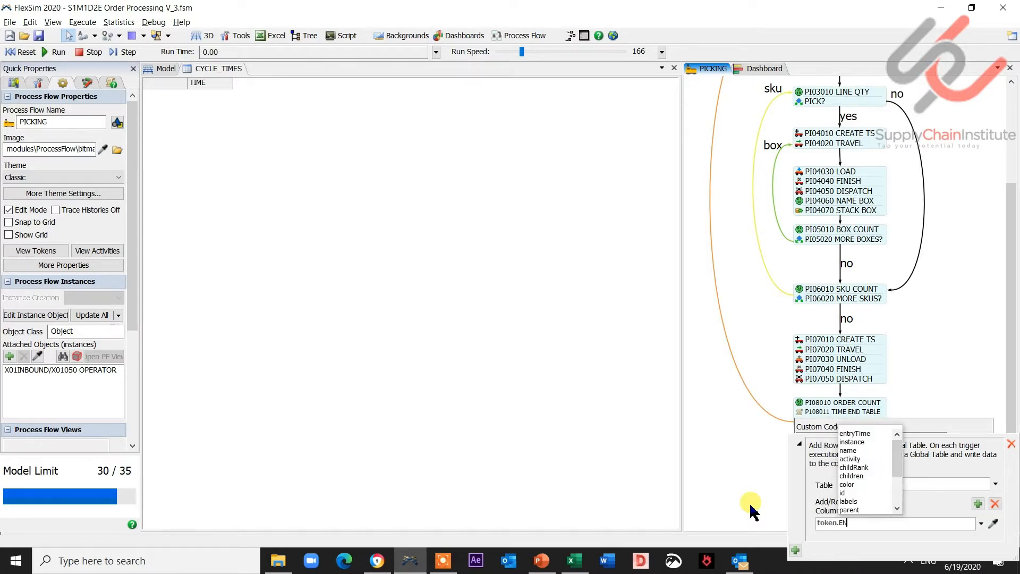
type("TIME_END ")
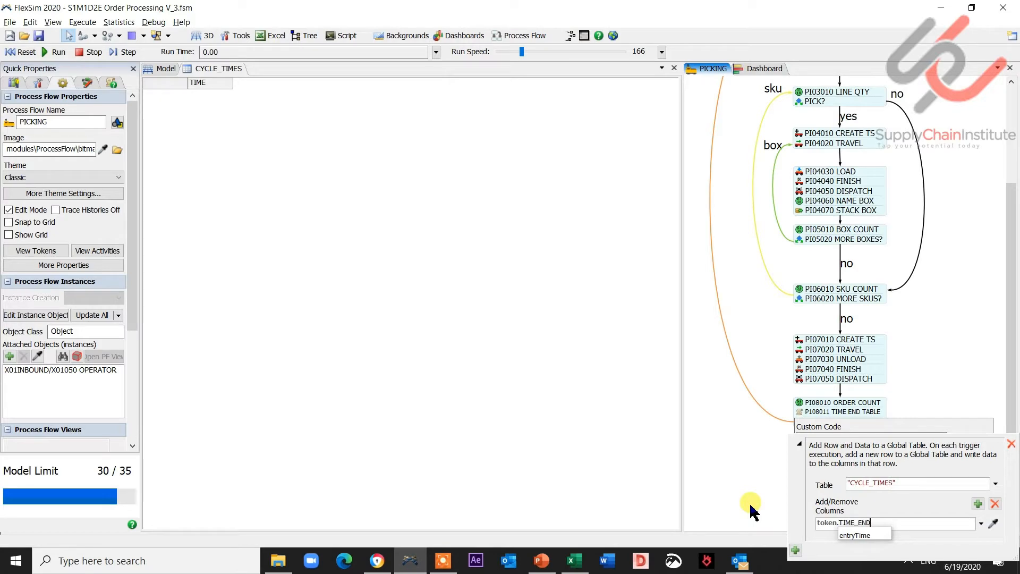
type("- toke")
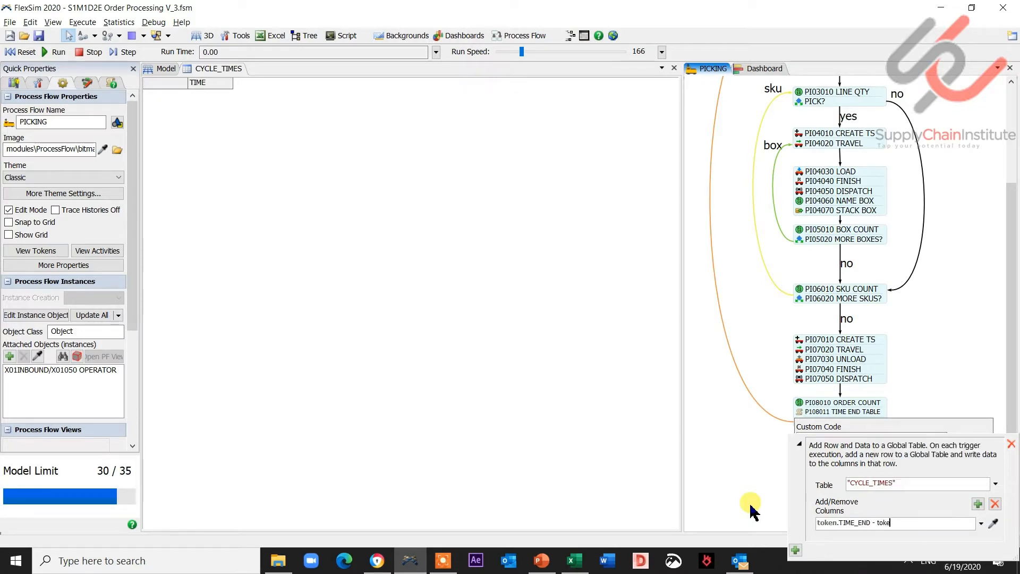
type("n.TIME_S")
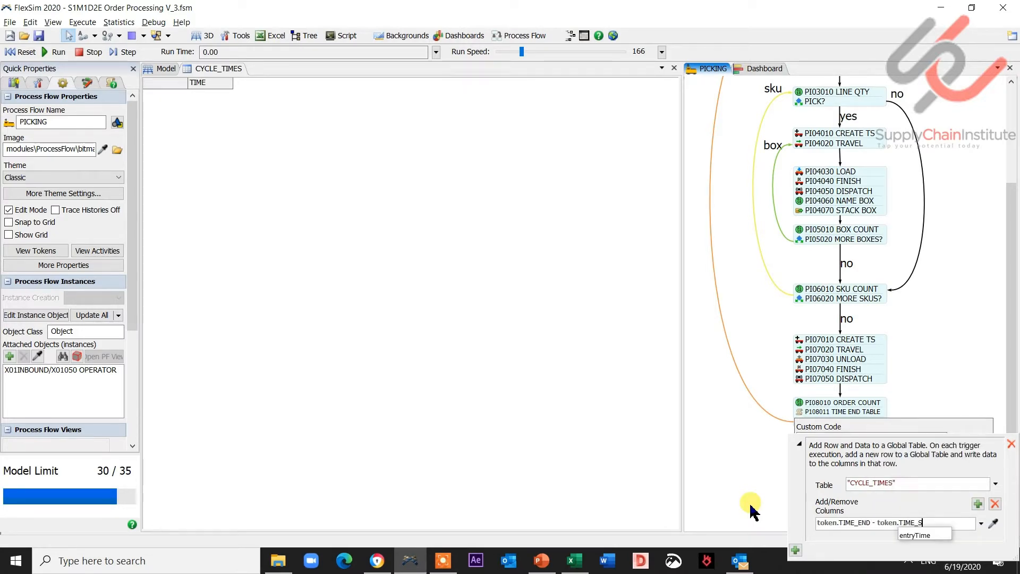
type("TART)")
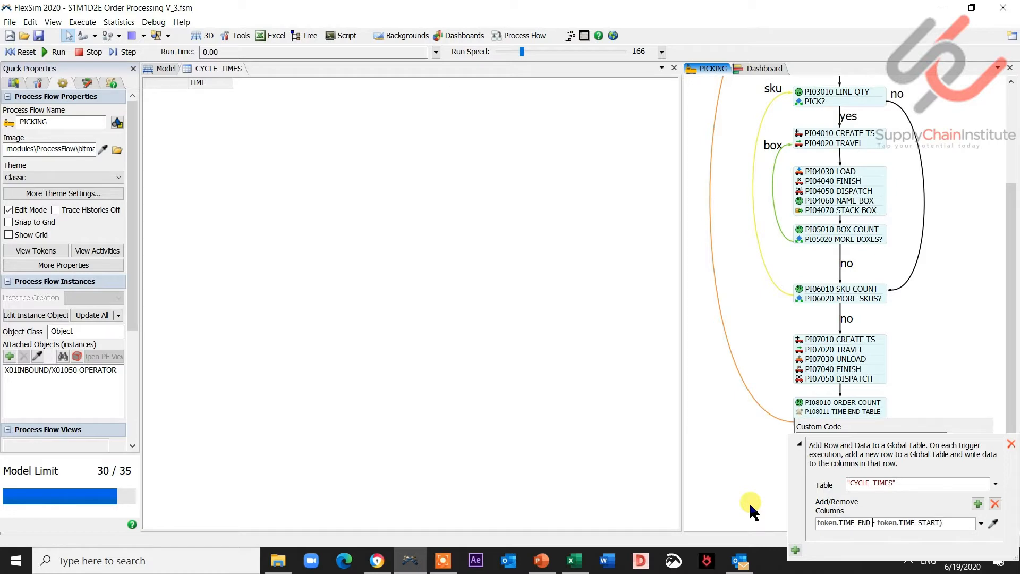
type("(")
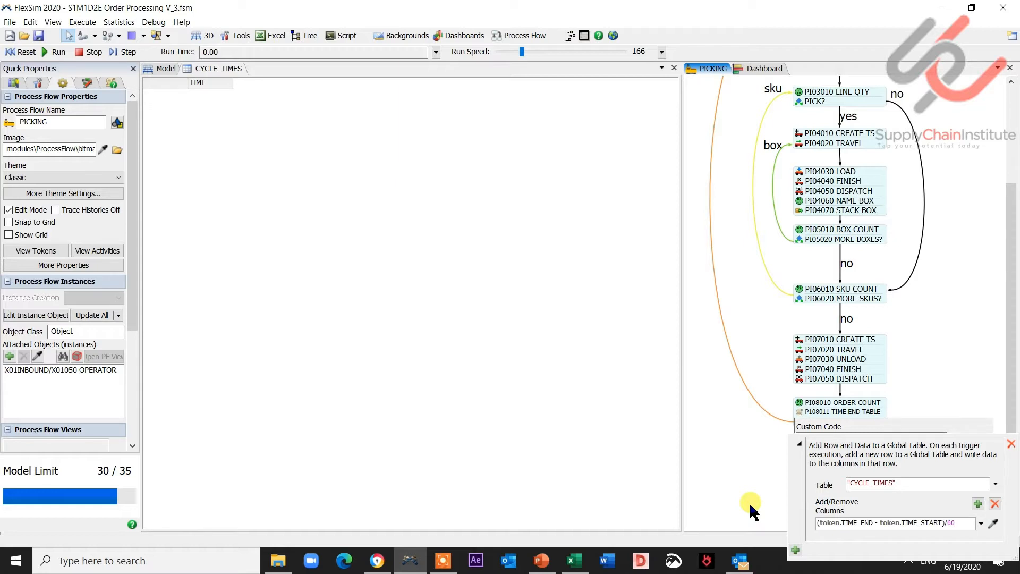
left_click(964, 375)
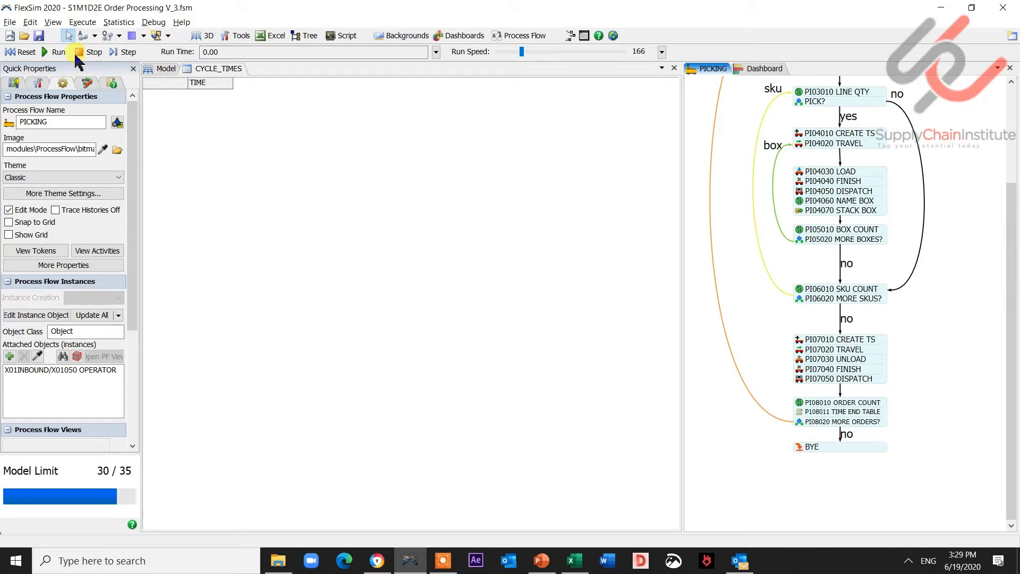
- Reset and run the model to fill the cycle times table
left_click(22, 52)
left_click(52, 52)
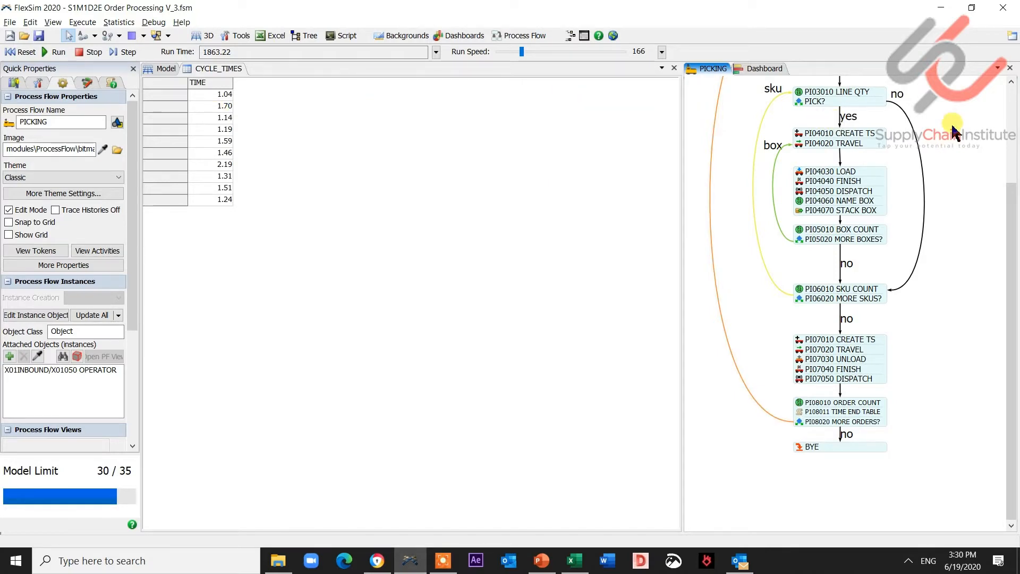
left_click_drag(951, 130, 964, 195)
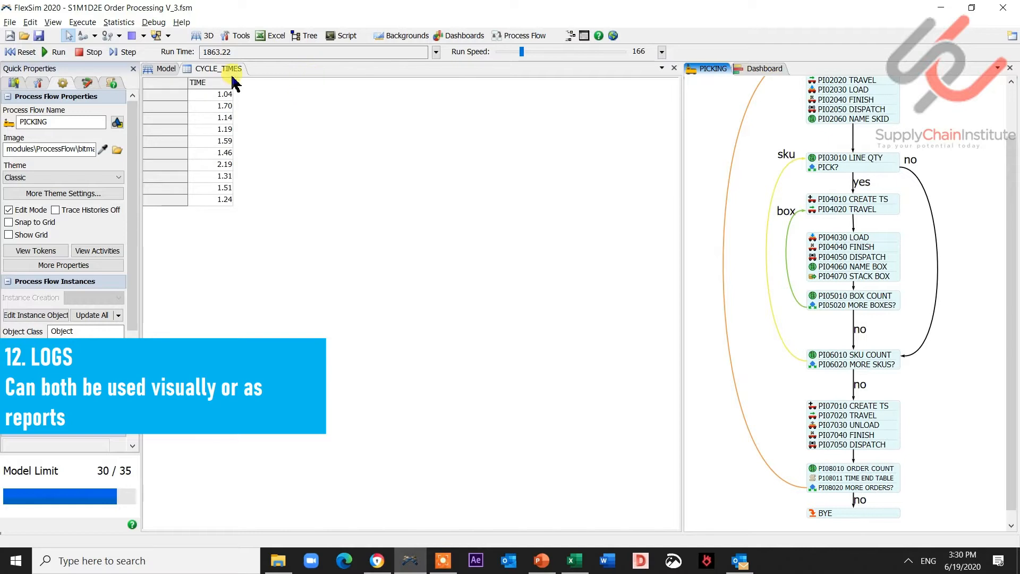
- Add a calculated table from the toolbox and name it CYCLE_TIMES_CALC
left_click(757, 69)
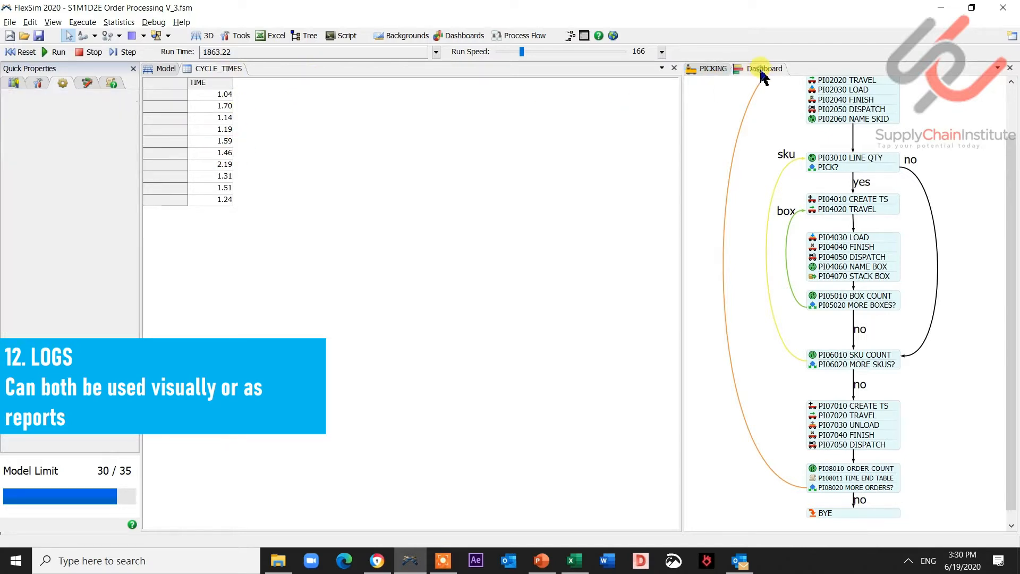
left_click(222, 117)
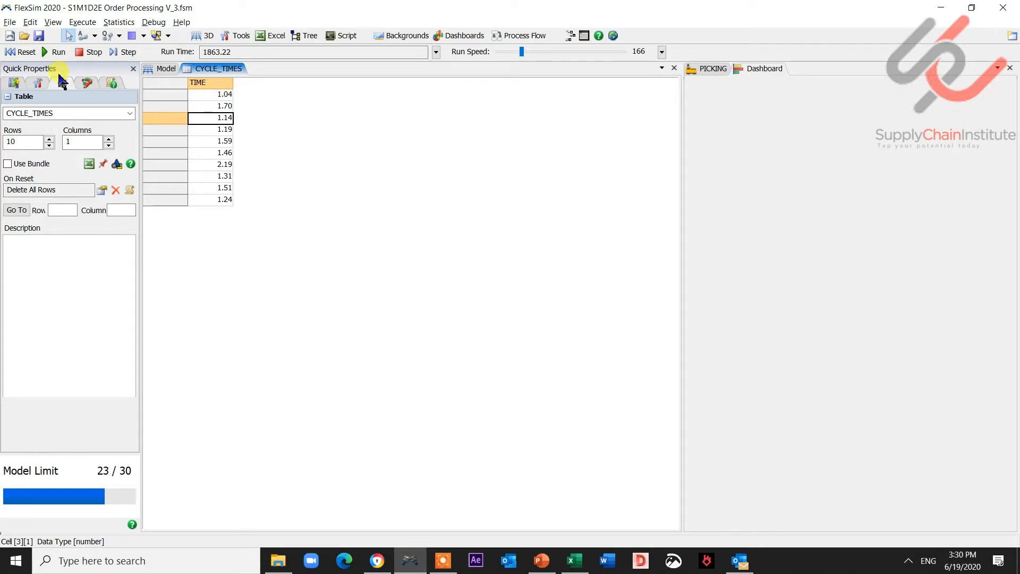
left_click(16, 83)
left_click(39, 83)
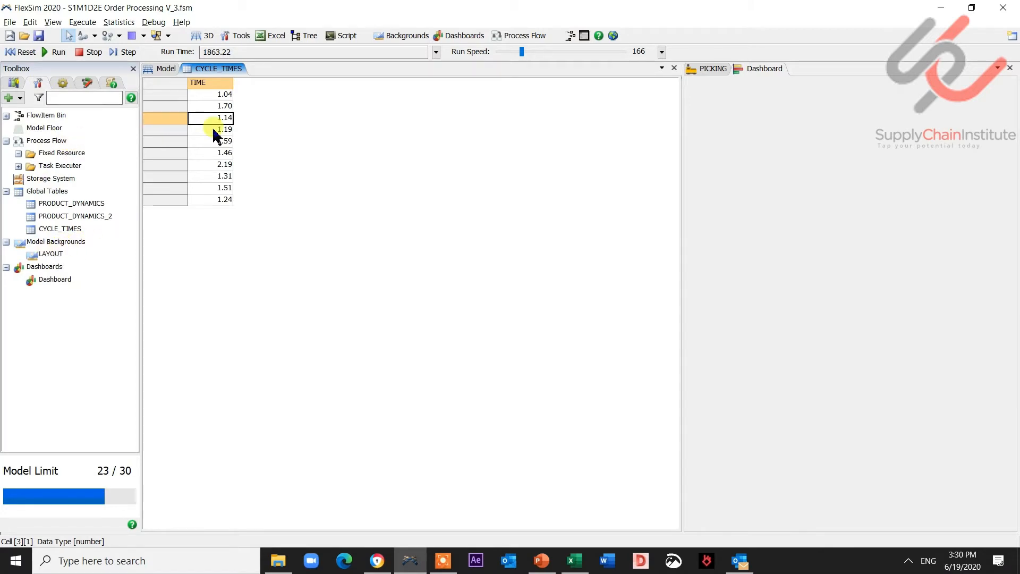
left_click(20, 98)
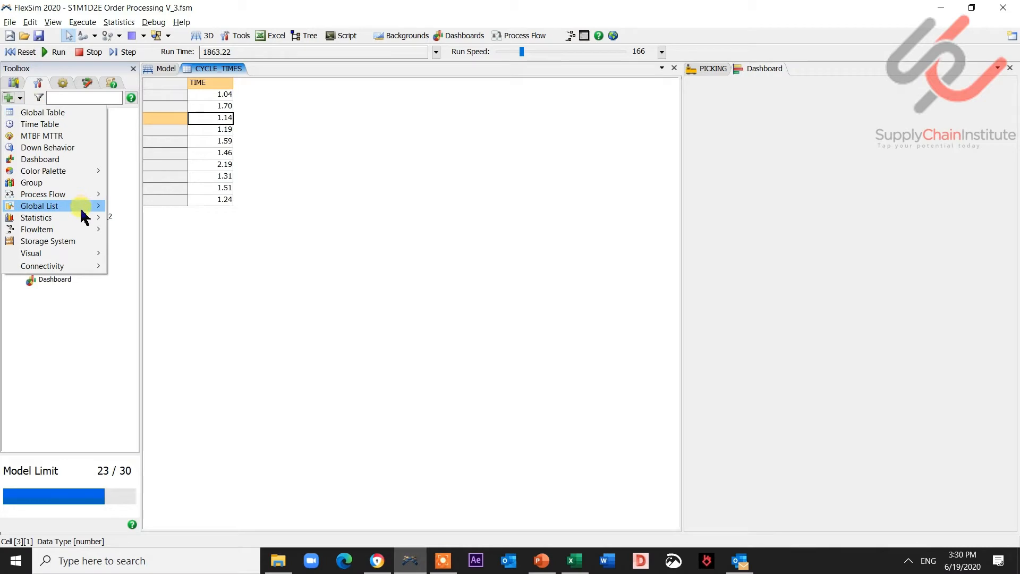
mouse_move(84, 217)
left_click(139, 240)
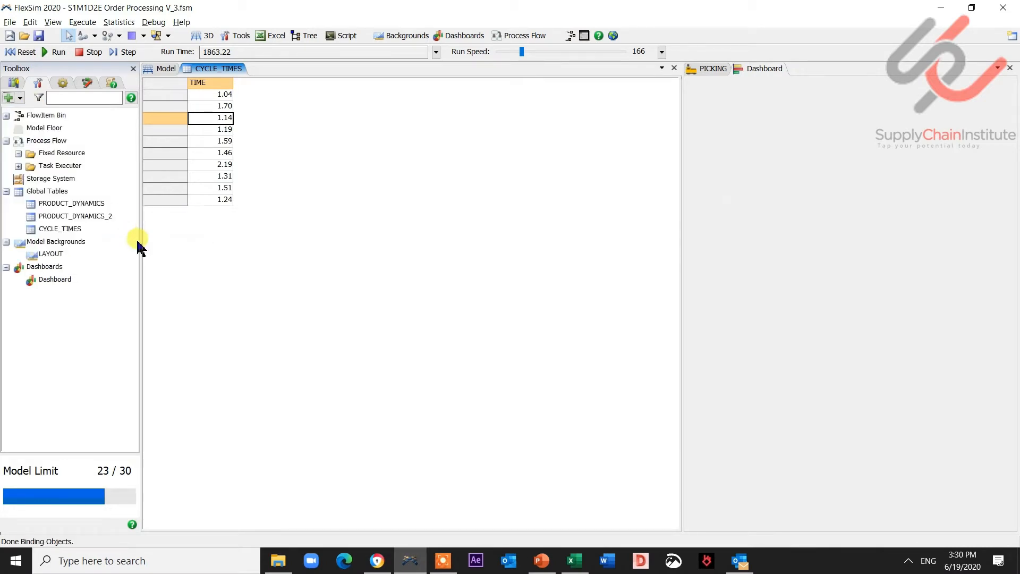
left_click_drag(548, 152, 423, 146)
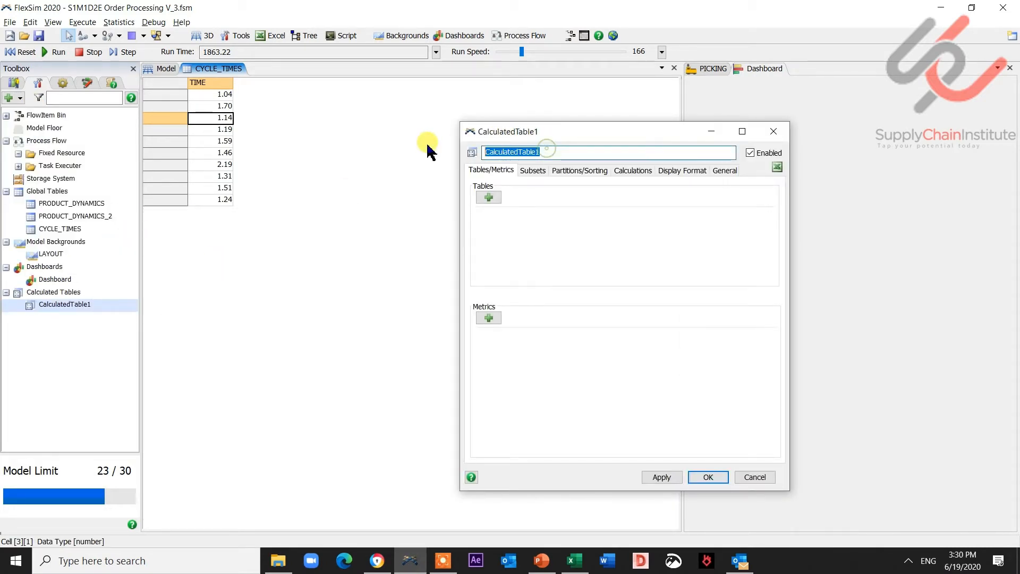
type("CYC")
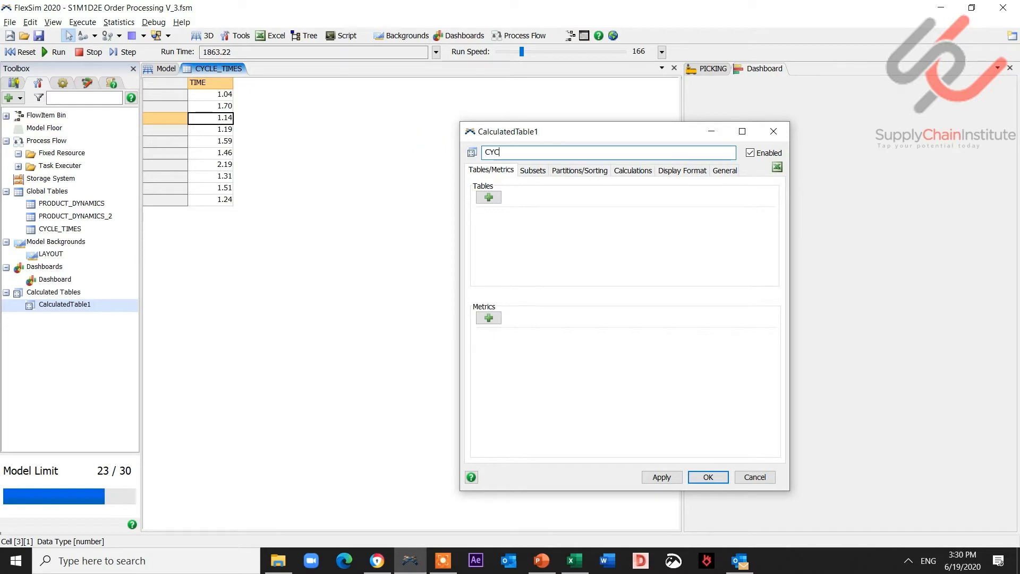
type("LE_TIMES_CALC")
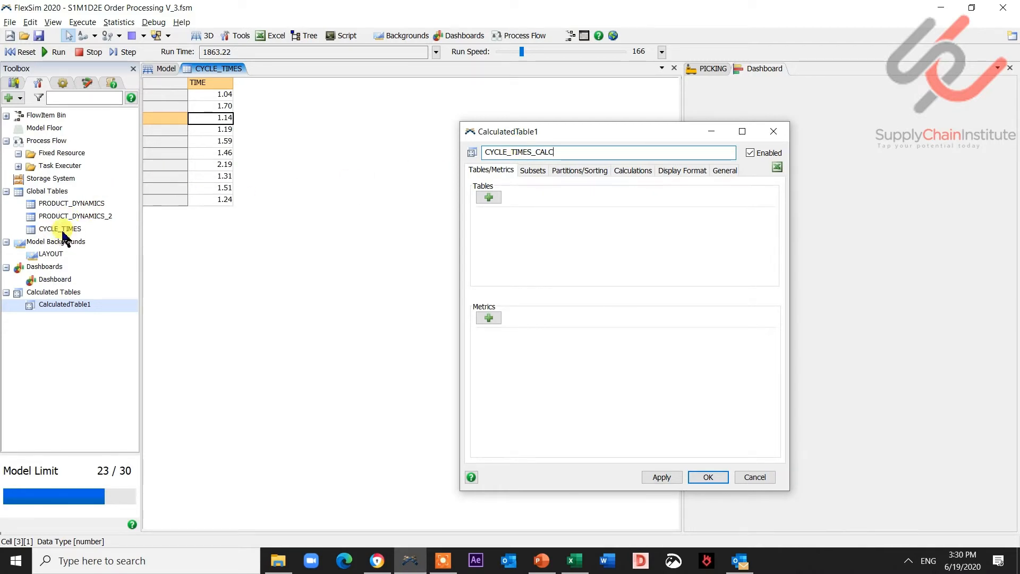
double_click(544, 152)
- Set CYCLE_TIMES as the calculated table's primary table
left_click(490, 197)
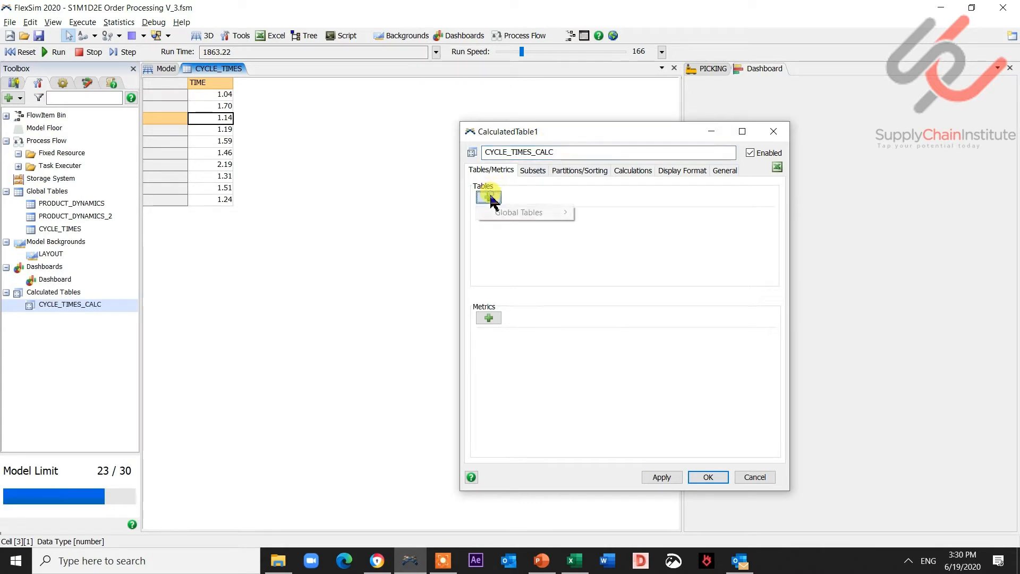
mouse_move(531, 212)
left_click(625, 238)
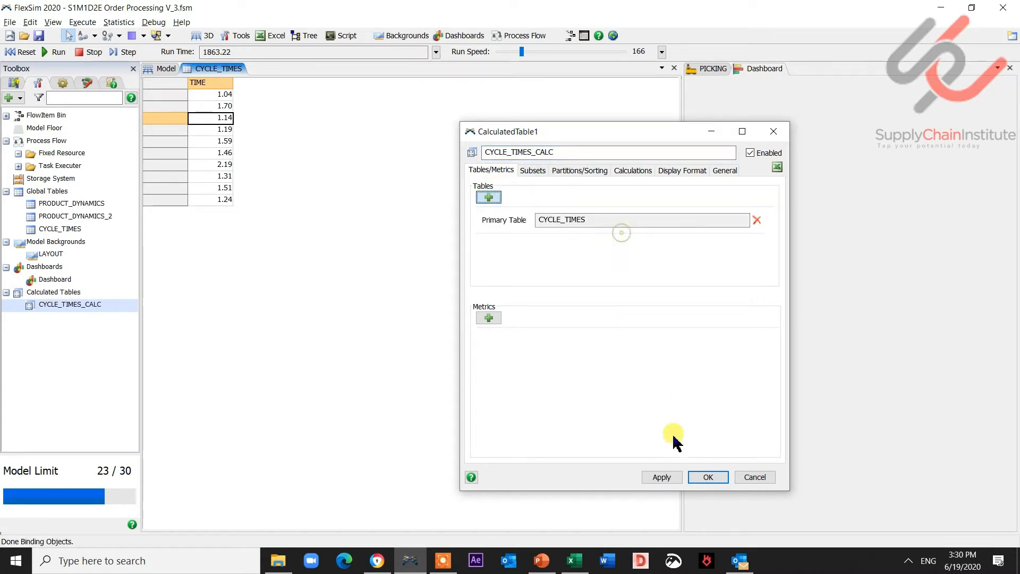
left_click(670, 477)
- Add a single-column metric CYCLE_TIME on the TIME column using the shared name/value layout, and apply
left_click(489, 318)
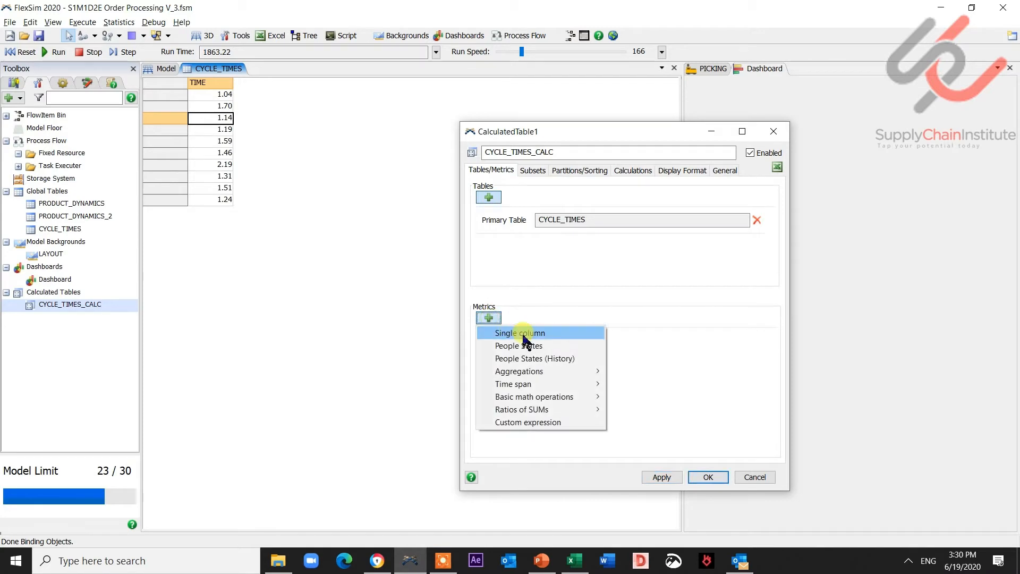
left_click(534, 334)
left_click_drag(599, 341, 512, 341)
type("TIME")
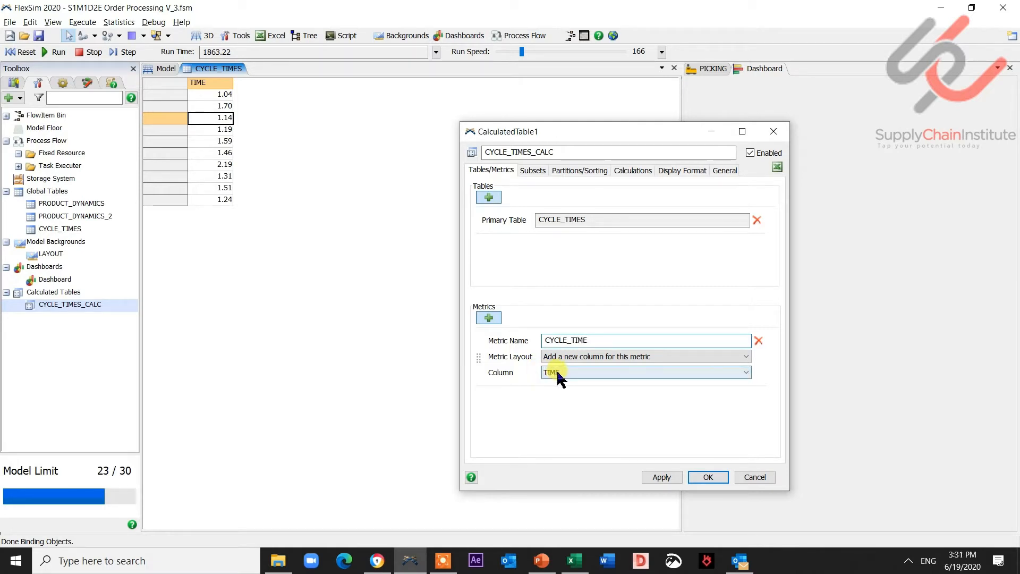
left_click(587, 357)
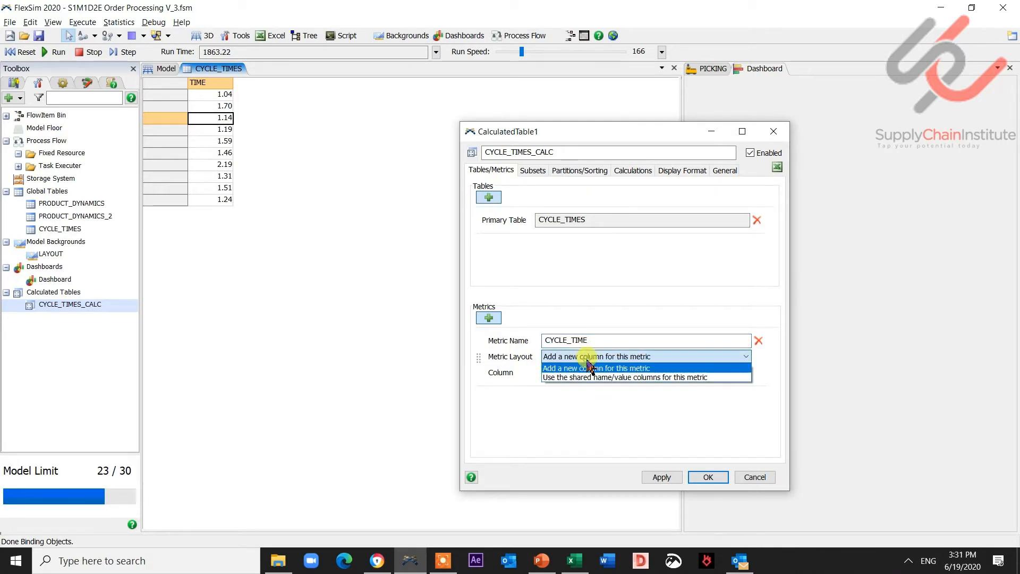
left_click(589, 377)
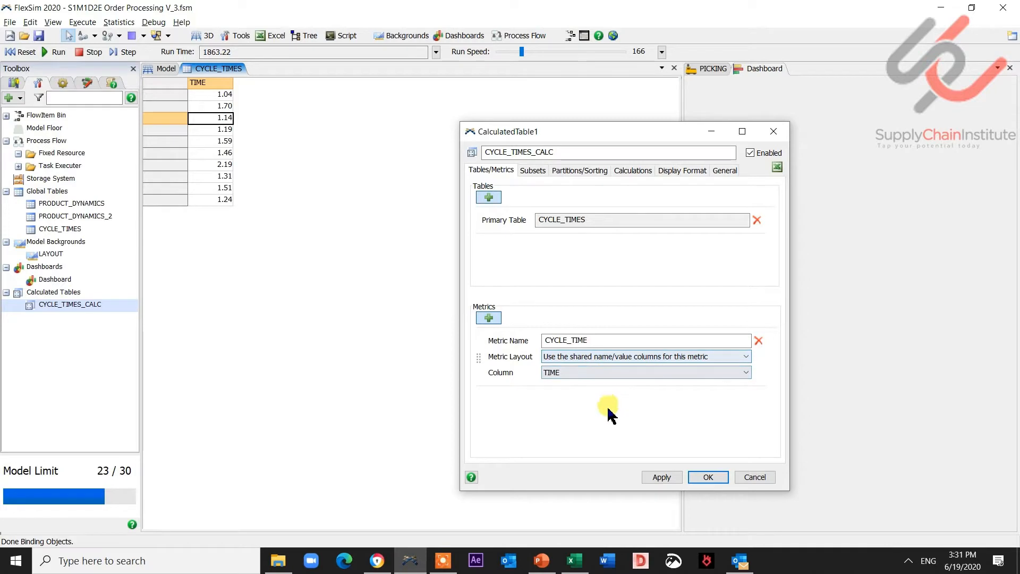
left_click(659, 479)
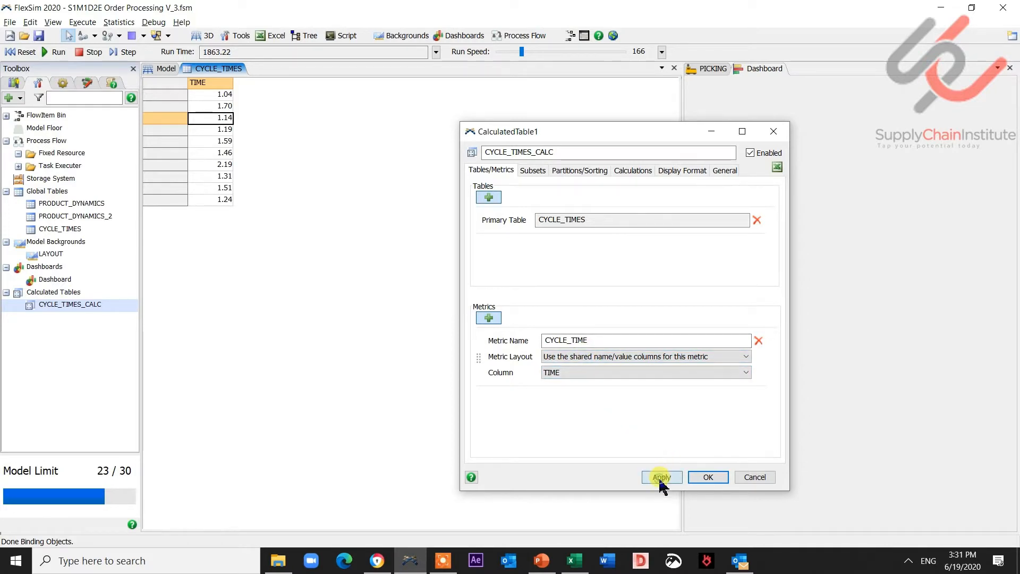
- Update the calculated table's query on the Calculations page, check the result, and confirm the dialog
left_click(633, 171)
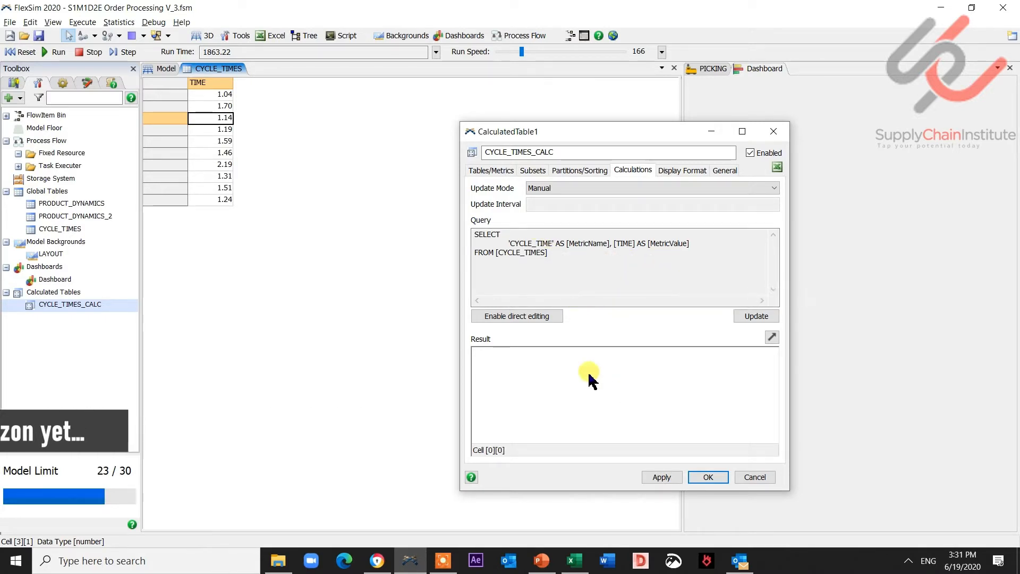
left_click(755, 318)
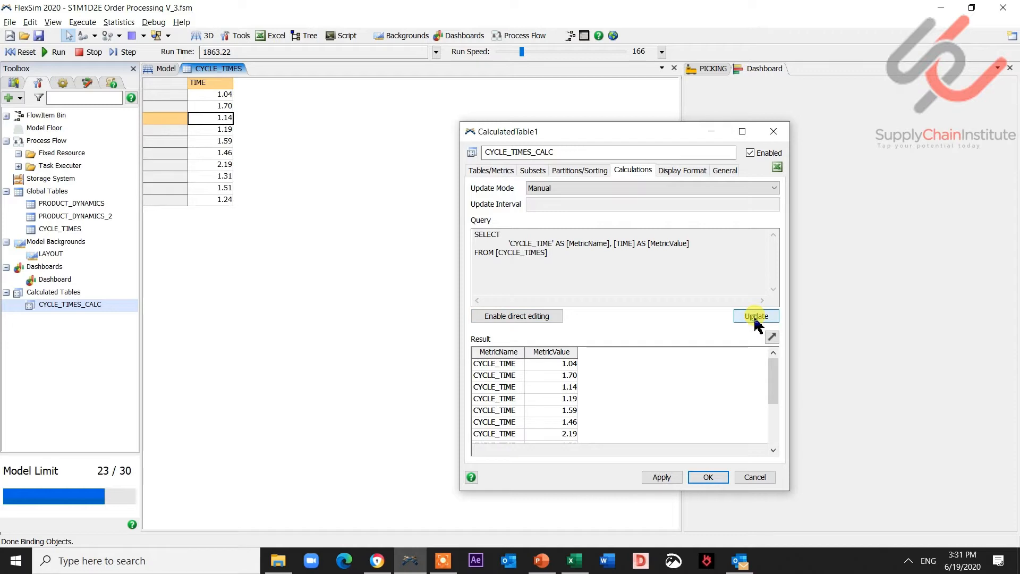
left_click_drag(553, 375, 550, 422)
left_click_drag(774, 387, 776, 420)
left_click_drag(558, 397, 557, 348)
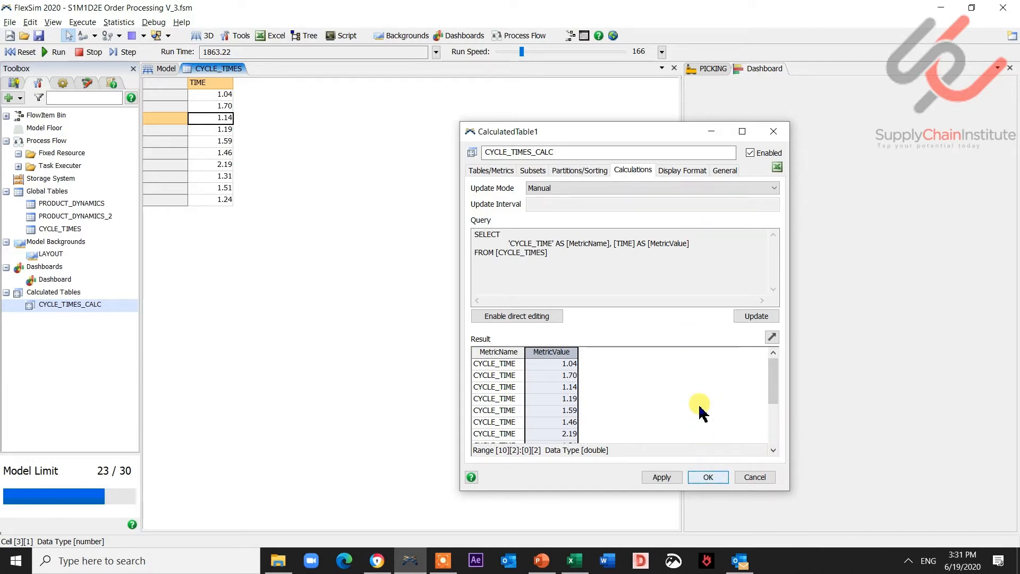
left_click(709, 477)
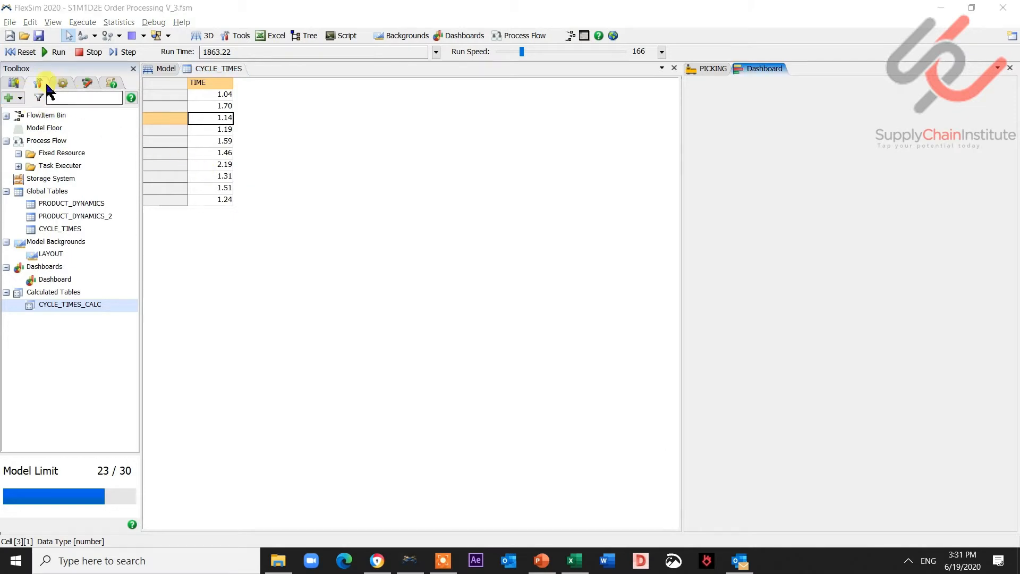
- Add a Histogram chart from the library to the dashboard
left_click(16, 84)
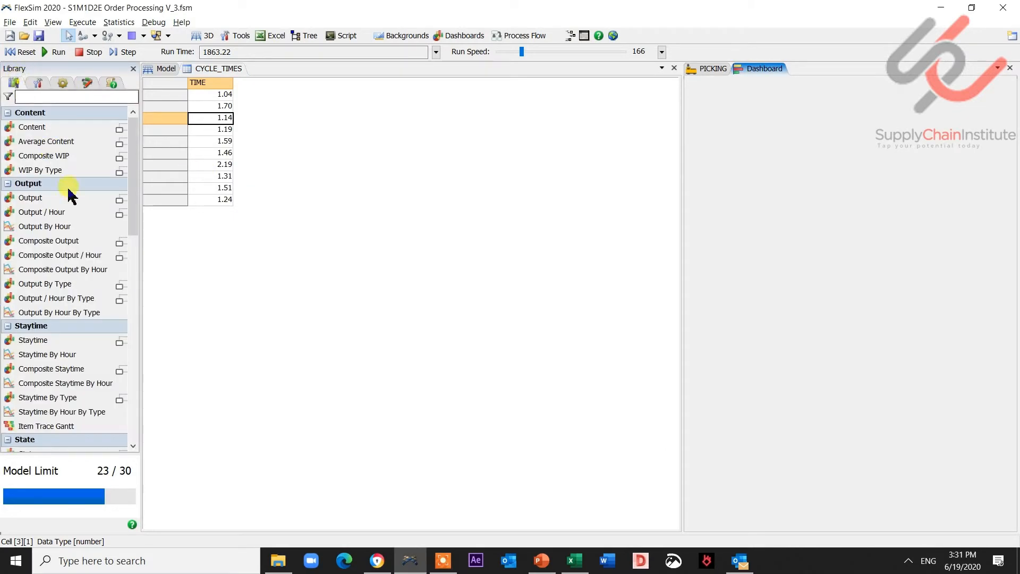
left_click(130, 252)
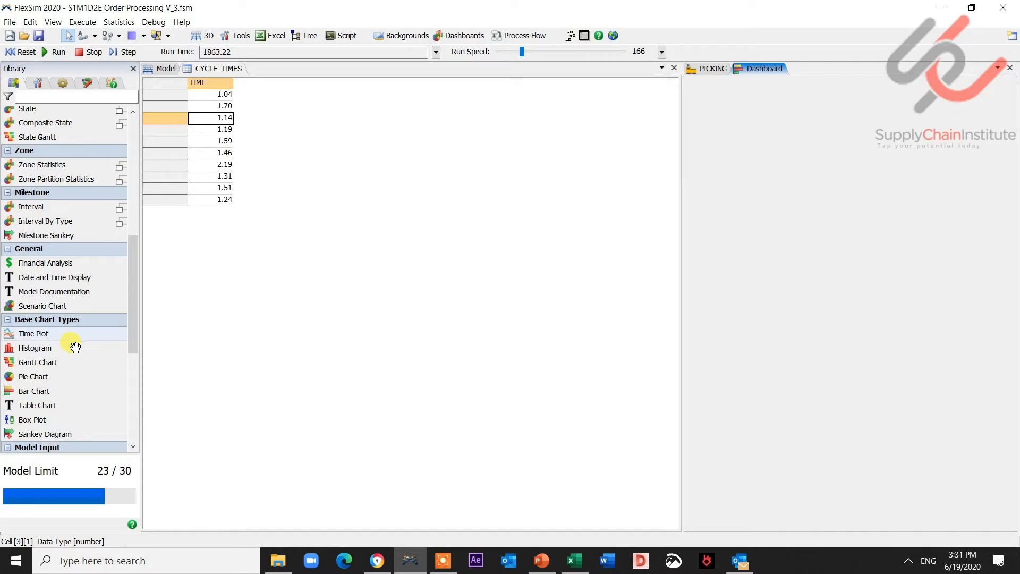
left_click_drag(50, 348, 779, 200)
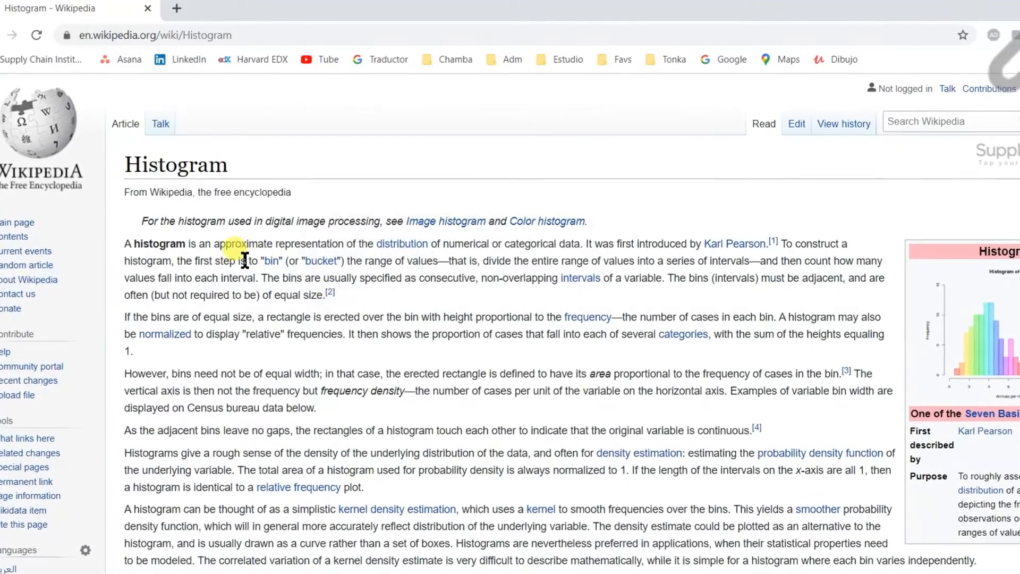
- Switch to the browser and read the Wikipedia Histogram article's explanation of bins
left_click_drag(245, 260, 355, 262)
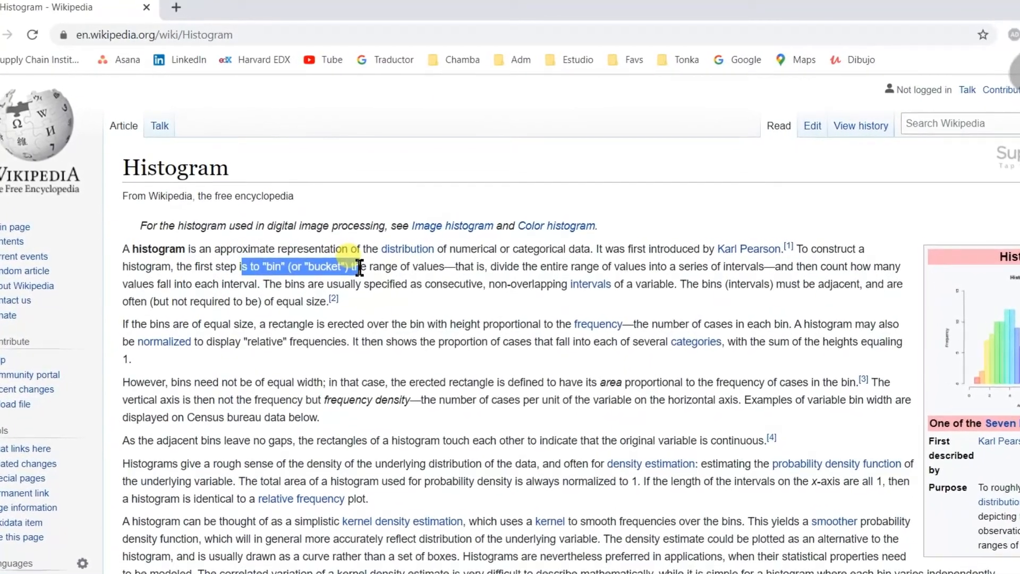
left_click_drag(821, 267, 894, 273)
left_click_drag(149, 291, 255, 300)
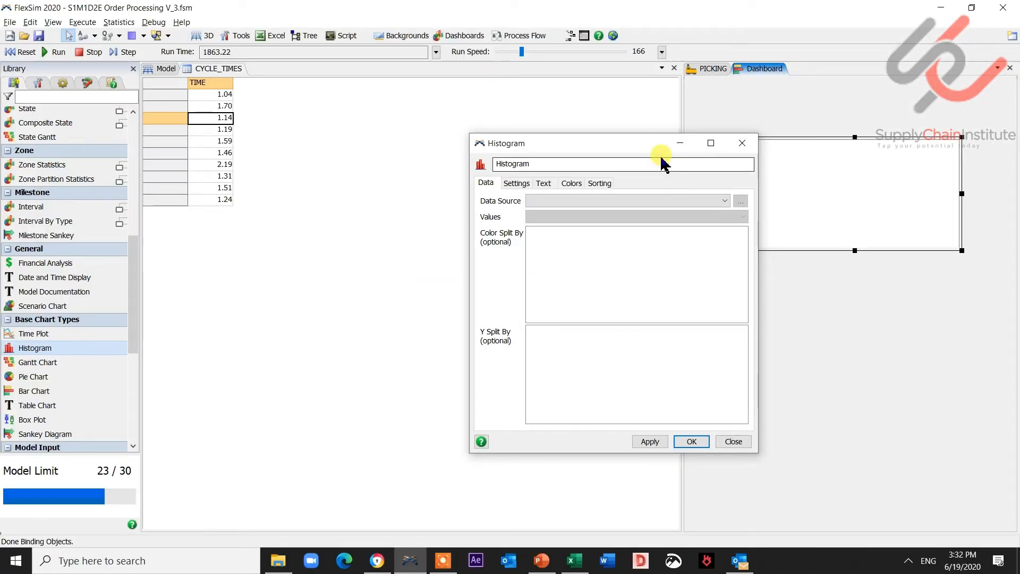
- Name the histogram Picking Cycle Time Hystogram
left_click_drag(647, 149, 595, 124)
left_click(546, 134)
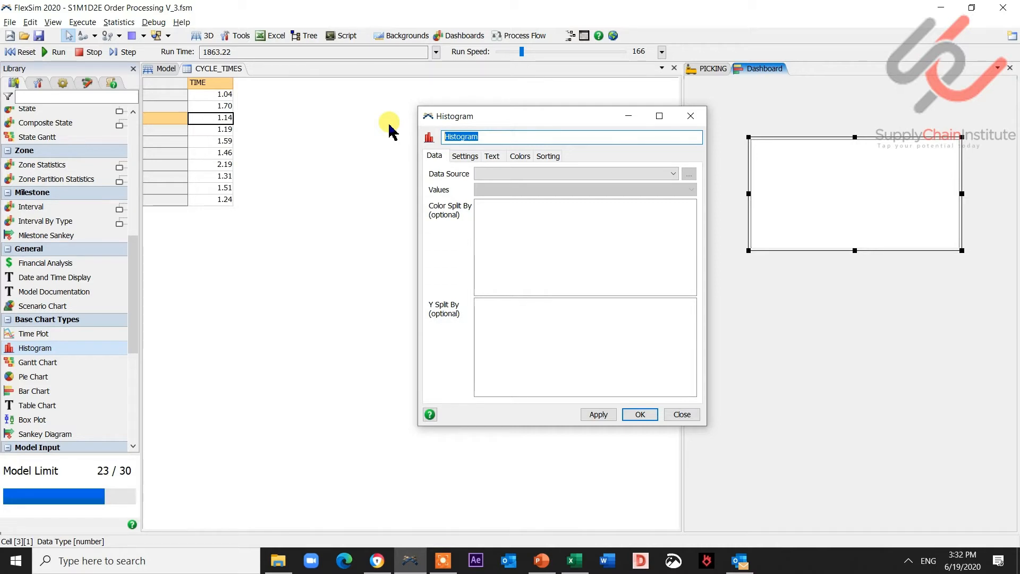
type("Time Hy")
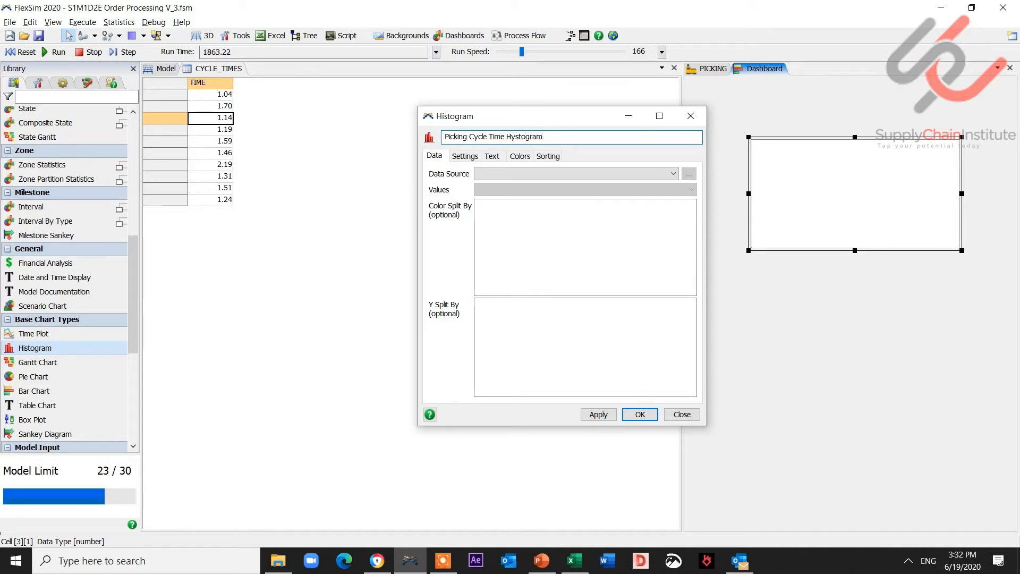
- Set the histogram's data source to CYCLE_TIMES_CALC and its values to MetricValue
left_click(518, 174)
left_click(518, 184)
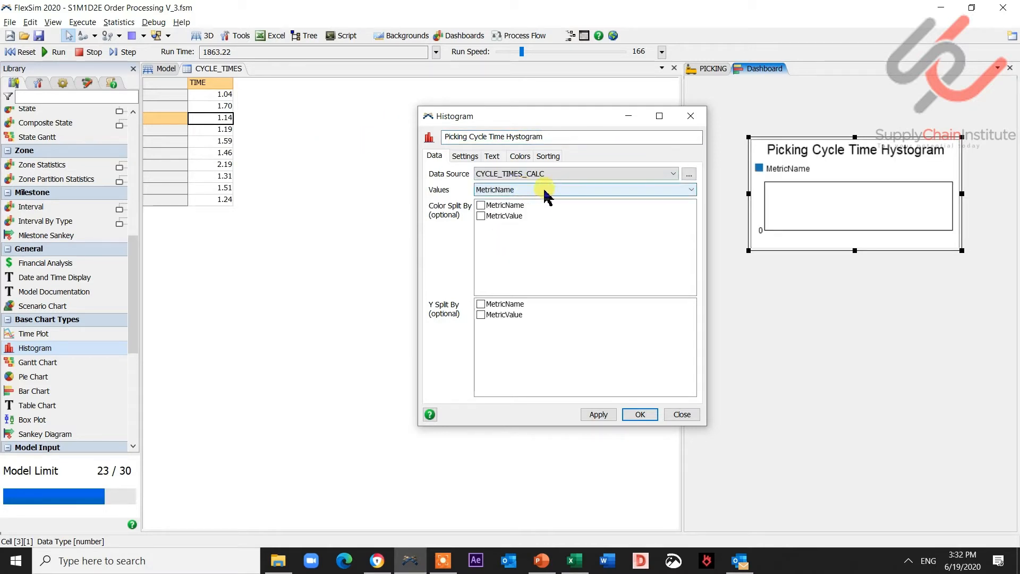
left_click(530, 191)
left_click(525, 209)
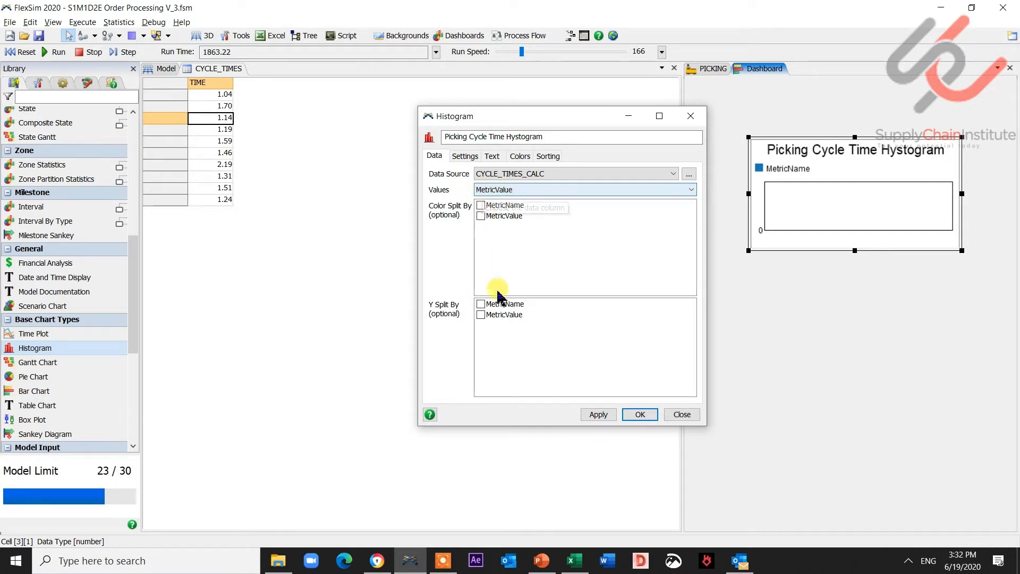
- Title the histogram's X axis Cycle Times in Minutes and its Y axis Frequency, then apply and close the dialog
left_click(464, 156)
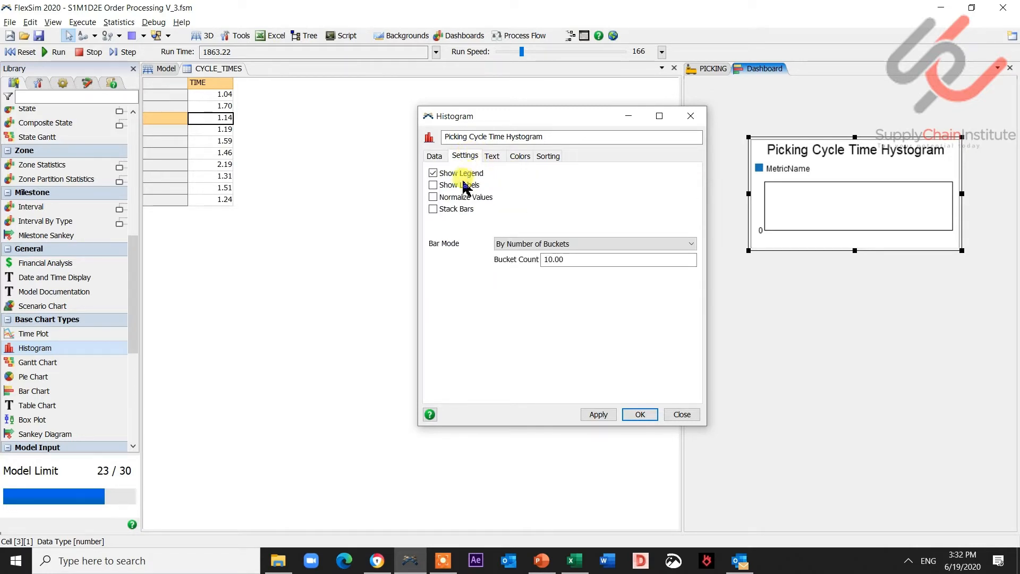
left_click(490, 155)
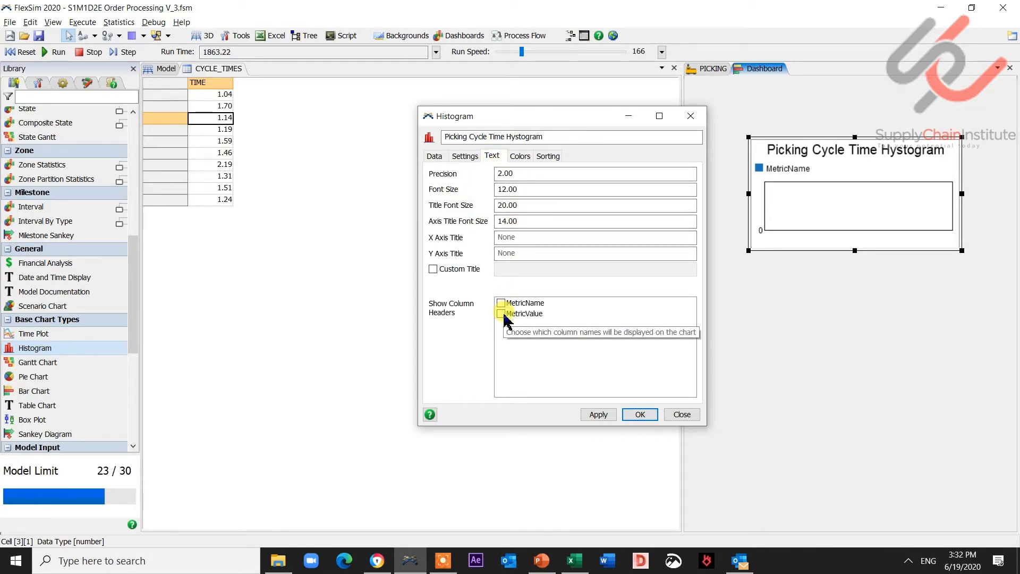
left_click(510, 237)
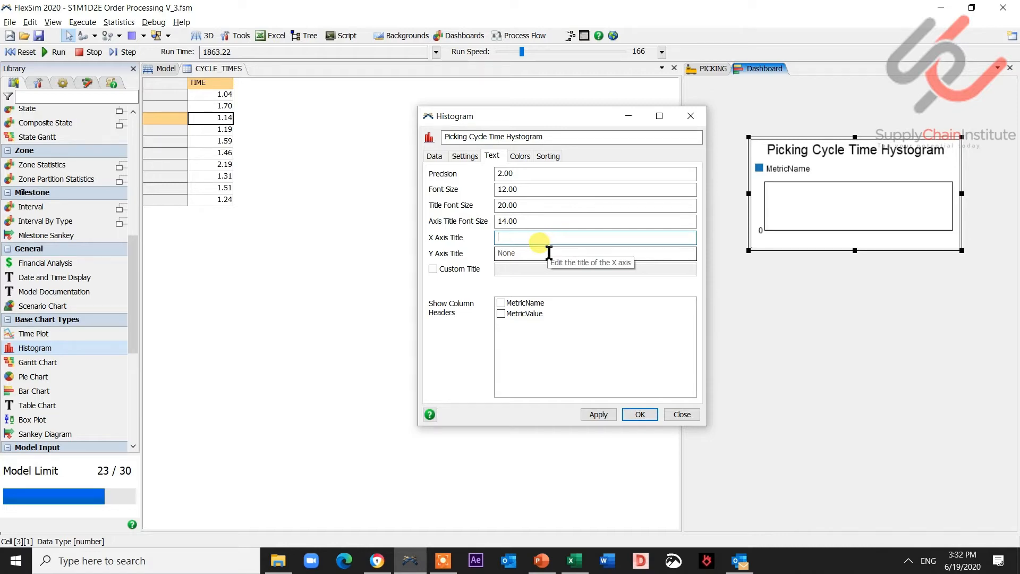
type("Cycle Times in Minutes")
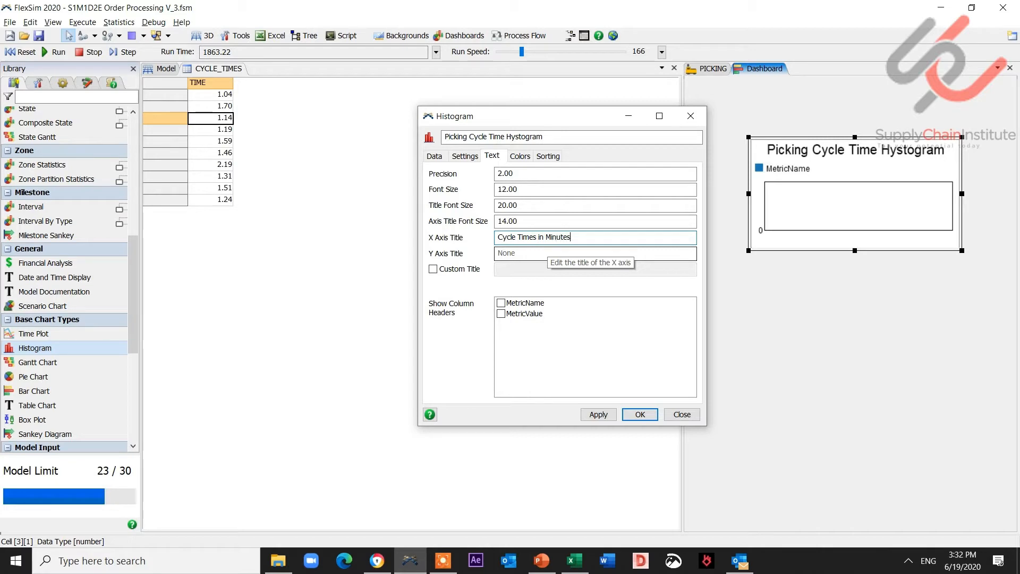
left_click(536, 255)
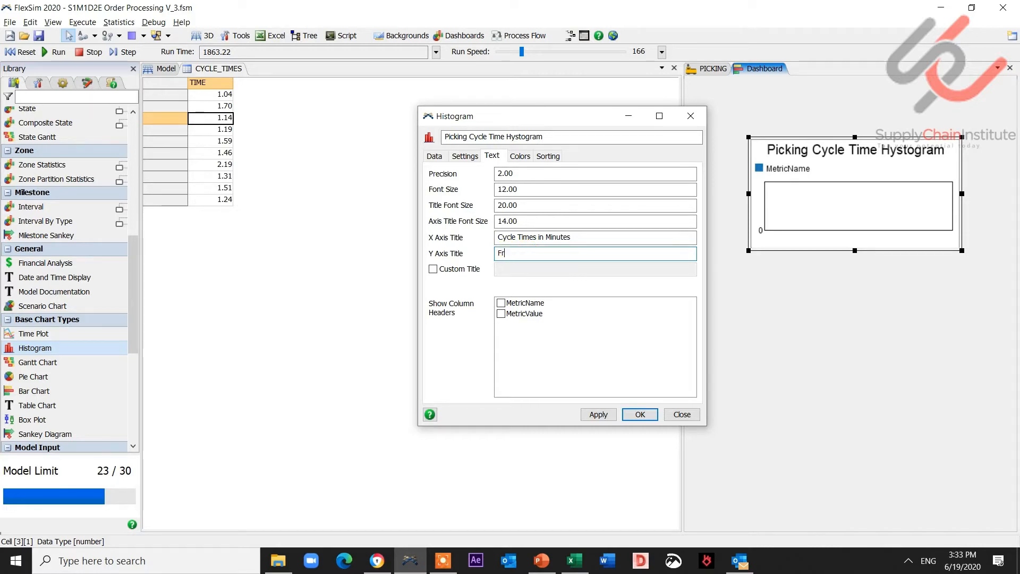
left_click(598, 415)
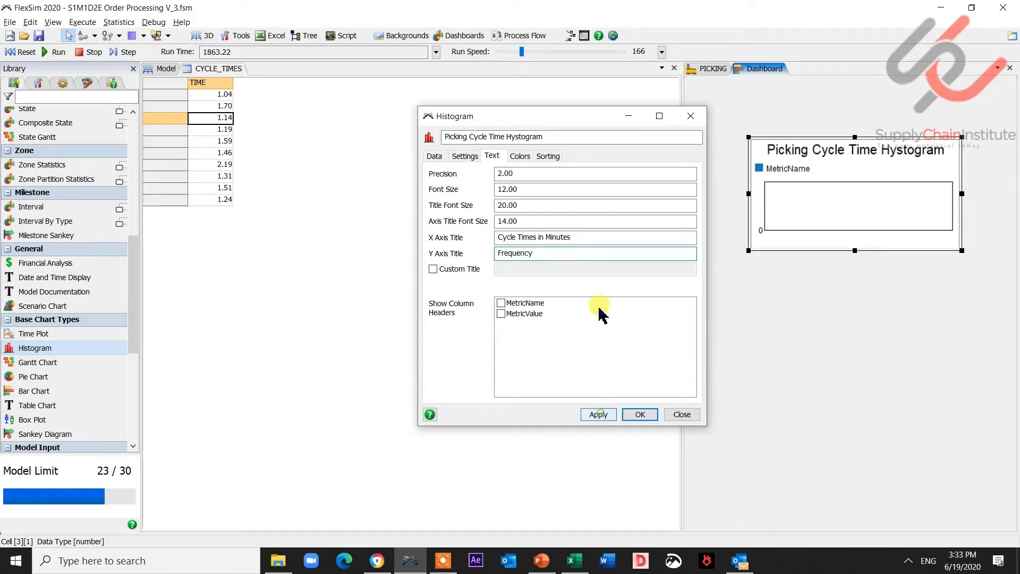
left_click(649, 415)
- Enlarge the histogram to fill the dashboard pane and turn off the dashboard's edit mode
left_click_drag(749, 138, 688, 79)
left_click_drag(963, 251, 1012, 282)
left_click_drag(850, 283, 851, 319)
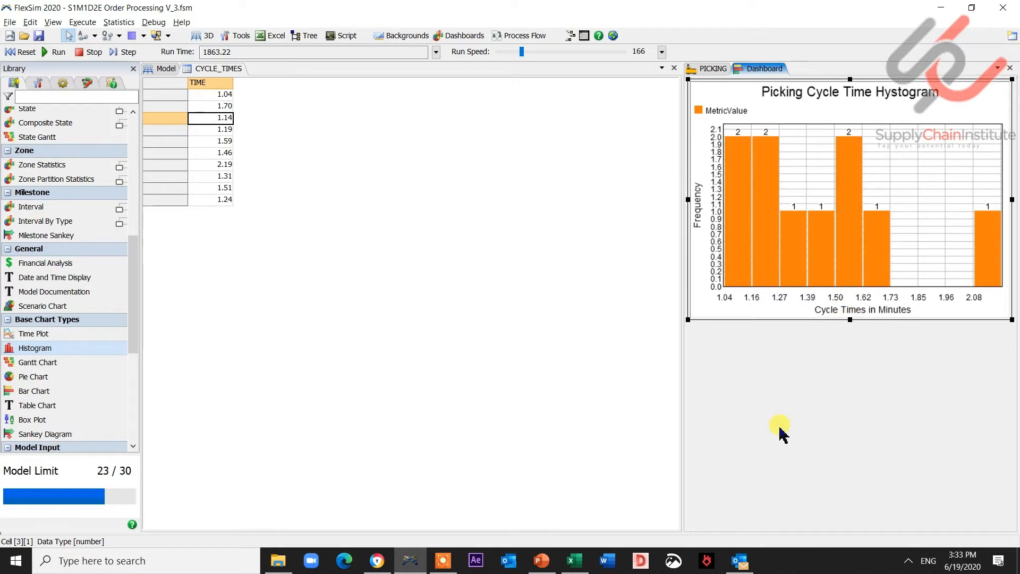
left_click(64, 83)
left_click(21, 188)
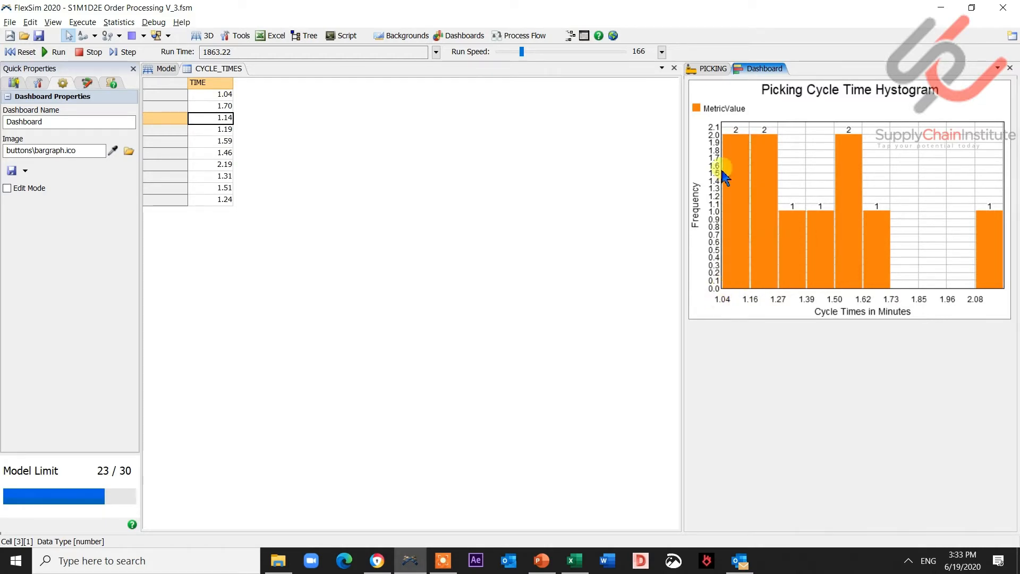
- Reset and run the model, then stop and reset it while watching the histogram
mouse_move(731, 155)
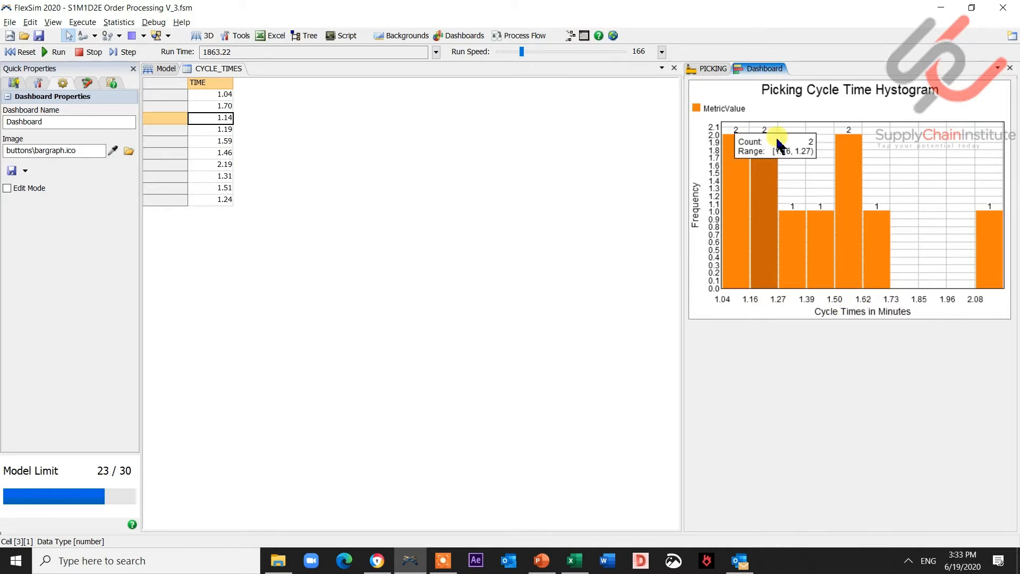
left_click(28, 52)
left_click(57, 52)
mouse_move(864, 251)
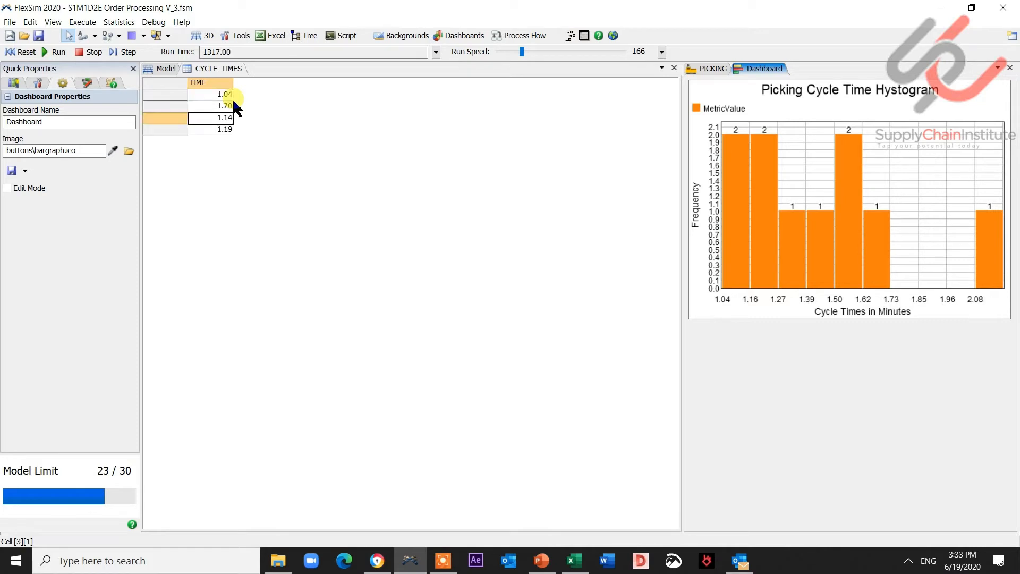
left_click(90, 55)
left_click(24, 55)
- Set the CYCLE_TIMES_CALC calculated table's update mode to Always, apply and confirm
left_click(38, 82)
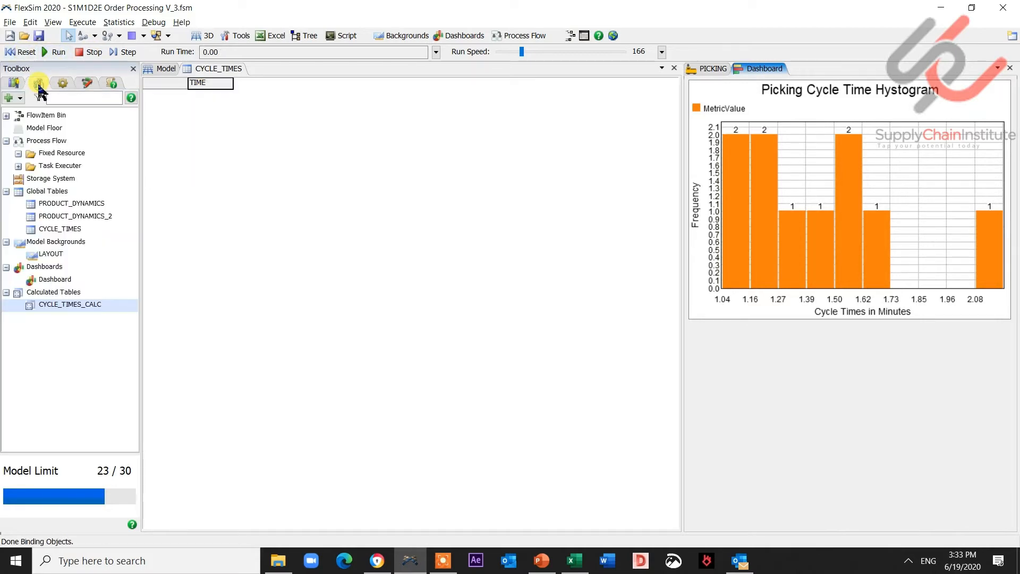
double_click(51, 304)
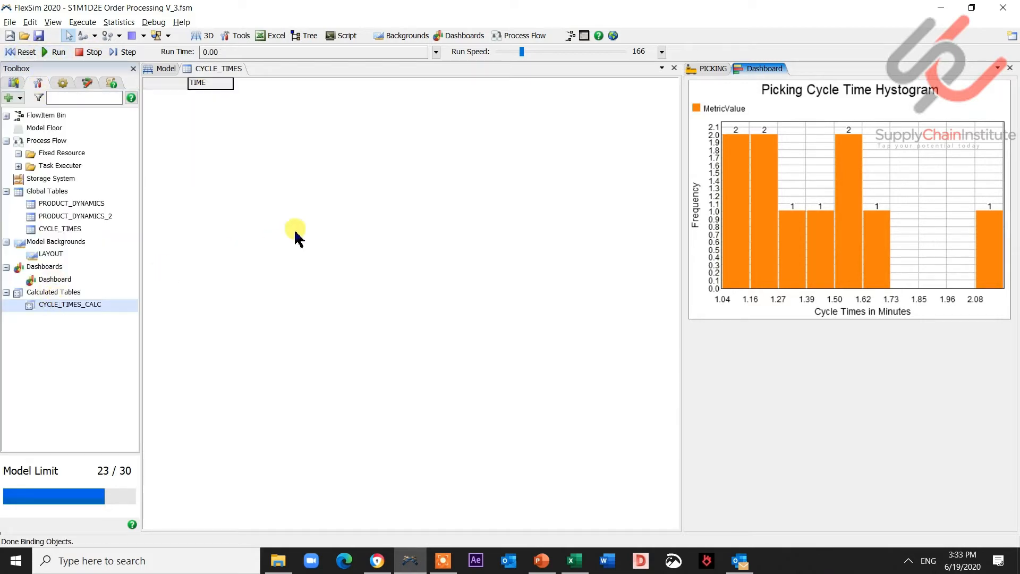
left_click(635, 170)
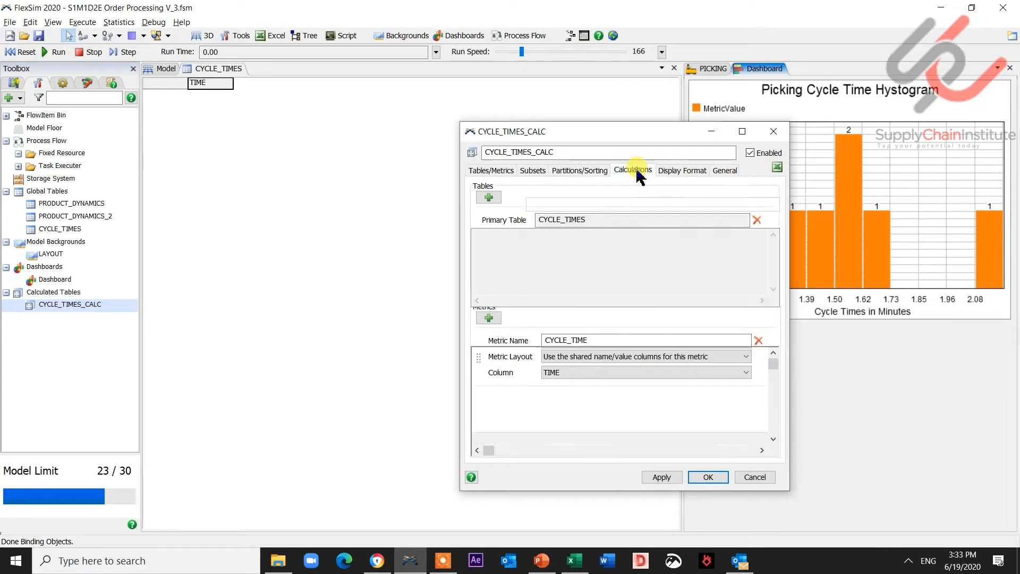
left_click(579, 188)
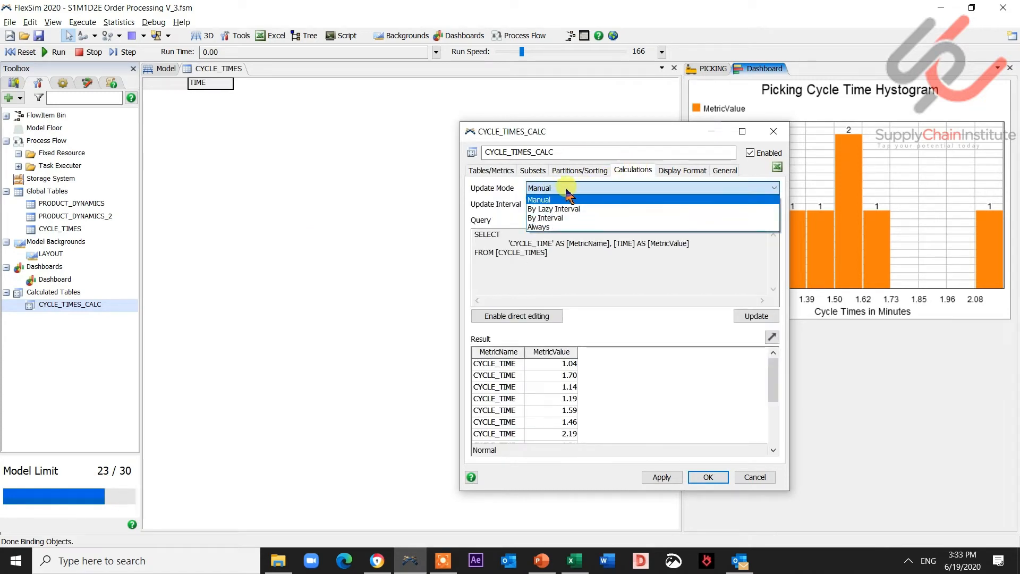
left_click(538, 227)
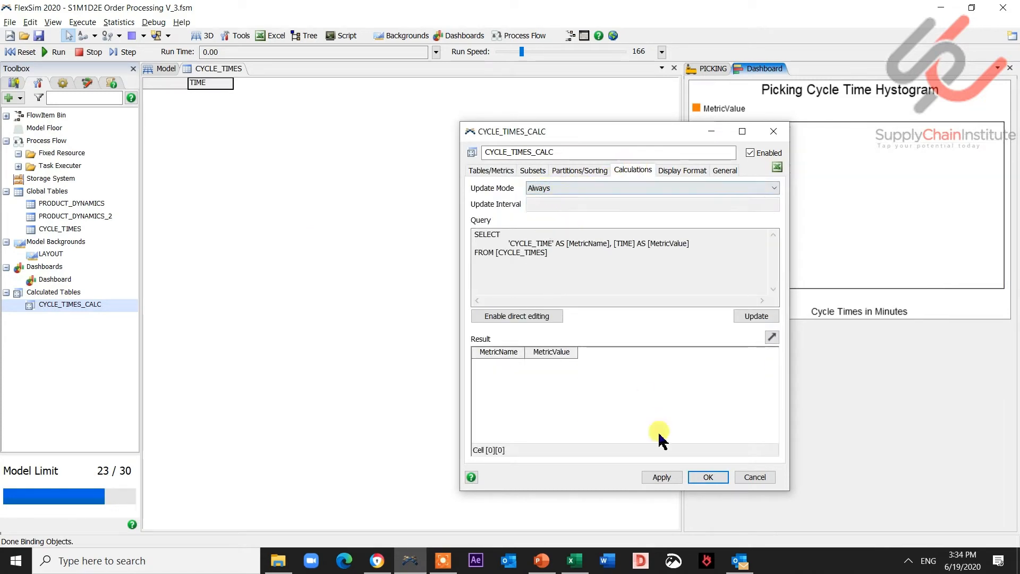
left_click(661, 477)
left_click(708, 477)
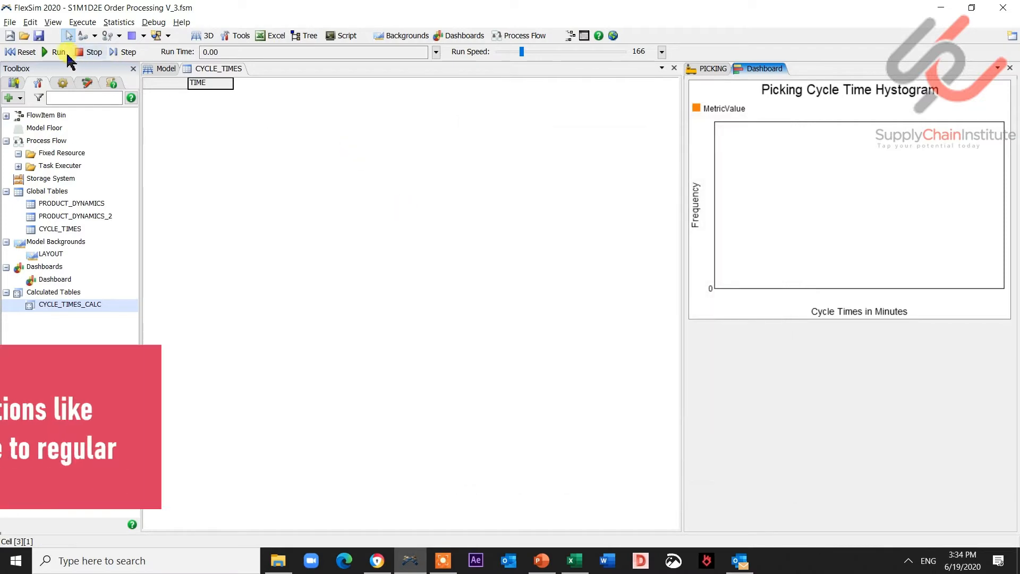
- Run the model to test the histogram, reset it, and review the PICKING process flow and dashboard
left_click(56, 52)
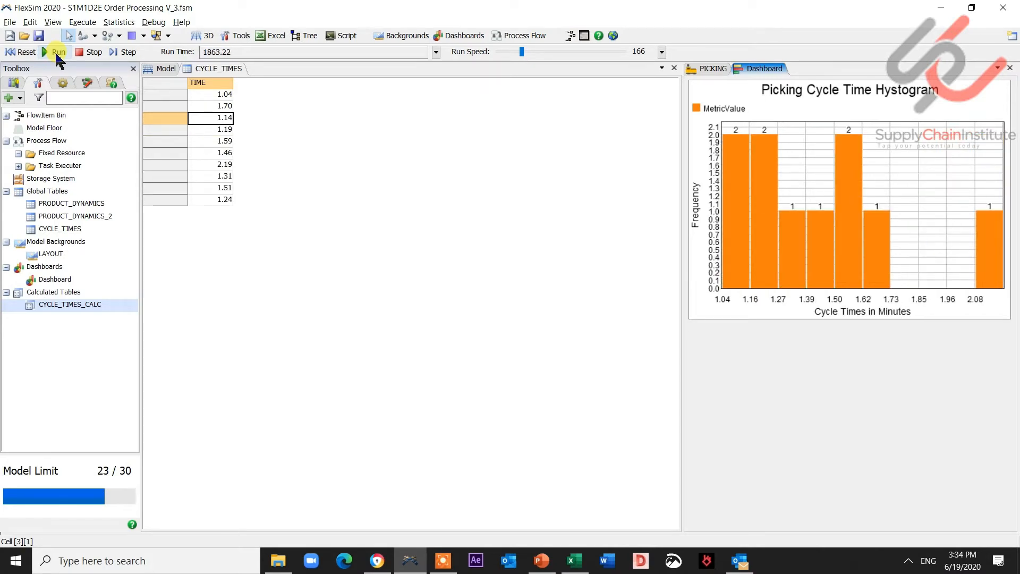
left_click(21, 52)
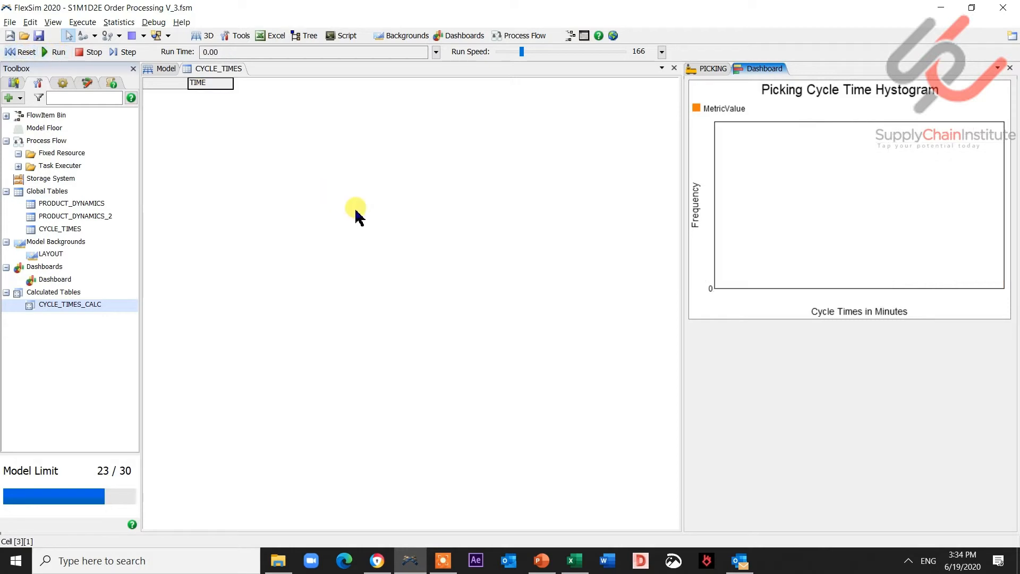
left_click(167, 69)
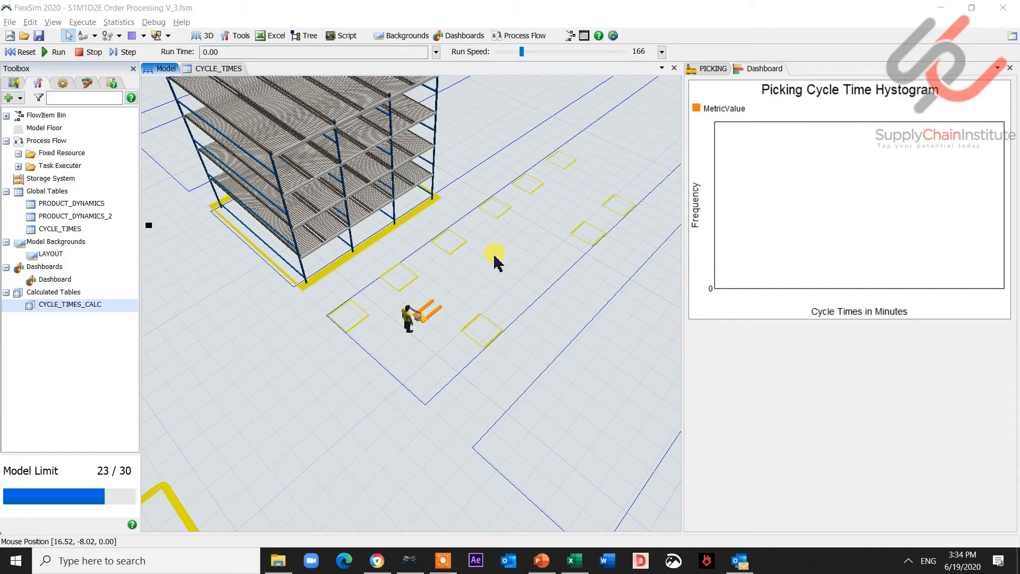
left_click(710, 68)
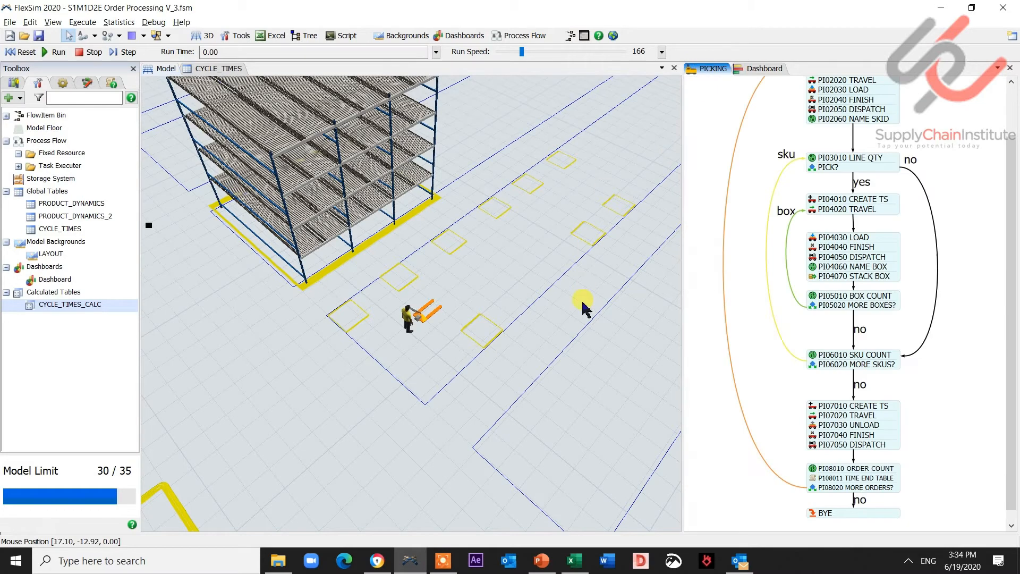
left_click_drag(714, 114, 711, 201)
left_click(21, 55)
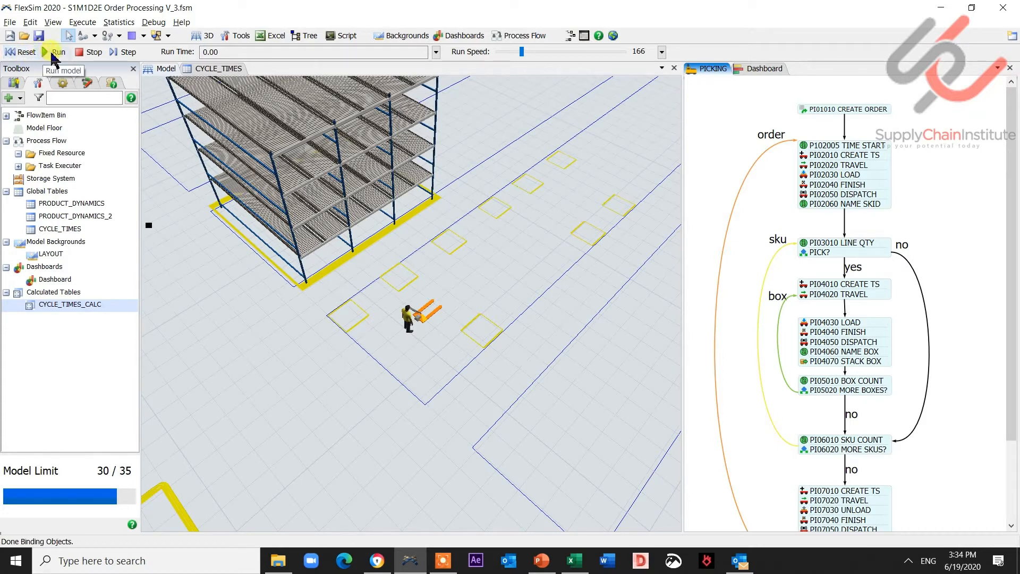
left_click(760, 68)
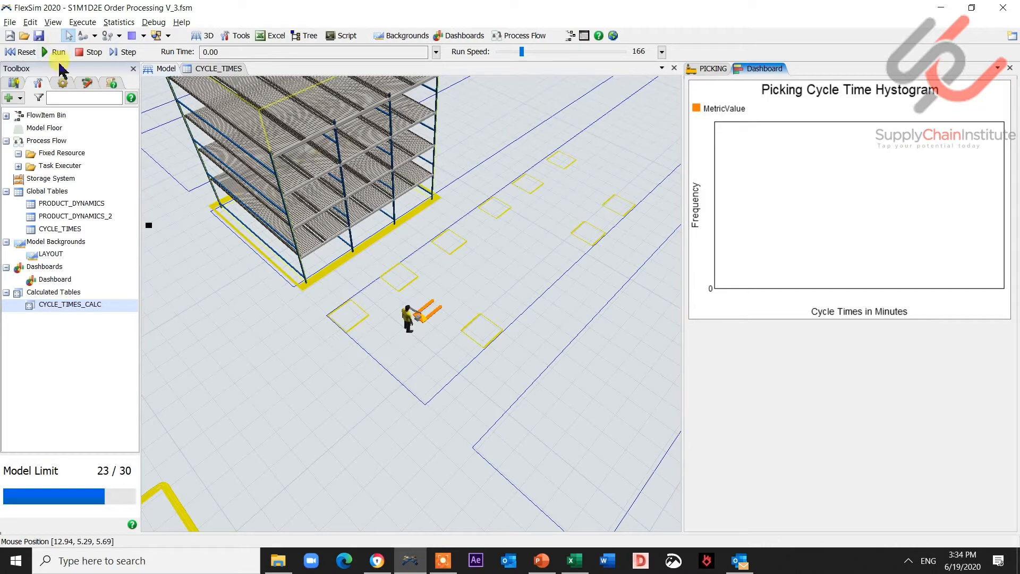
- Turn the dashboard's edit mode back on and select the histogram
left_click(62, 84)
left_click(27, 189)
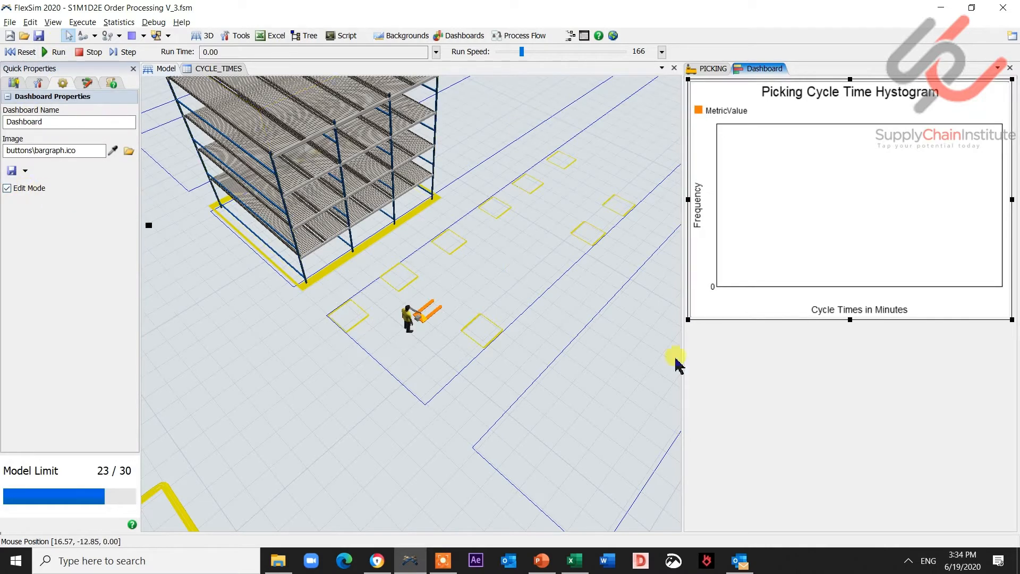
left_click(732, 93)
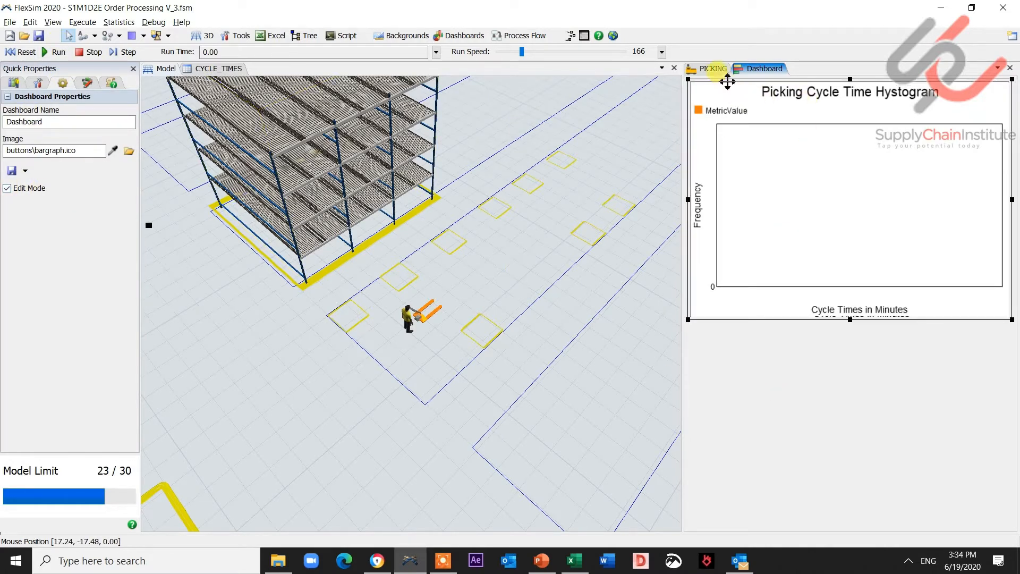
left_click_drag(724, 85, 727, 125)
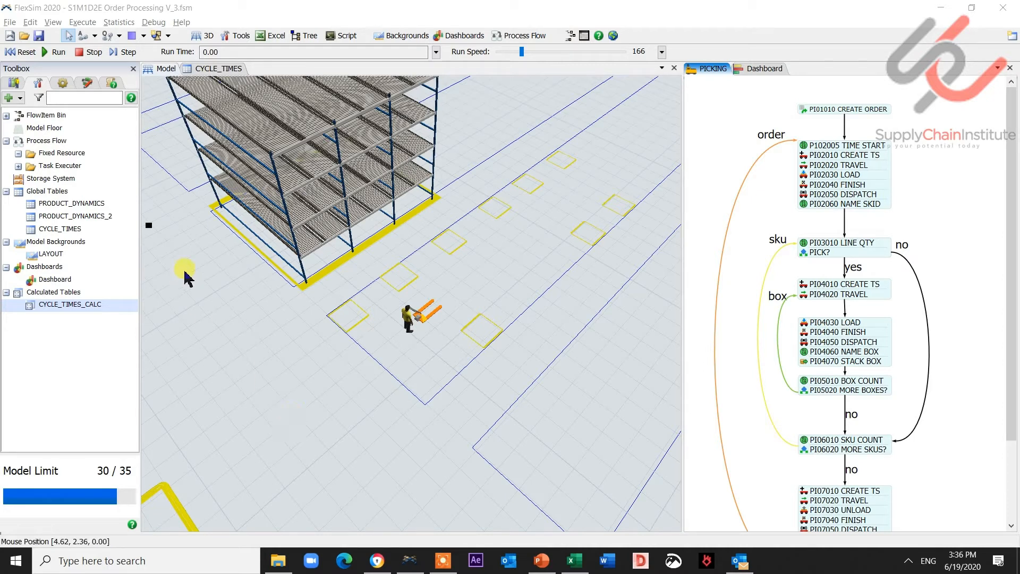
- Add a new global table named CYCLE_TIMES_AVG and name its column TIME
right_click(31, 192)
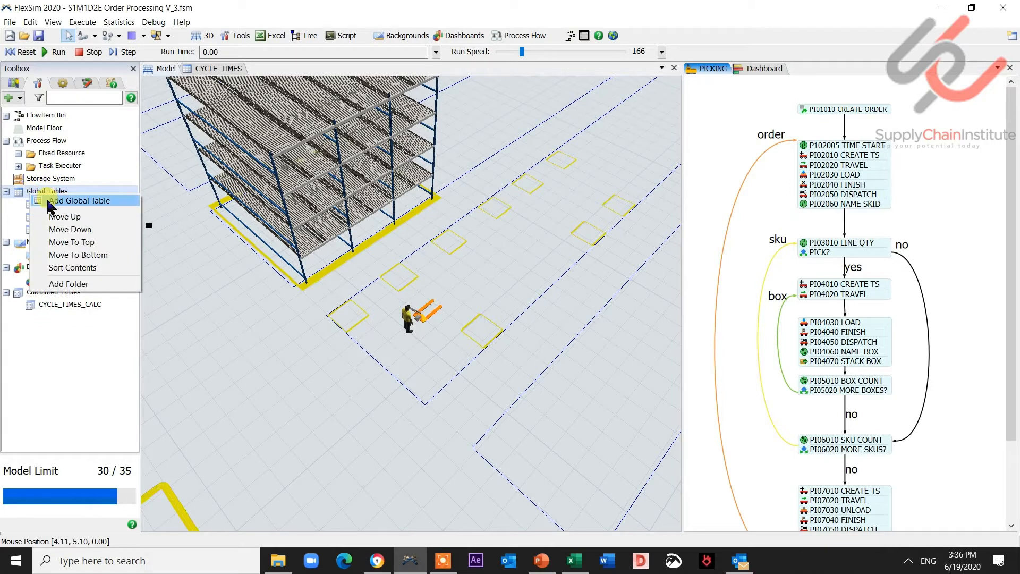
left_click(51, 202)
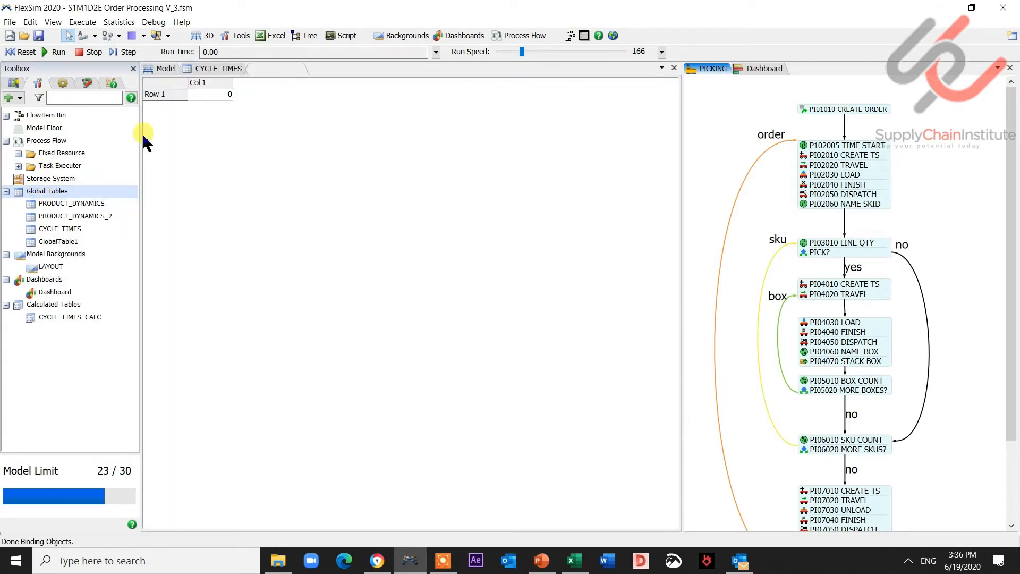
left_click(57, 242)
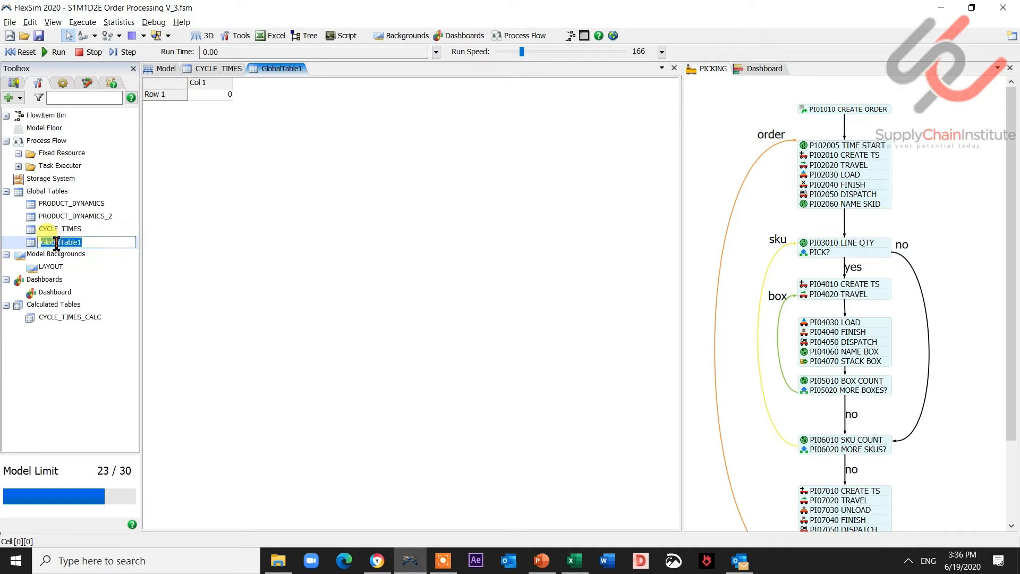
type("cycl")
left_click(100, 376)
left_click(209, 97)
key("Up")
type("T")
left_click(211, 97)
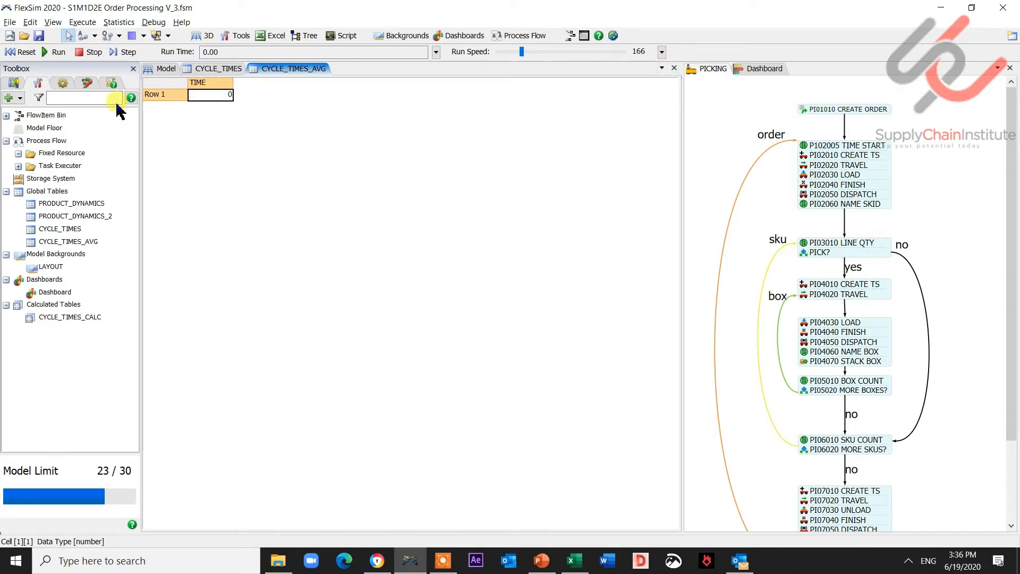
- Set CYCLE_TIMES_AVG to clear all cell data on reset, then reset the model and view CYCLE_TIMES
left_click(63, 83)
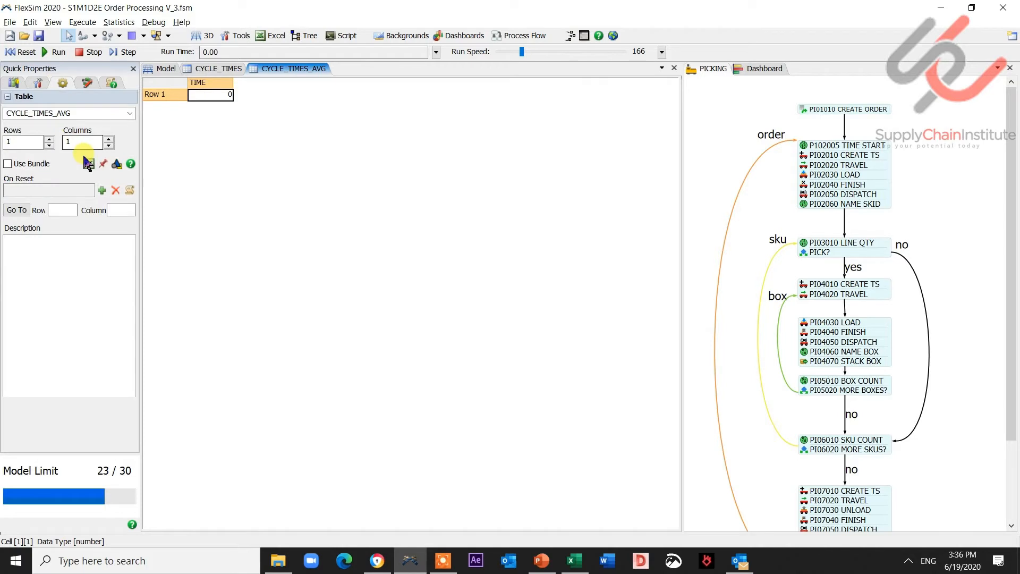
left_click(101, 190)
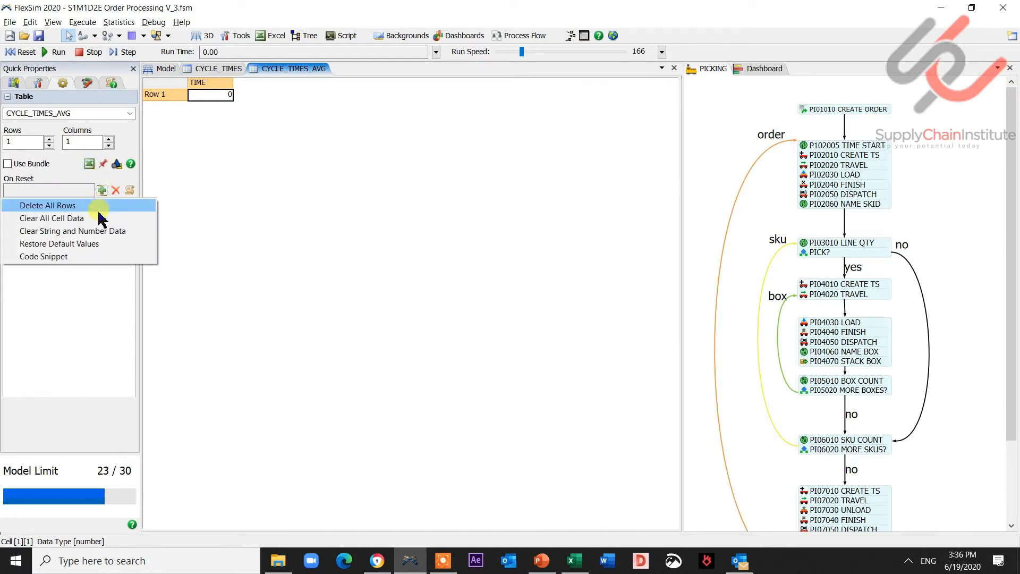
left_click(80, 218)
left_click(296, 194)
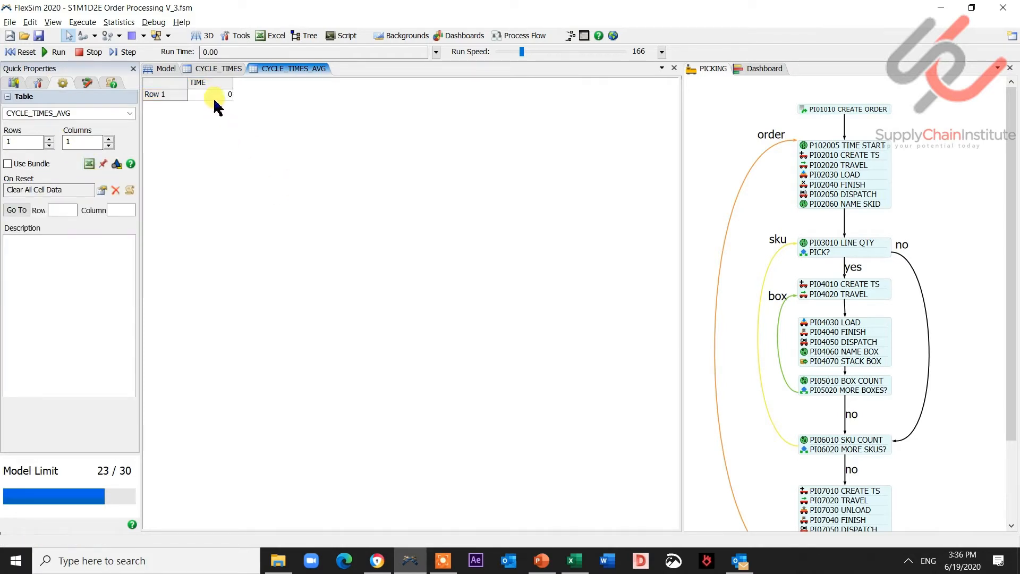
left_click(216, 96)
left_click(21, 51)
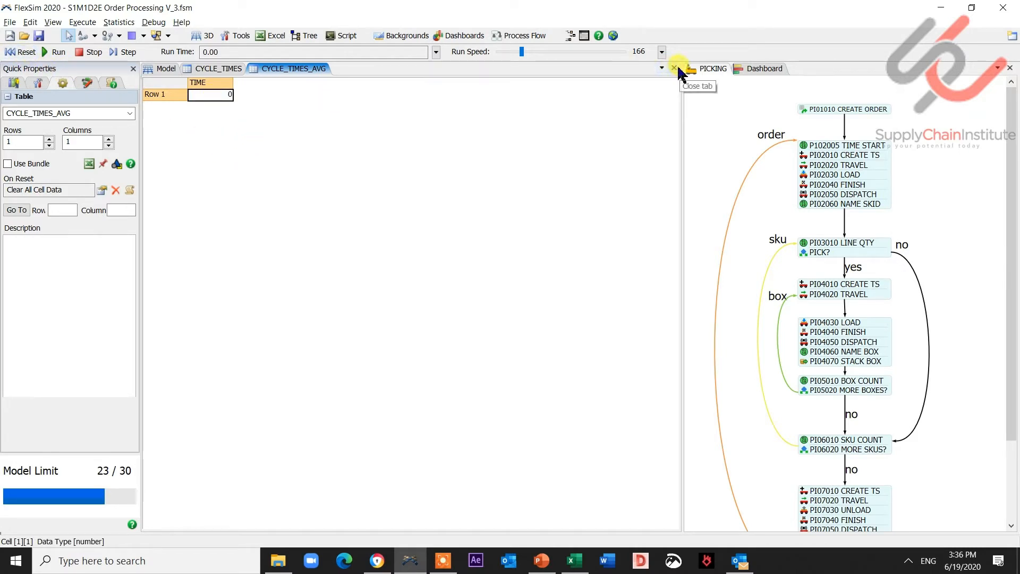
left_click(228, 70)
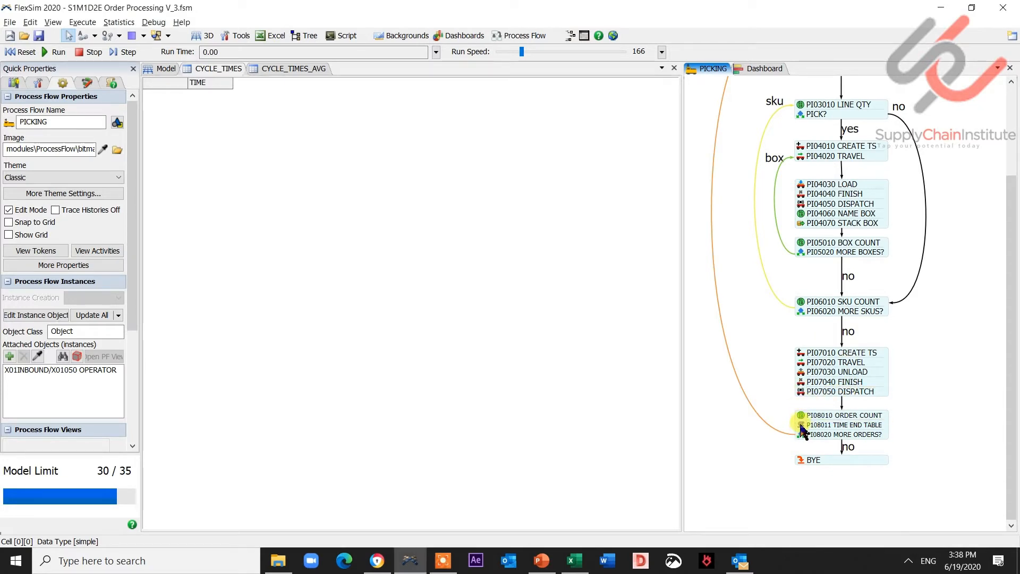
- Add a Write to Global Table operation to the TIME END TABLE trigger and set its table to CYCLE_TIMES_AVG
double_click(802, 431)
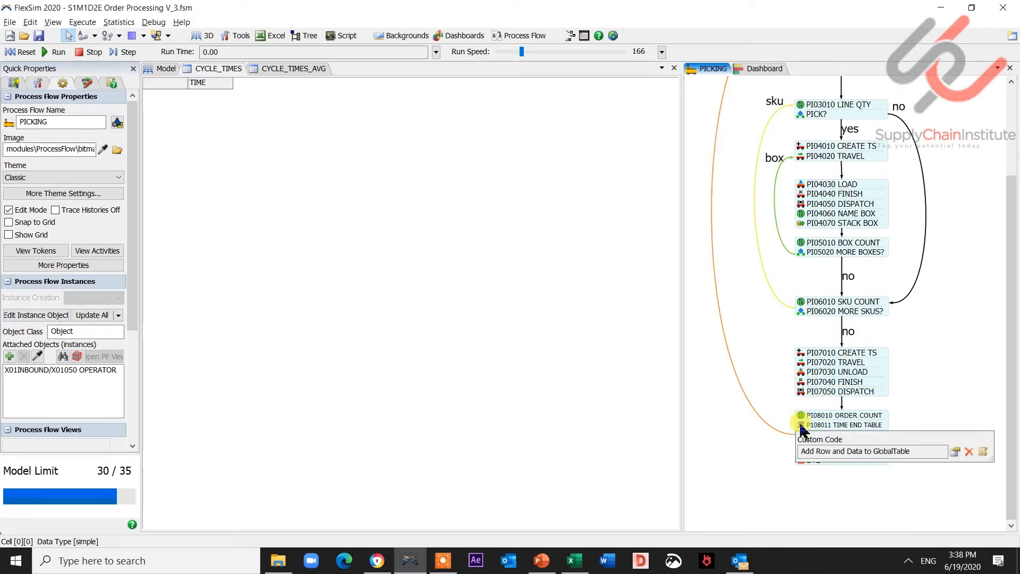
left_click(955, 452)
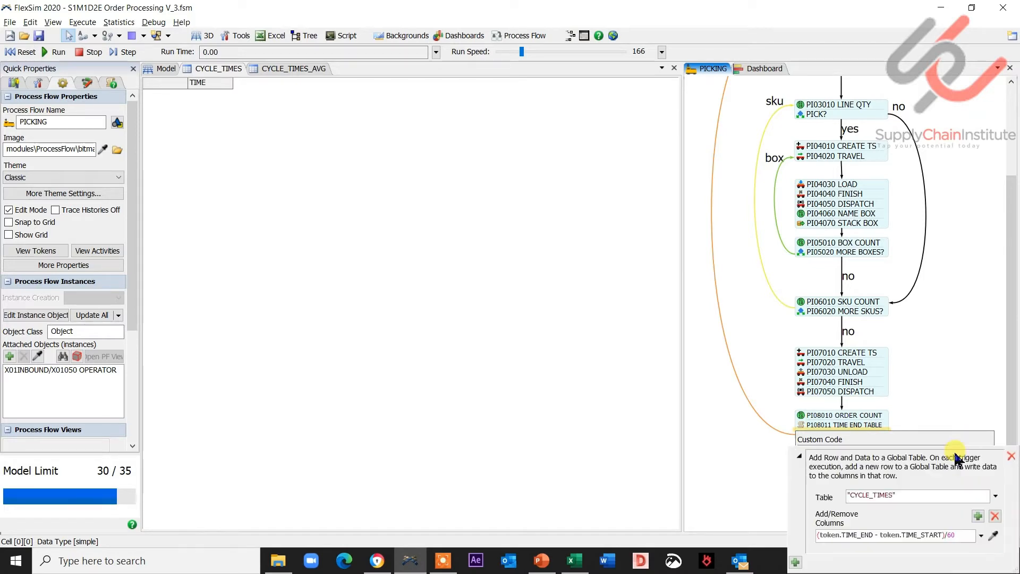
left_click(767, 486)
scroll(749, 386, "down", 3)
left_click(792, 322)
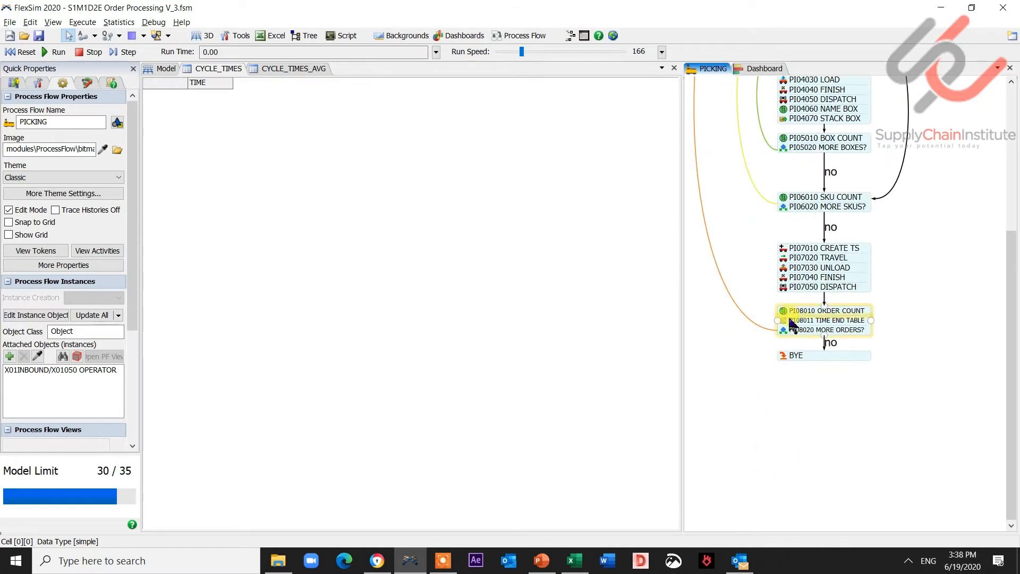
double_click(791, 323)
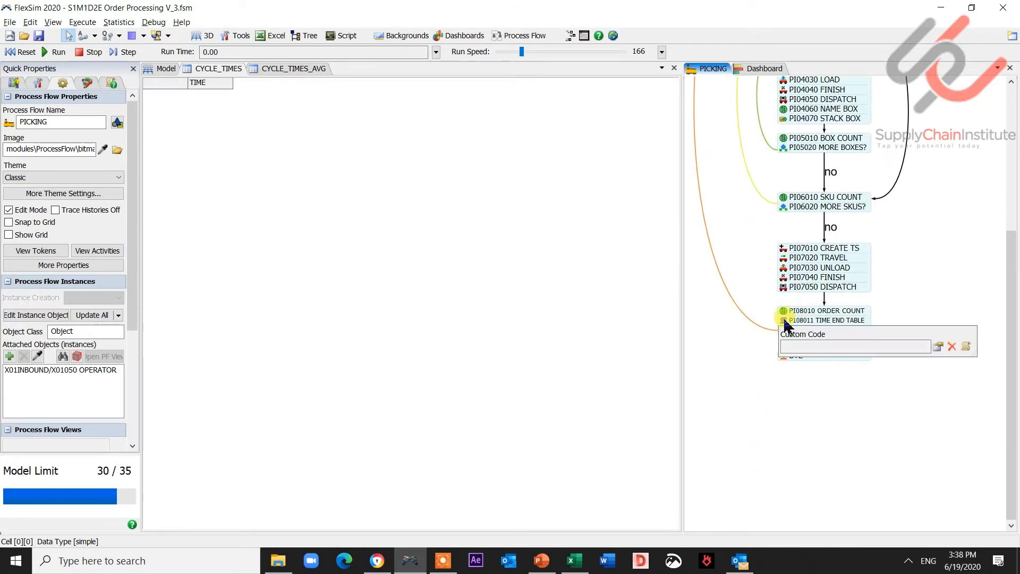
left_click(938, 346)
left_click(789, 456)
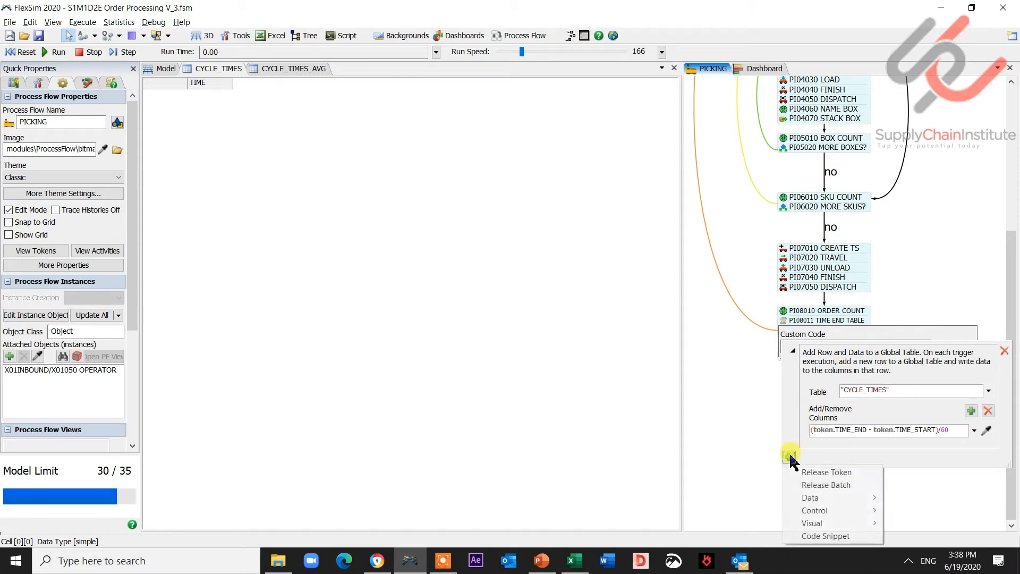
mouse_move(825, 499)
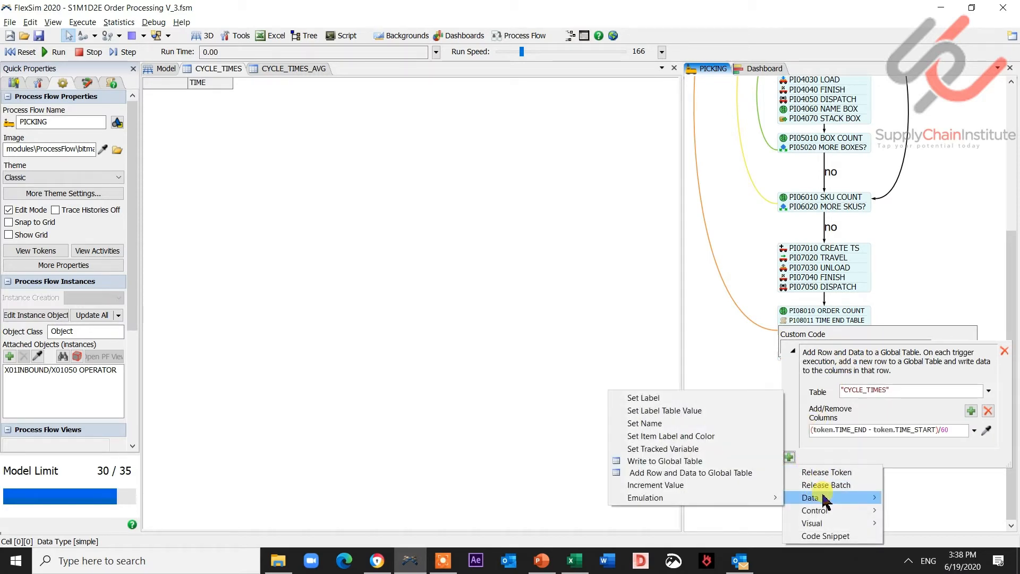
left_click(732, 461)
left_click(988, 485)
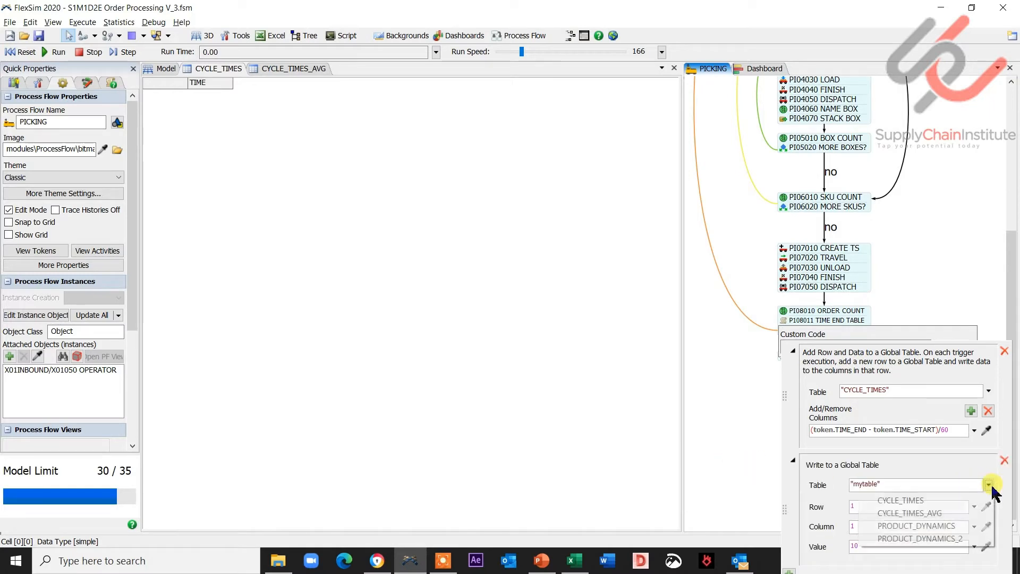
left_click(966, 513)
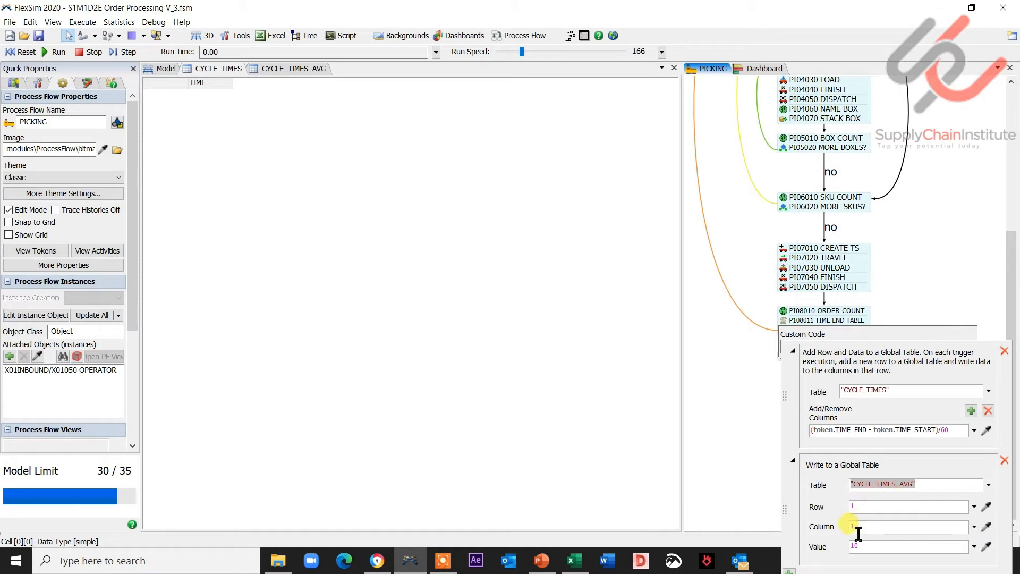
- Set the Write to Global Table operation's value to 1, keeping row 1 and column 1, and close the trigger popup
left_click(974, 546)
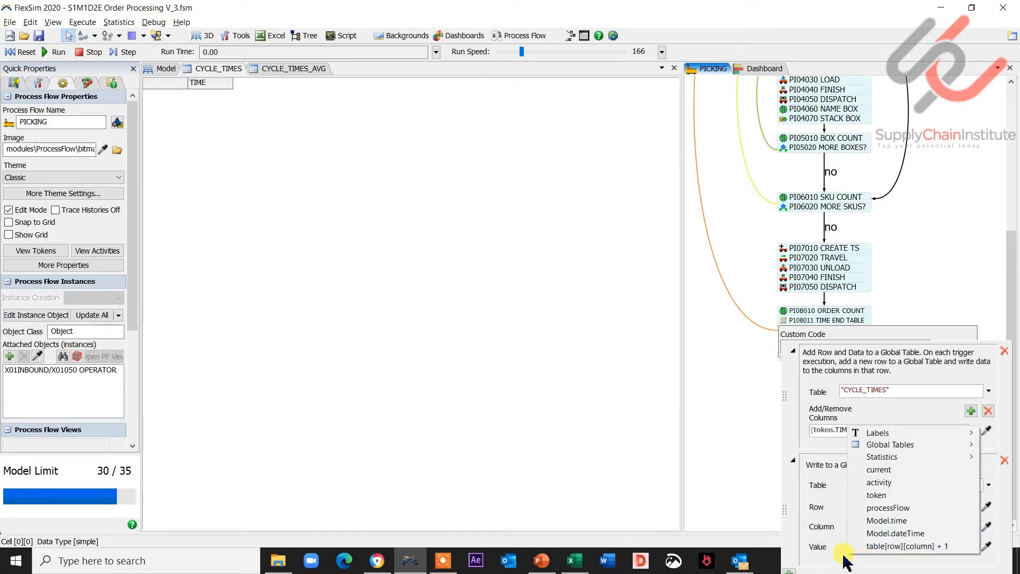
left_click(843, 562)
left_click(973, 547)
left_click(951, 546)
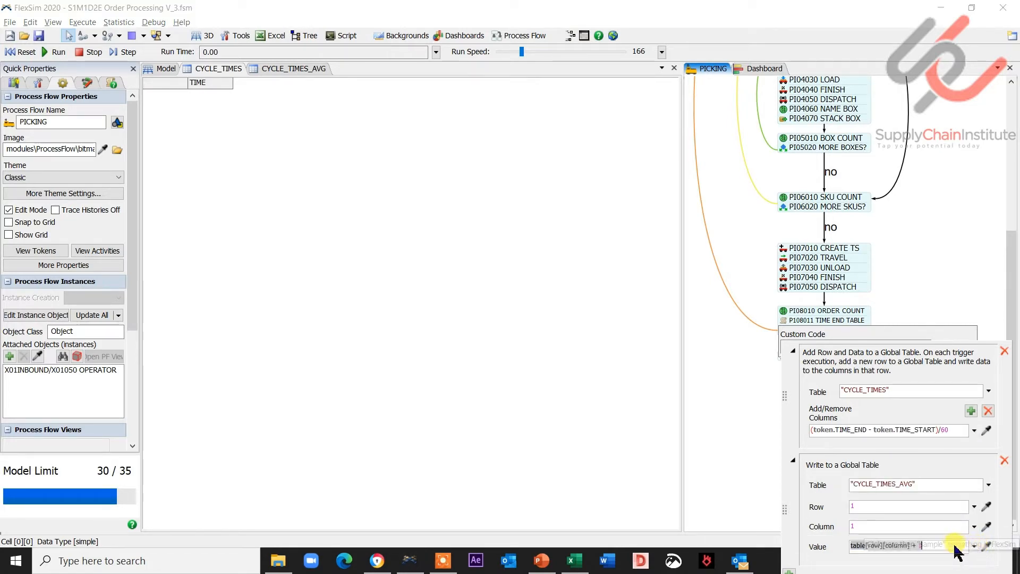
left_click(933, 545)
left_click(938, 346)
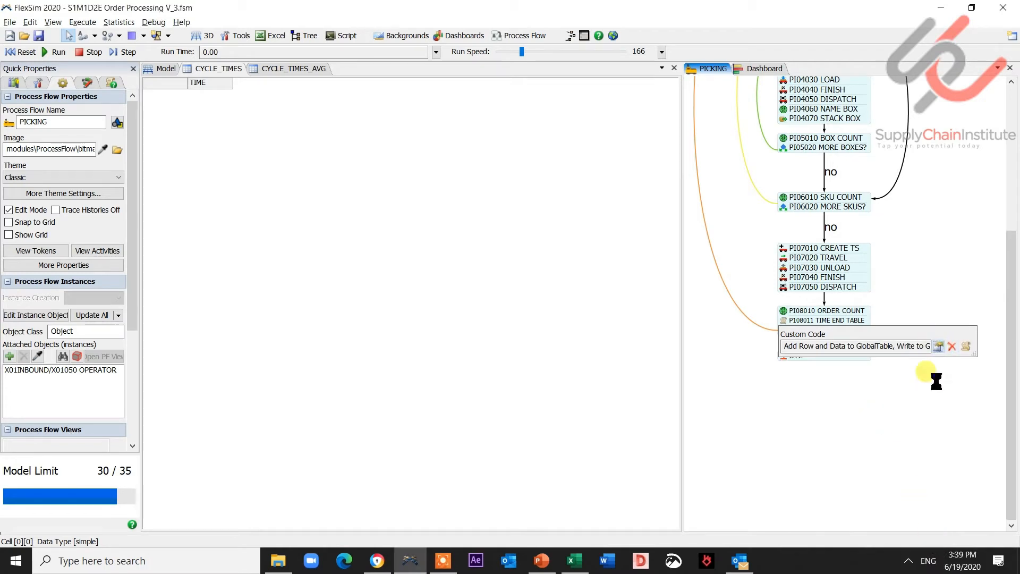
left_click(793, 374)
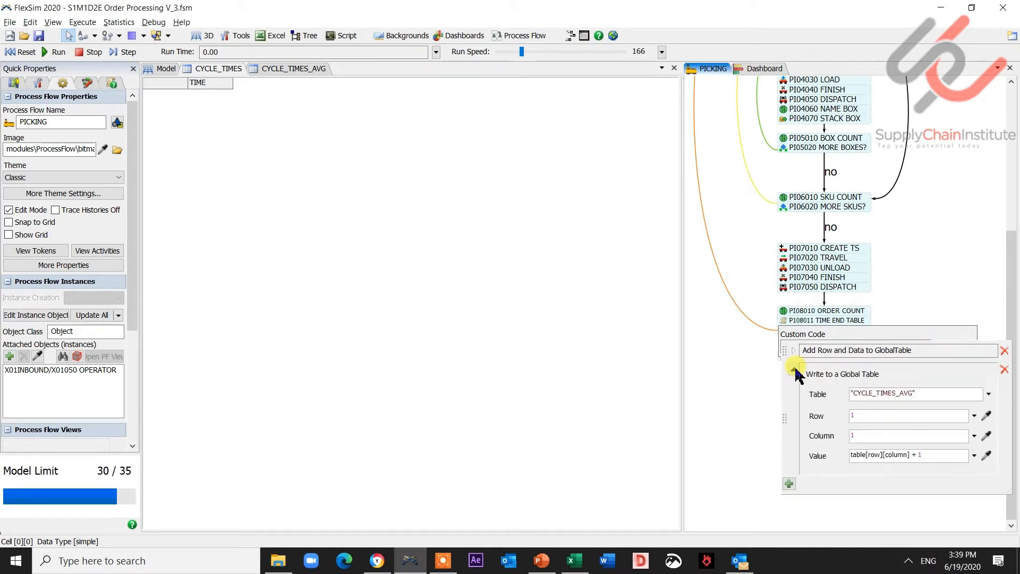
triple_click(926, 456)
type("1")
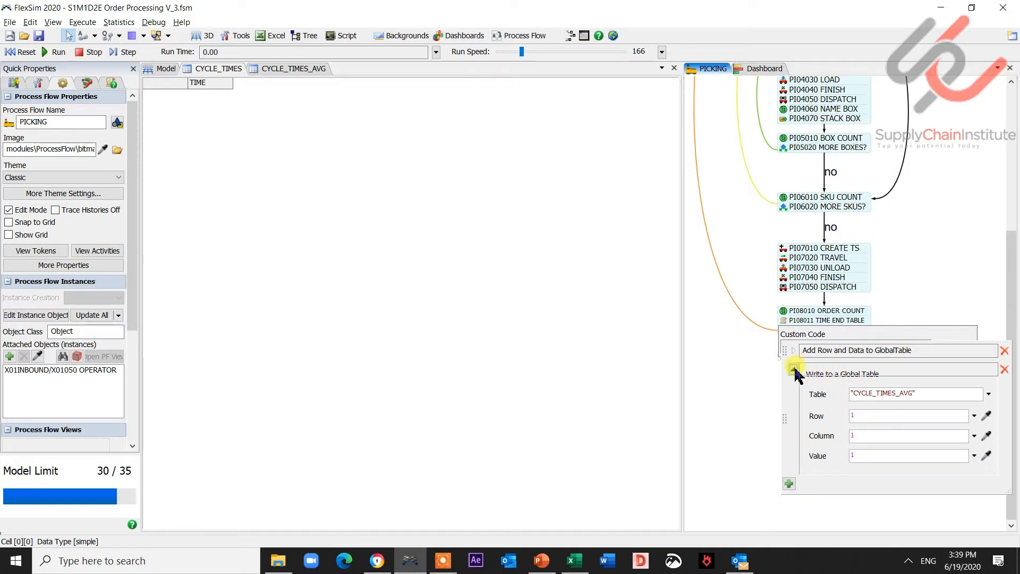
left_click(794, 371)
left_click(794, 369)
left_click(793, 370)
left_click(866, 433)
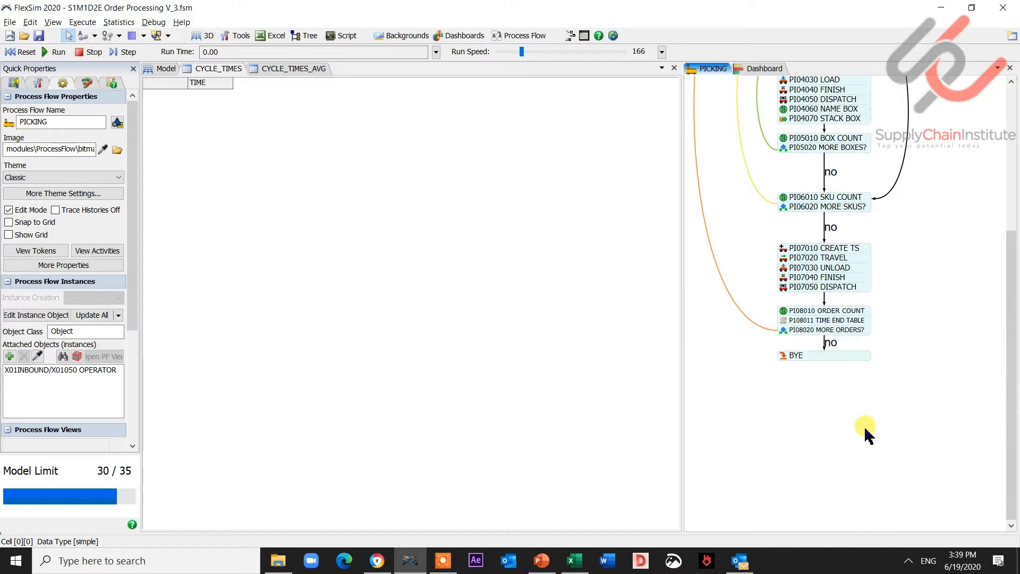
- Open the TIME END TABLE trigger's custom code in the code editor and enlarge the editor window
double_click(783, 321)
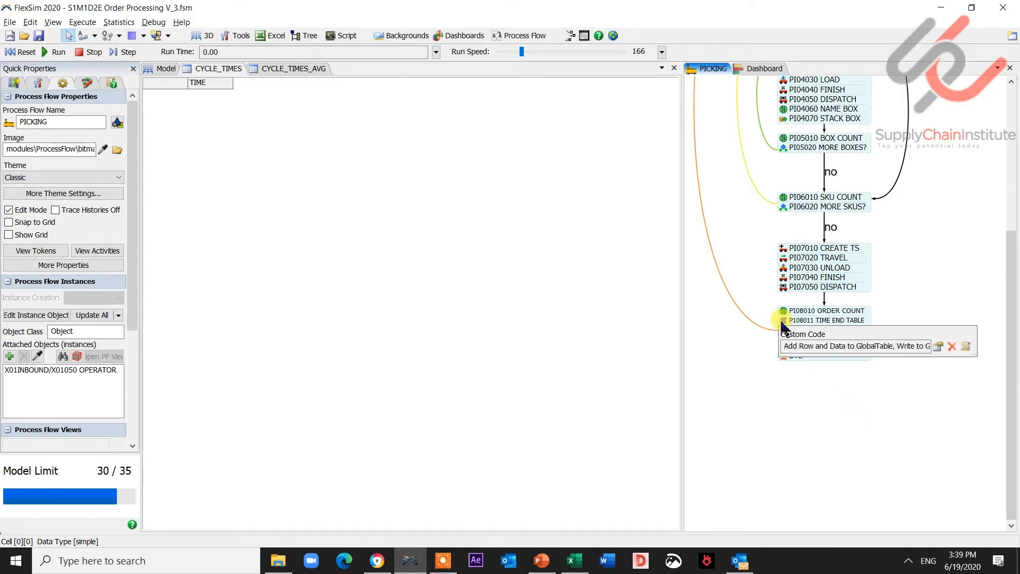
left_click(966, 346)
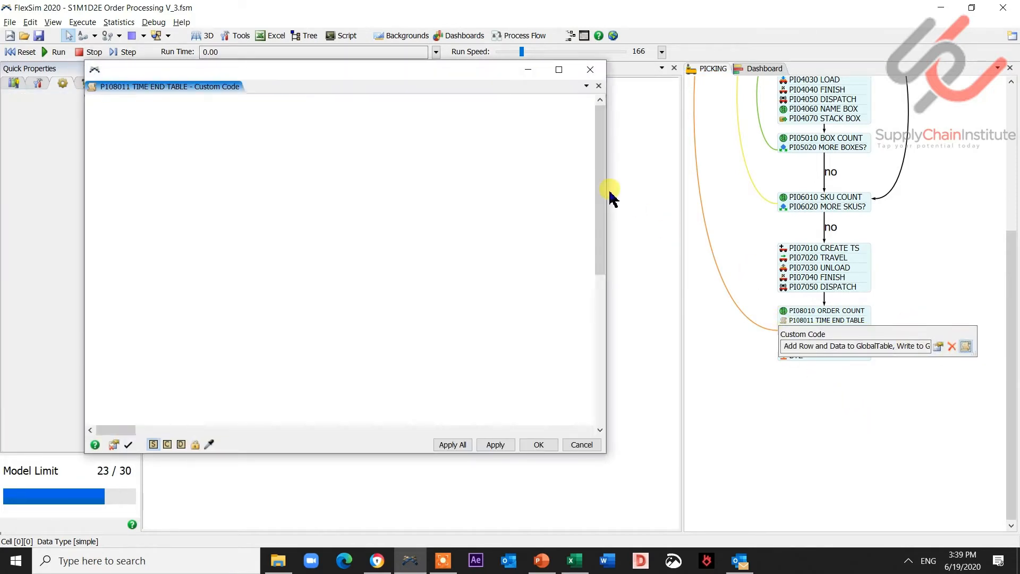
left_click_drag(486, 69, 1019, 127)
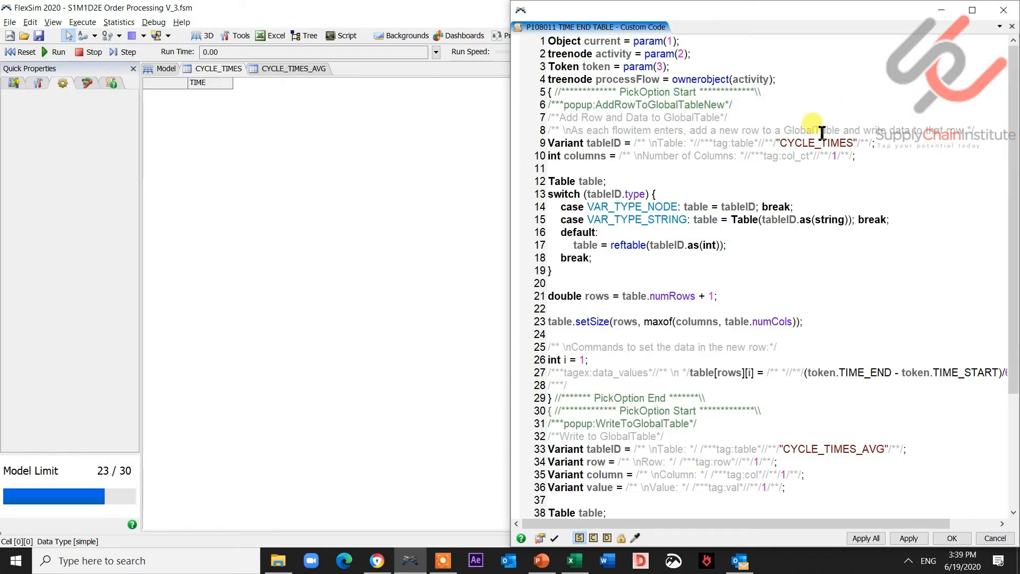
left_click_drag(511, 240, 339, 223)
left_click_drag(1013, 343, 1014, 451)
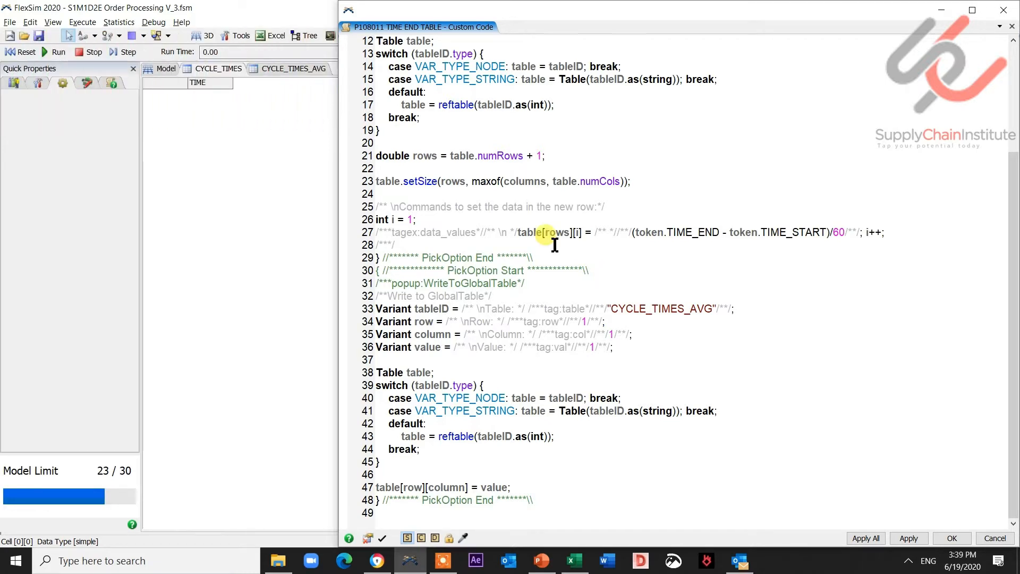
- Insert code declaring Table TABLE_CYCLETIMES = Table("CYCLE_TIMES") and double CYCLET_AVG as getdatastat STAT_MEAN over its rows
double_click(421, 323)
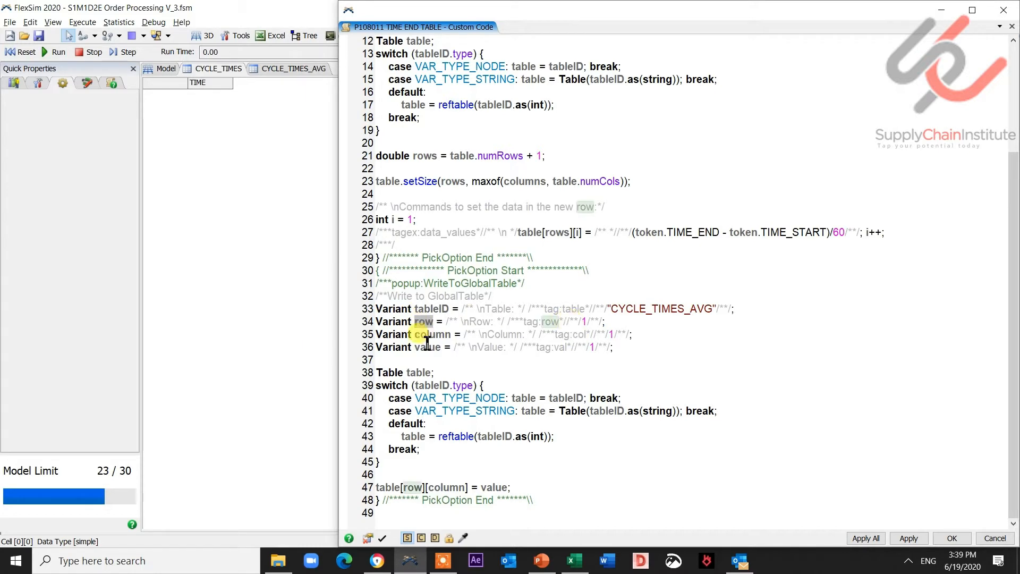
double_click(427, 335)
left_click(606, 335)
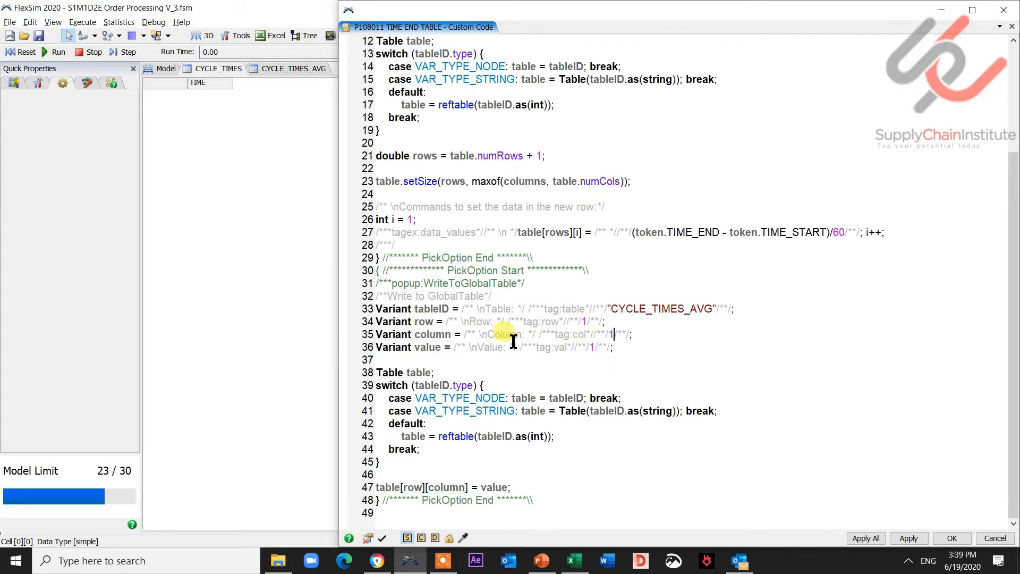
double_click(618, 308)
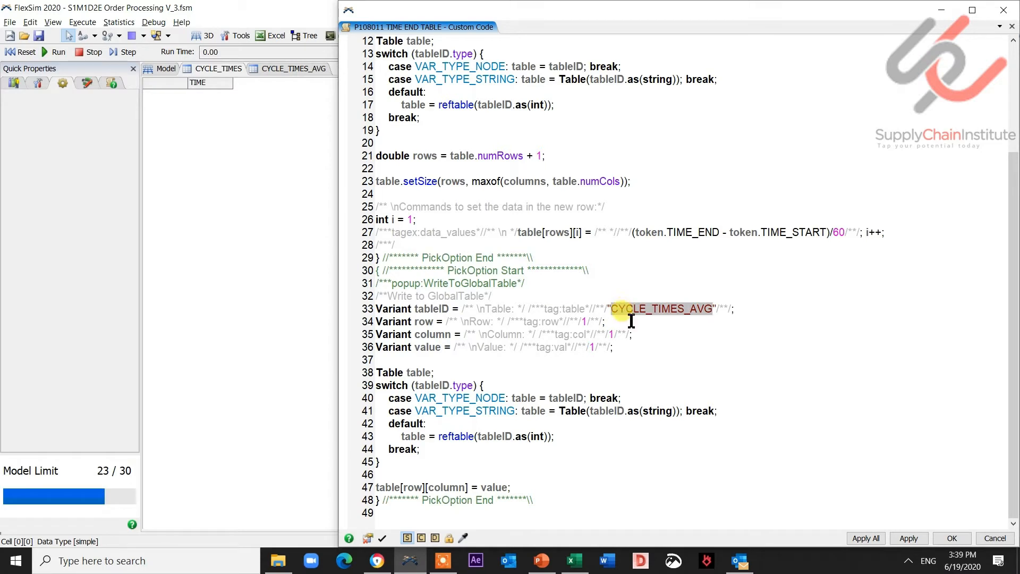
left_click(594, 349)
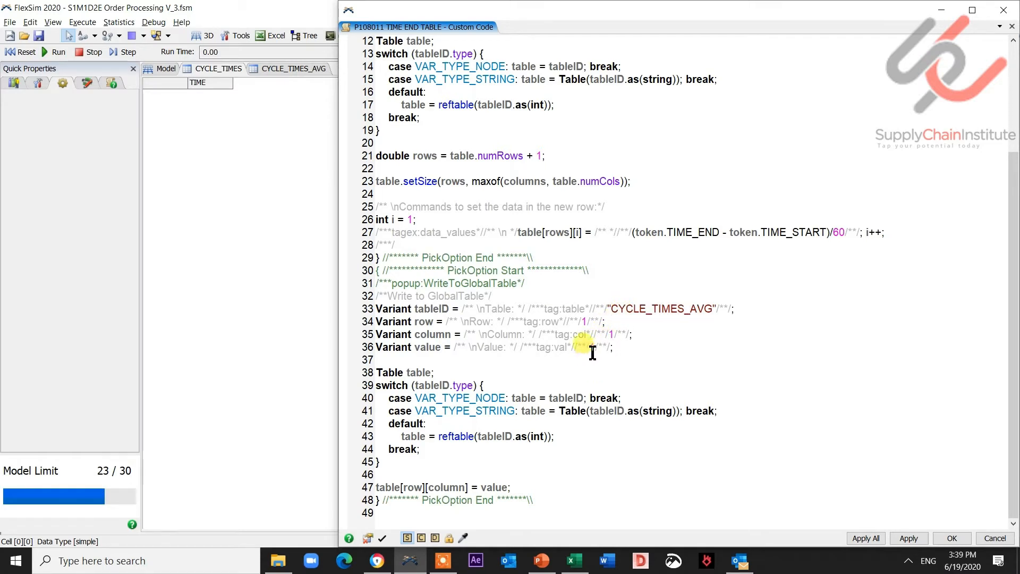
key("Right")
key("Return")
key("Return")
key("Return")
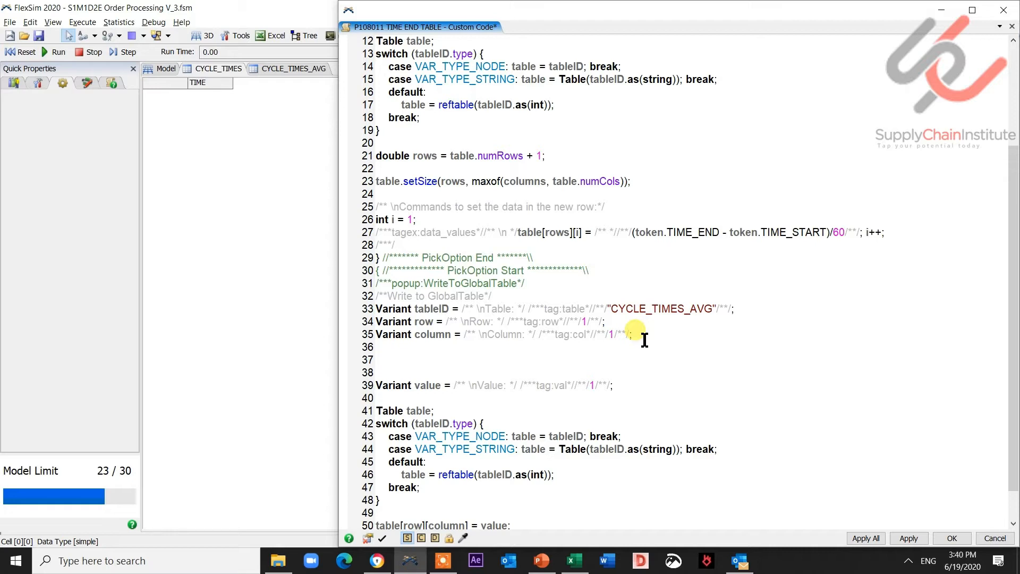
type("double STOCKAVG = getdatastat(STAT_MEAN, DINVENTORY.numCols, DINVENTORY[ROW][count]);")
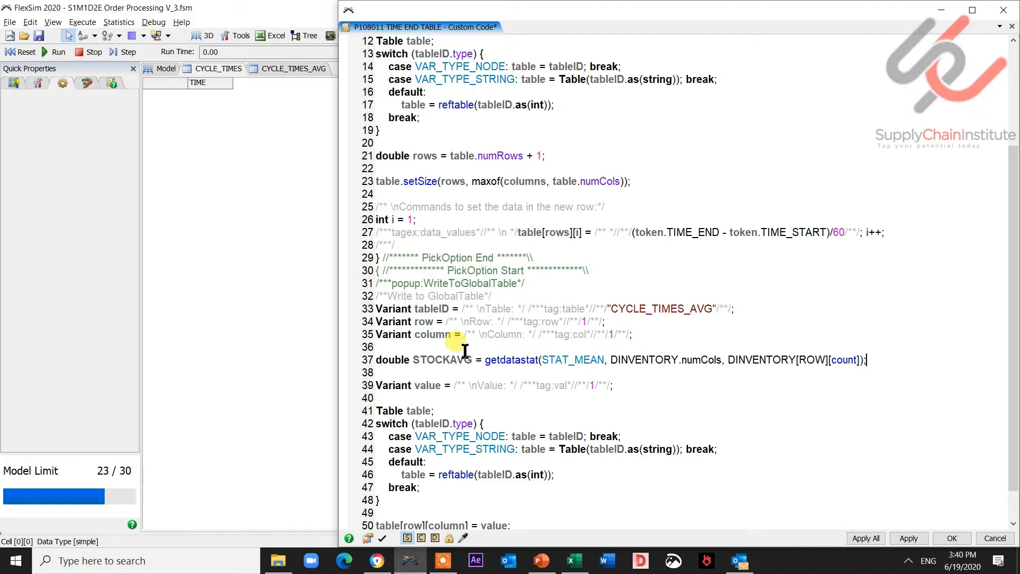
left_click(442, 348)
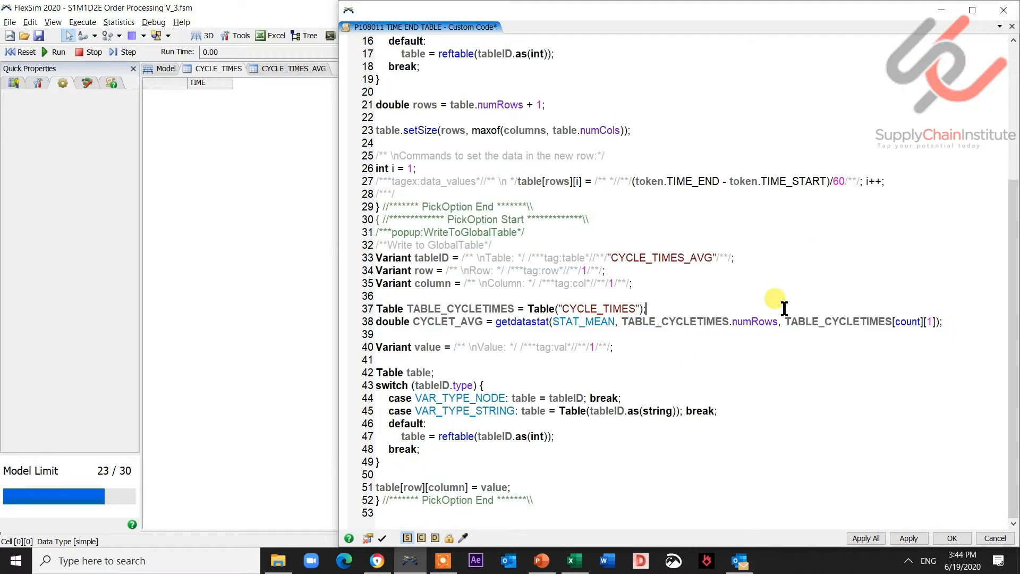
left_click(784, 308)
- Review the new Table and getdatastat declarations term by term in the code editor
double_click(425, 310)
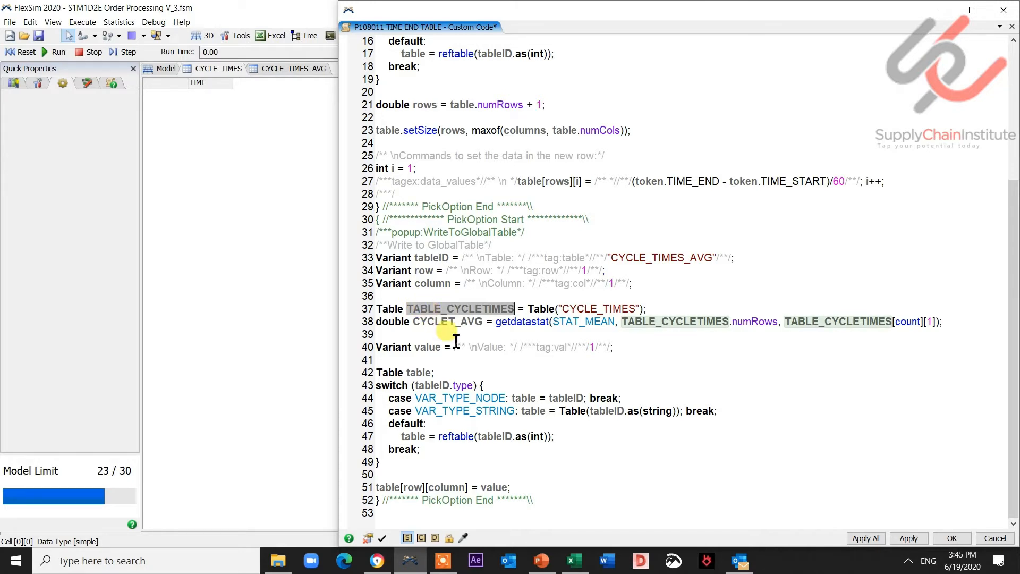
double_click(390, 309)
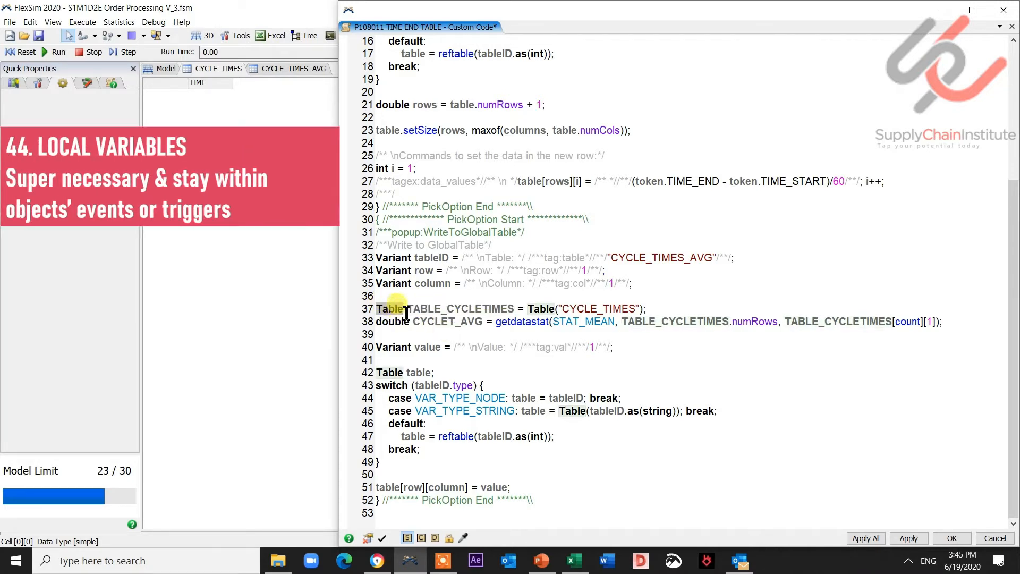
left_click(532, 309)
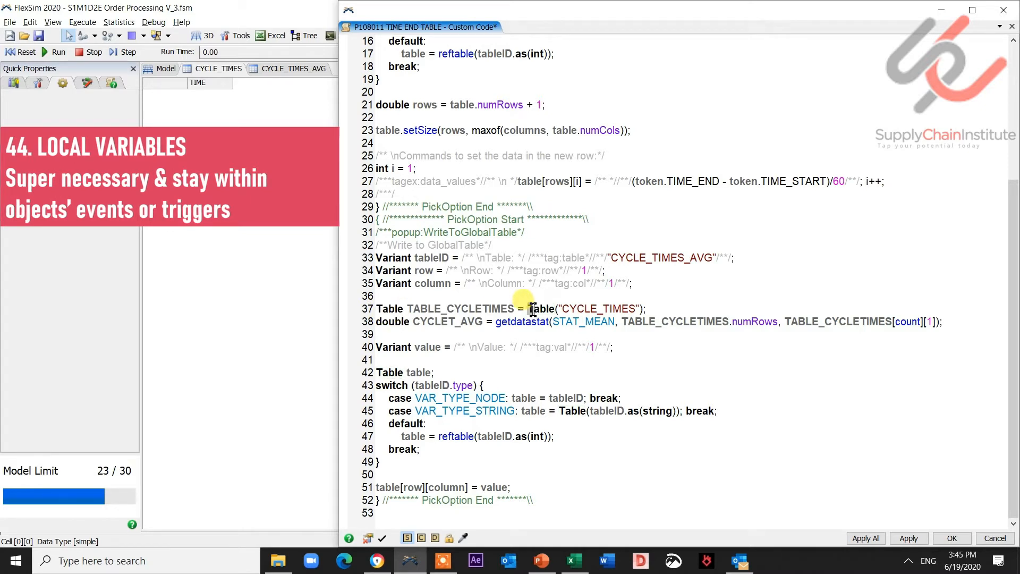
left_click_drag(532, 310, 644, 310)
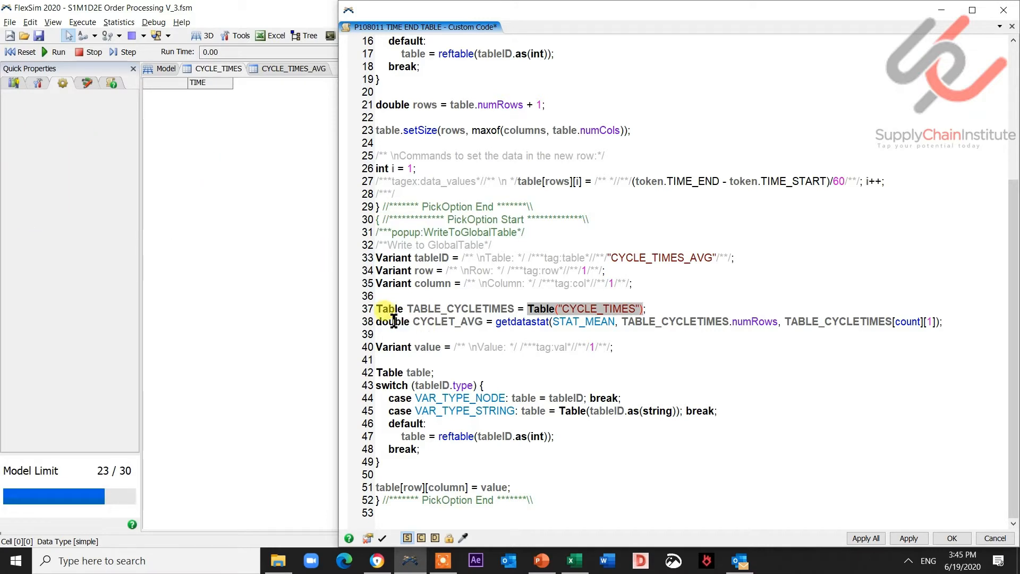
double_click(428, 322)
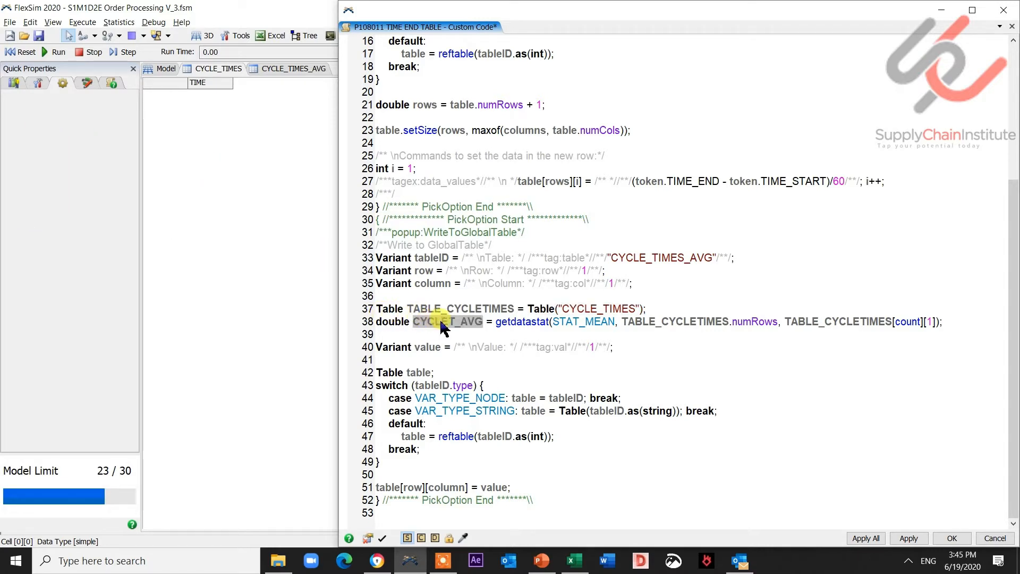
double_click(390, 322)
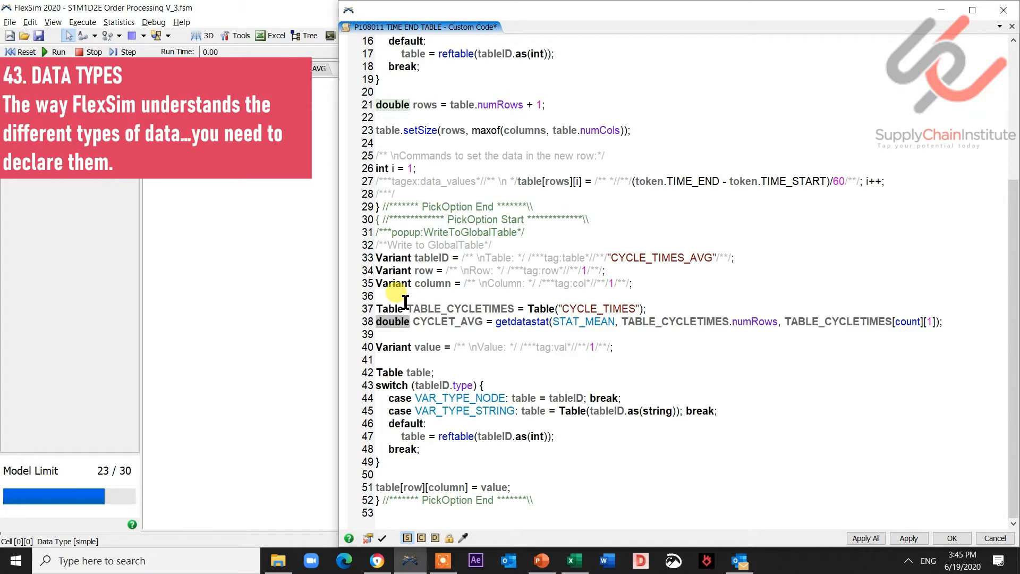
left_click(404, 301)
double_click(395, 310)
double_click(397, 322)
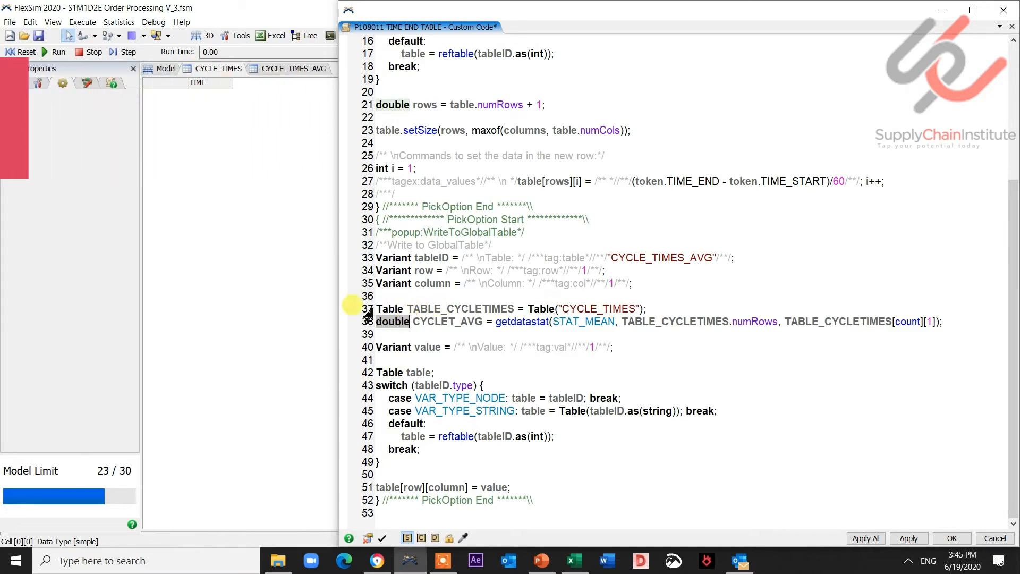
double_click(512, 322)
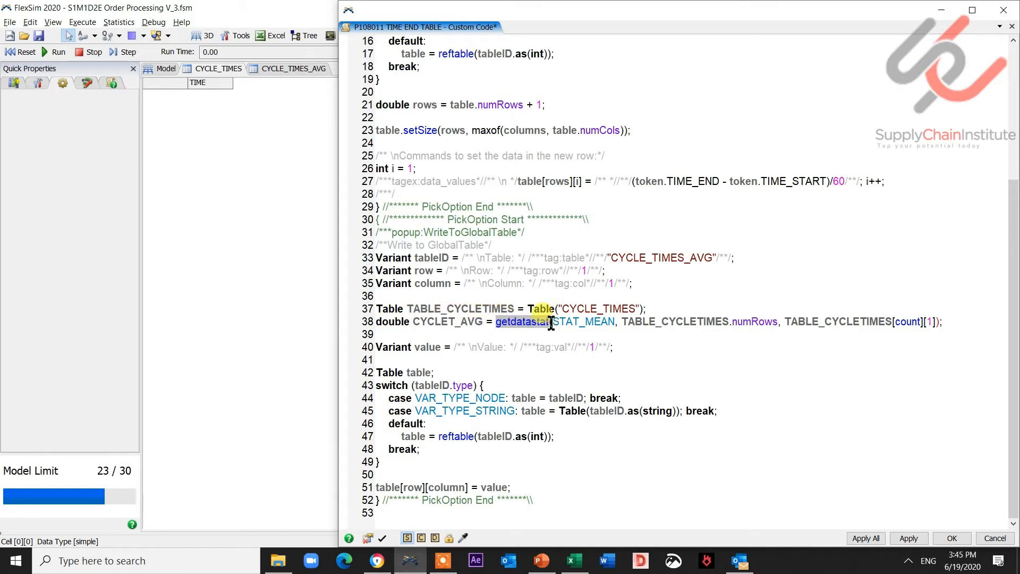
double_click(596, 322)
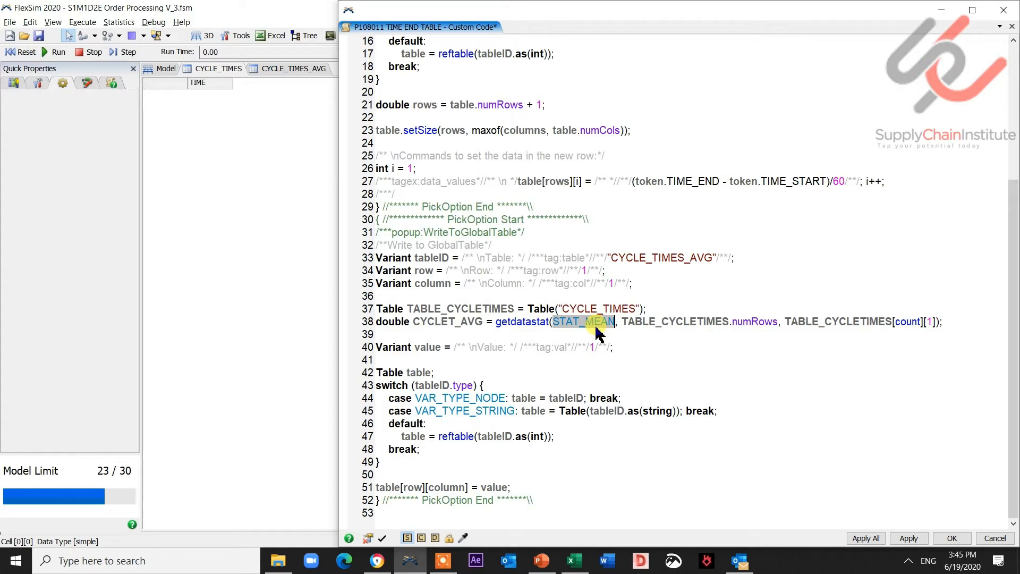
double_click(678, 324)
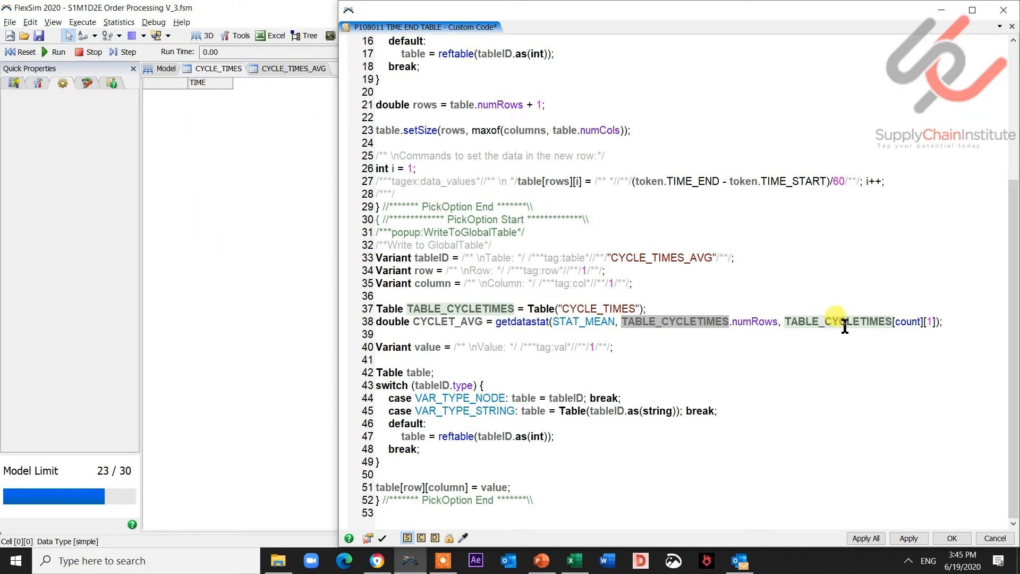
- Replace the Write to Global Table value with the CYCLET_AVG variable, then apply and close the code editor
double_click(899, 323)
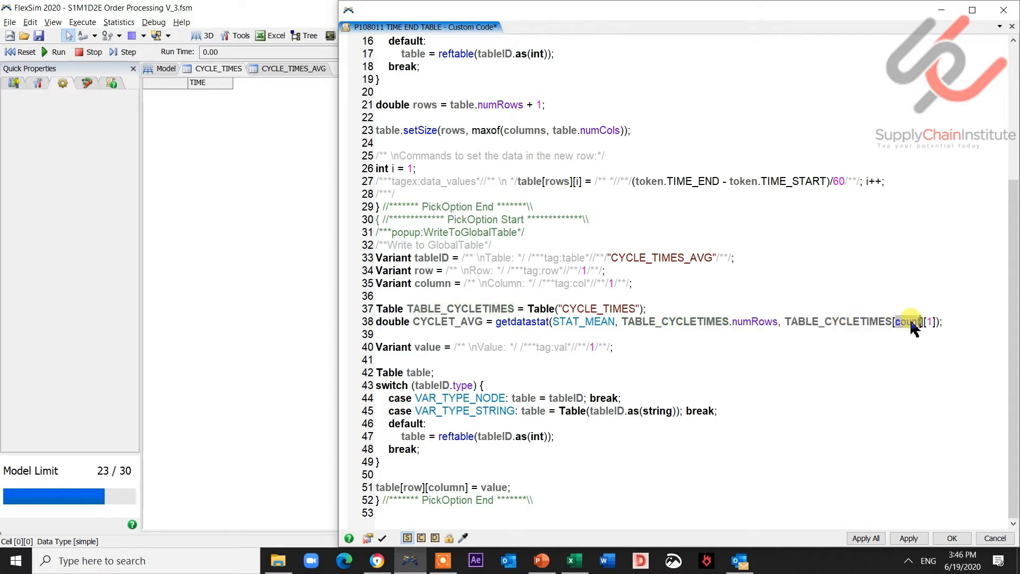
double_click(929, 322)
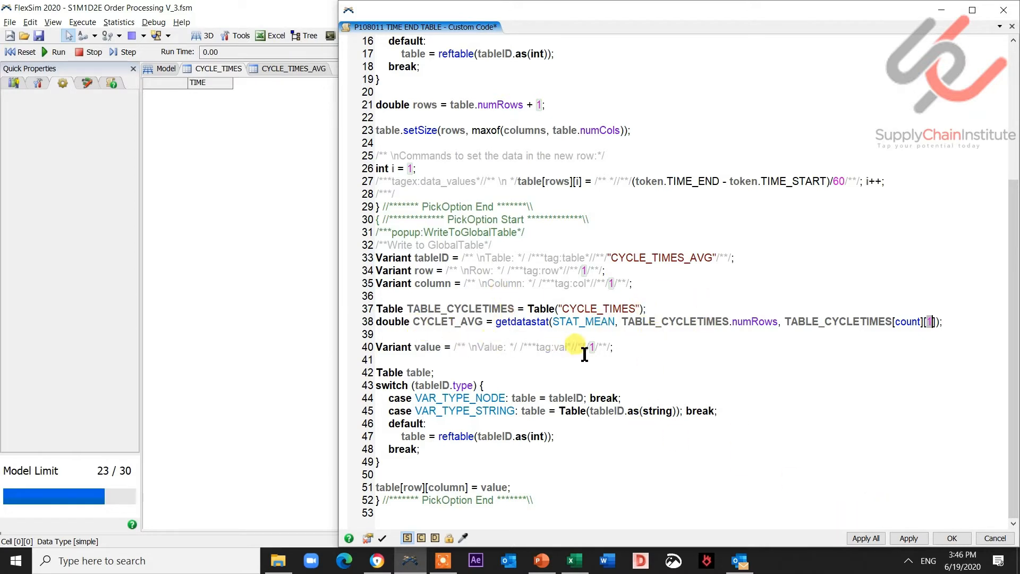
key("Left")
double_click(435, 323)
key("ctrl+c")
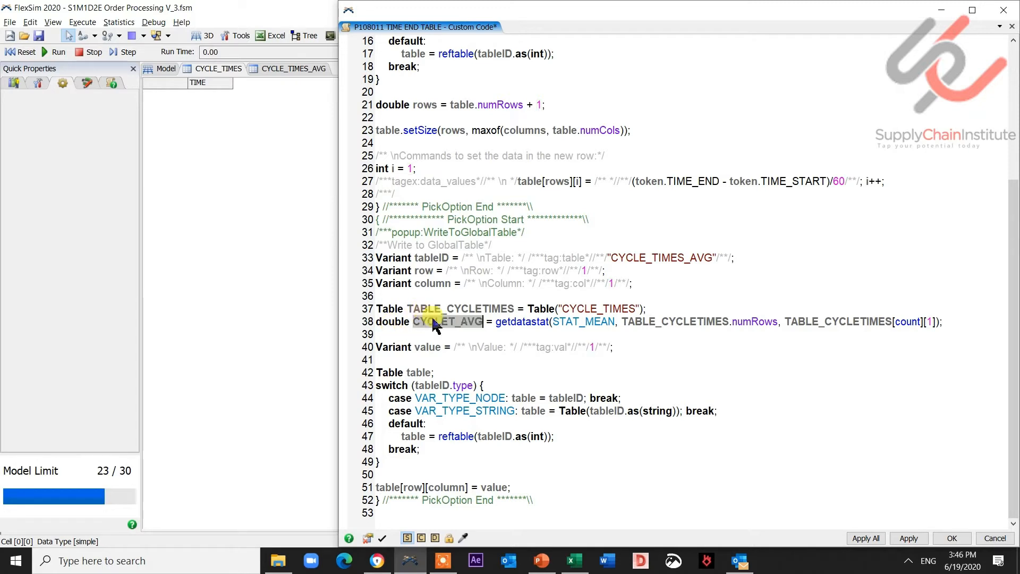
left_click(594, 347)
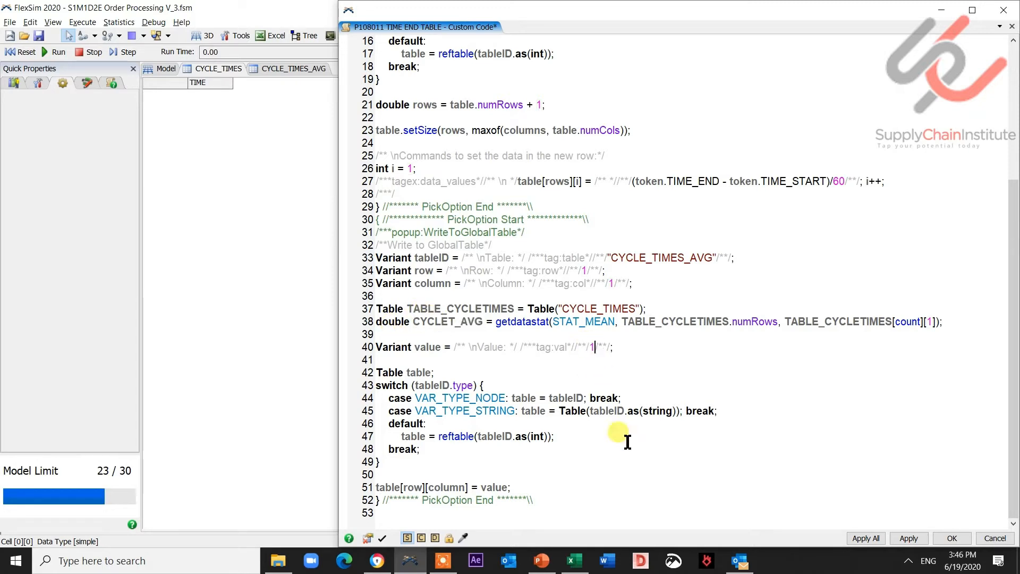
key("BackSpace")
key("ctrl+v")
left_click(911, 538)
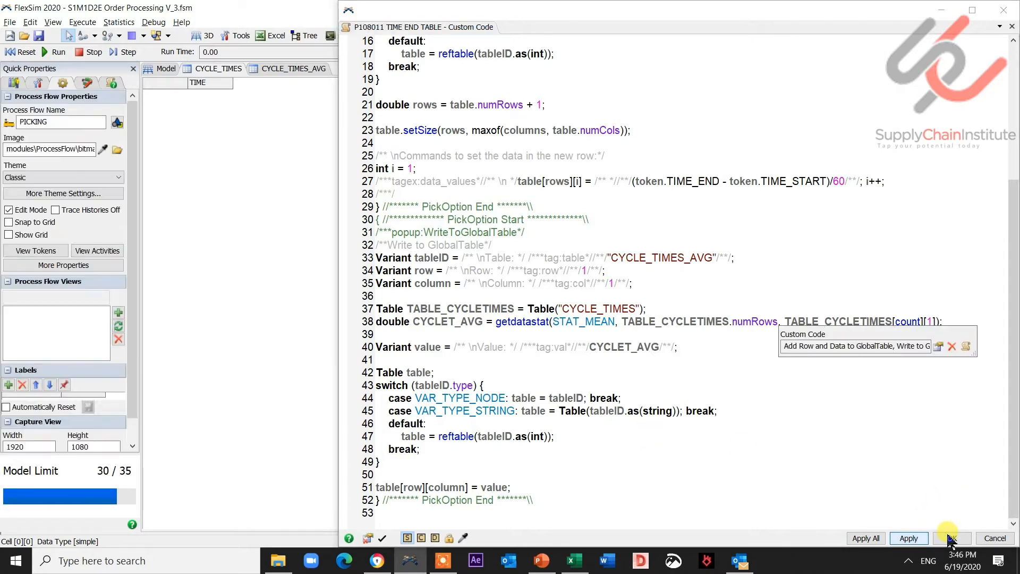
left_click(951, 538)
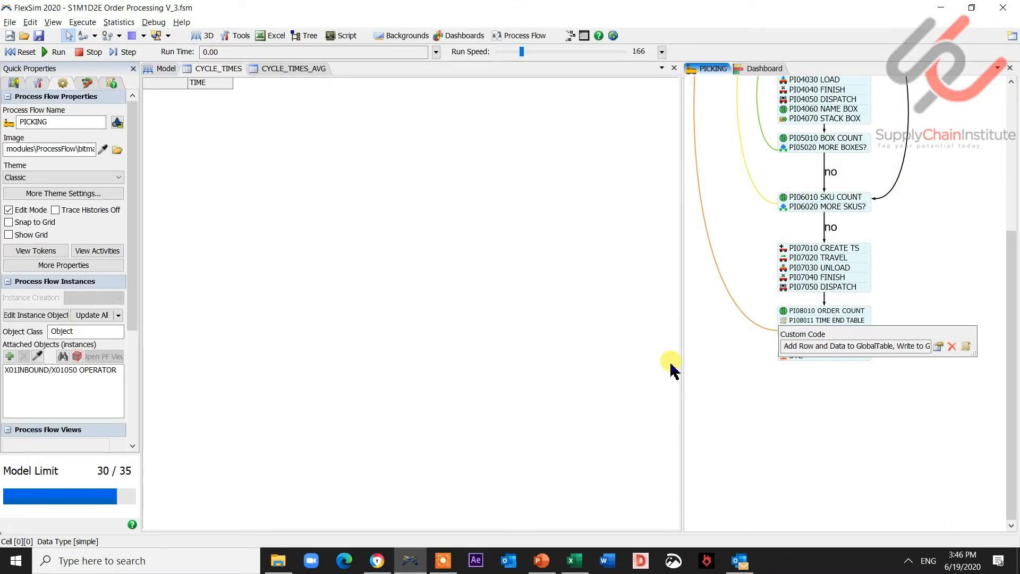
- Reset and run the model, then inspect the CYCLE_TIMES_AVG table and the dashboard histogram
left_click(242, 176)
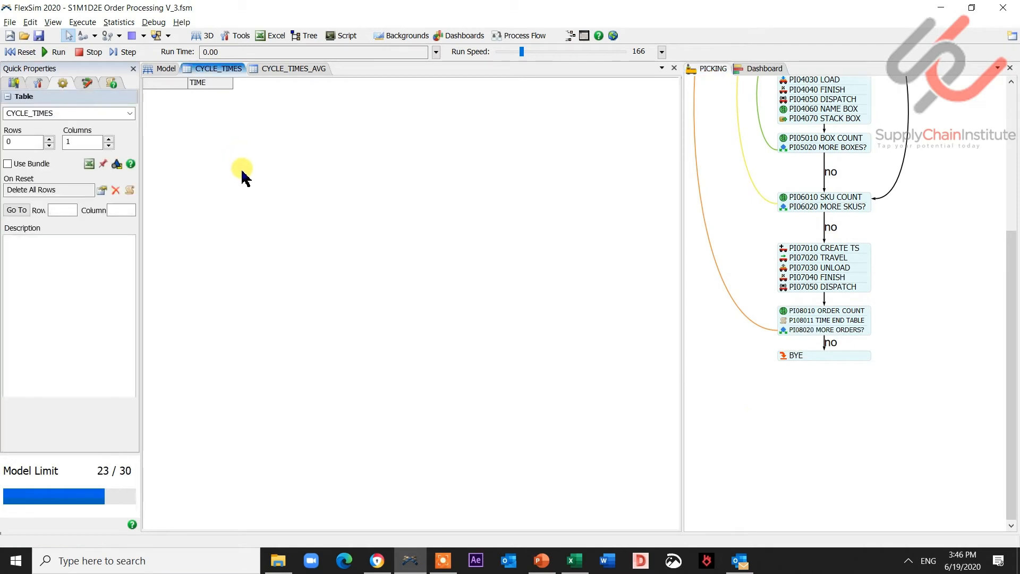
left_click(271, 72)
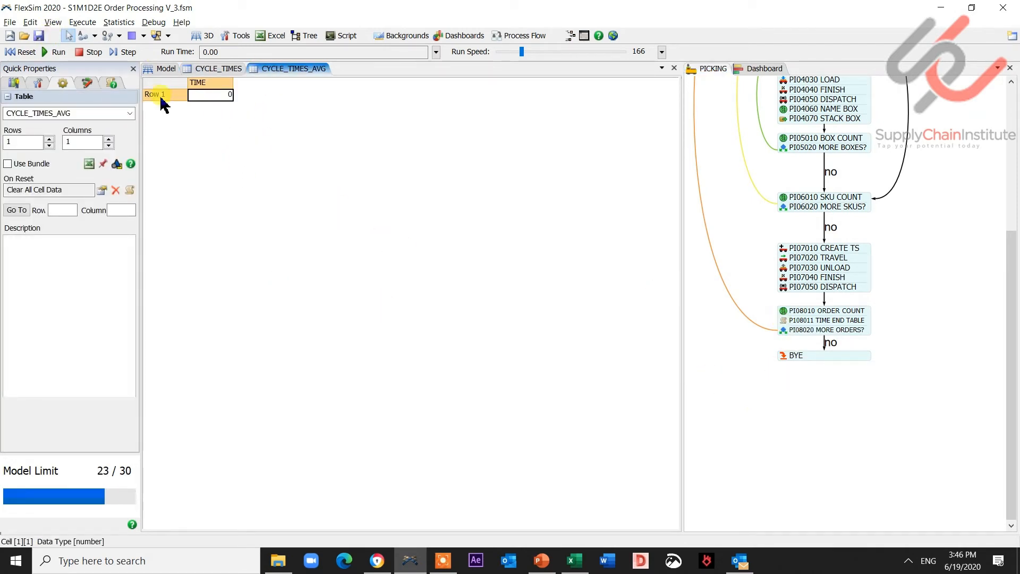
left_click(20, 52)
left_click(56, 53)
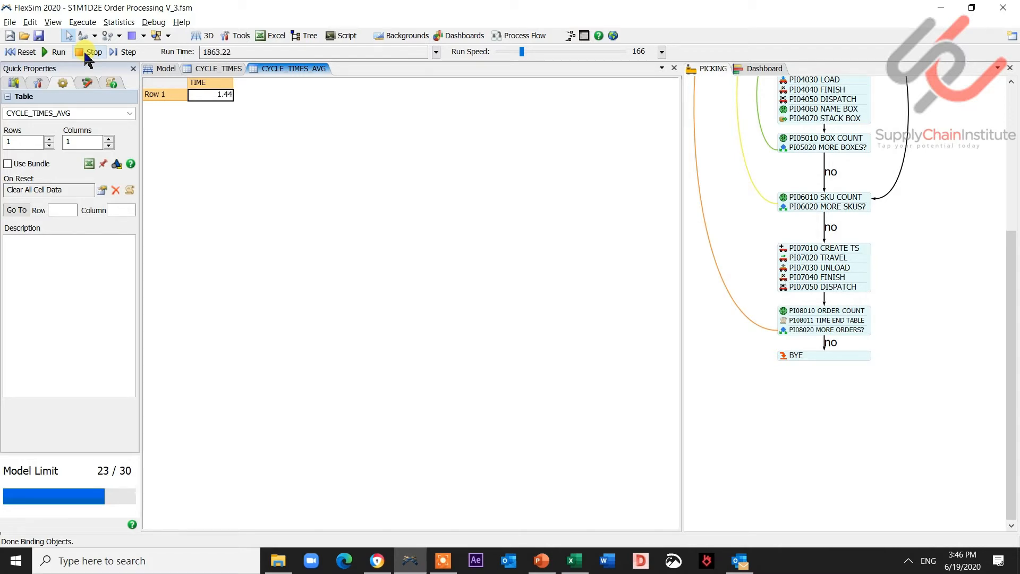
left_click(371, 172)
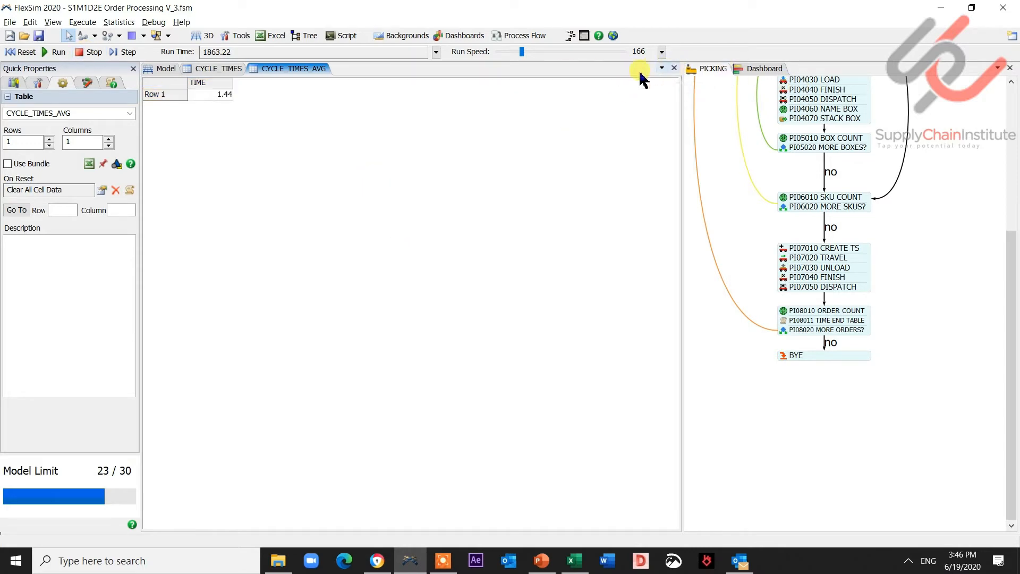
left_click(226, 94)
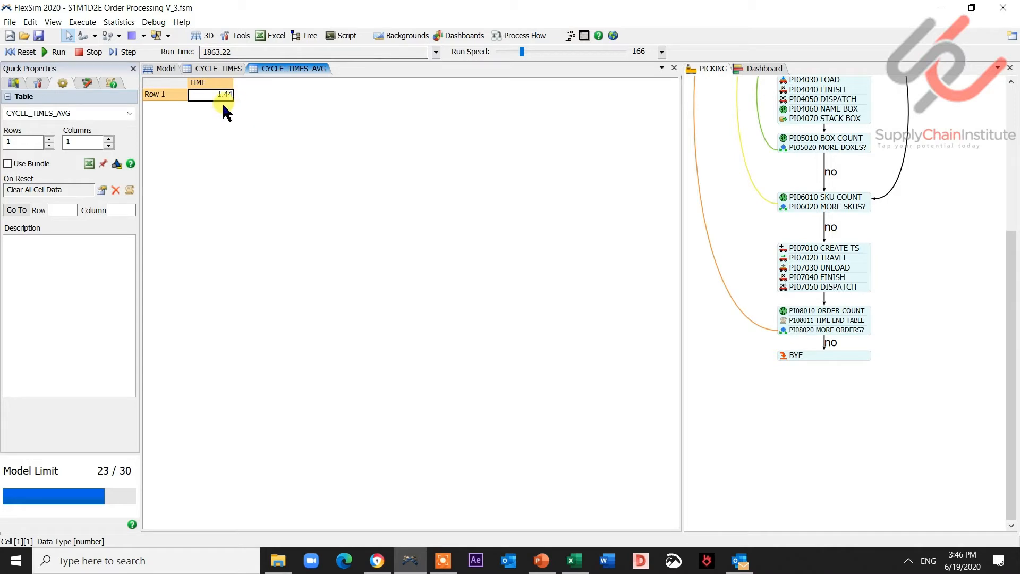
left_click(755, 70)
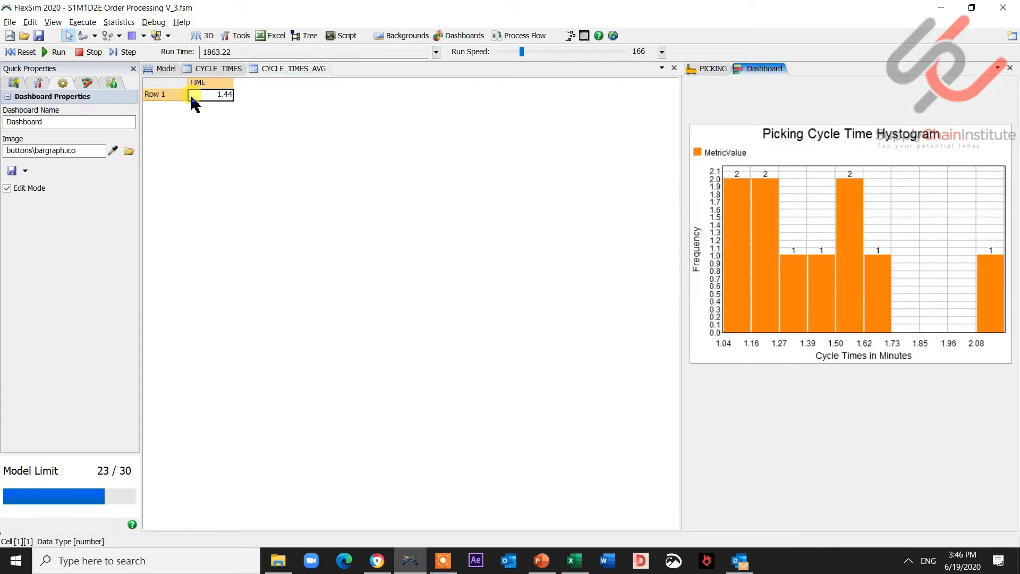
- Pin the CYCLE_TIMES_AVG table to the dashboard as a Table of Values and move it above the histogram
left_click(209, 94)
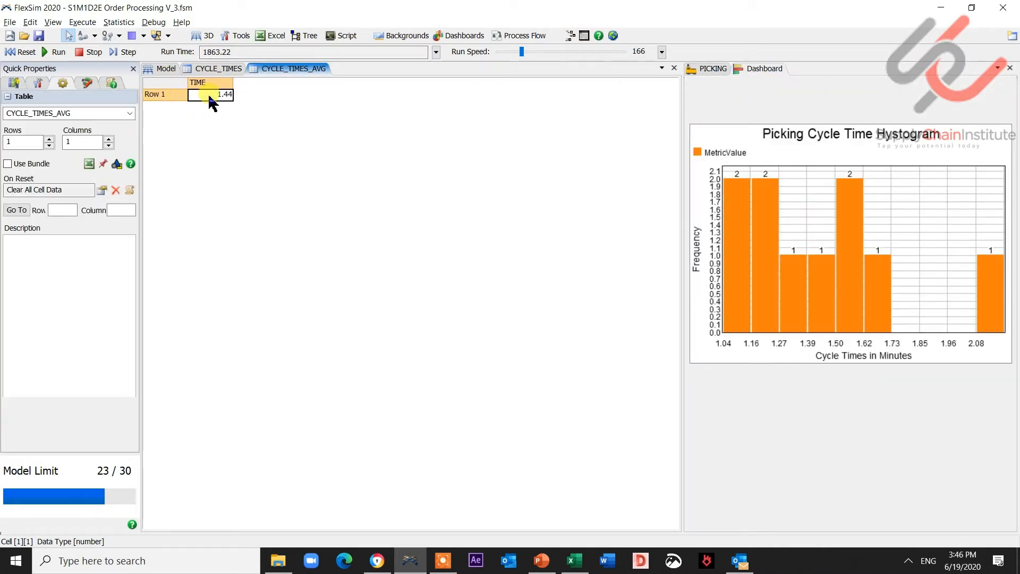
left_click(103, 165)
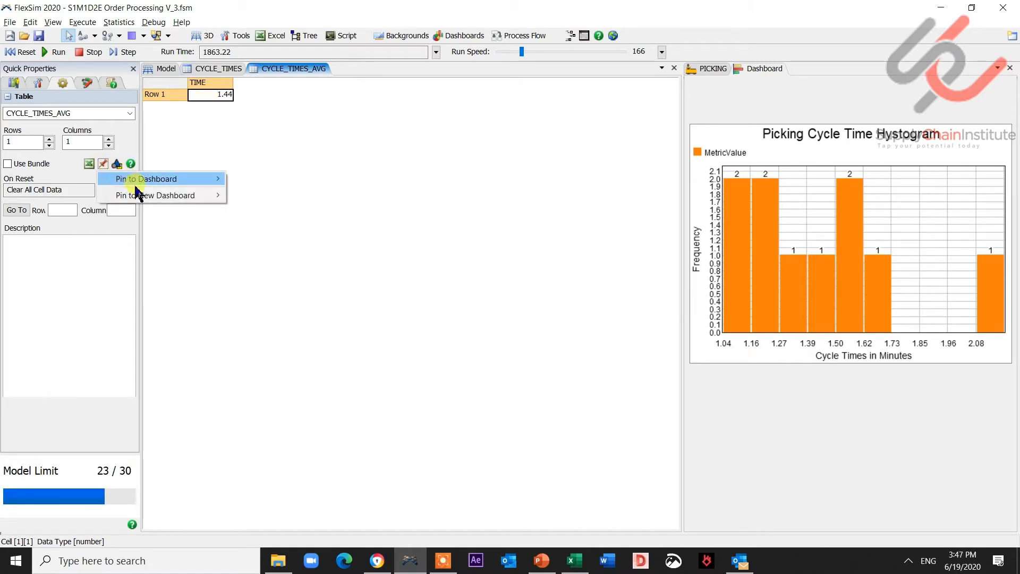
mouse_move(156, 199)
mouse_move(207, 180)
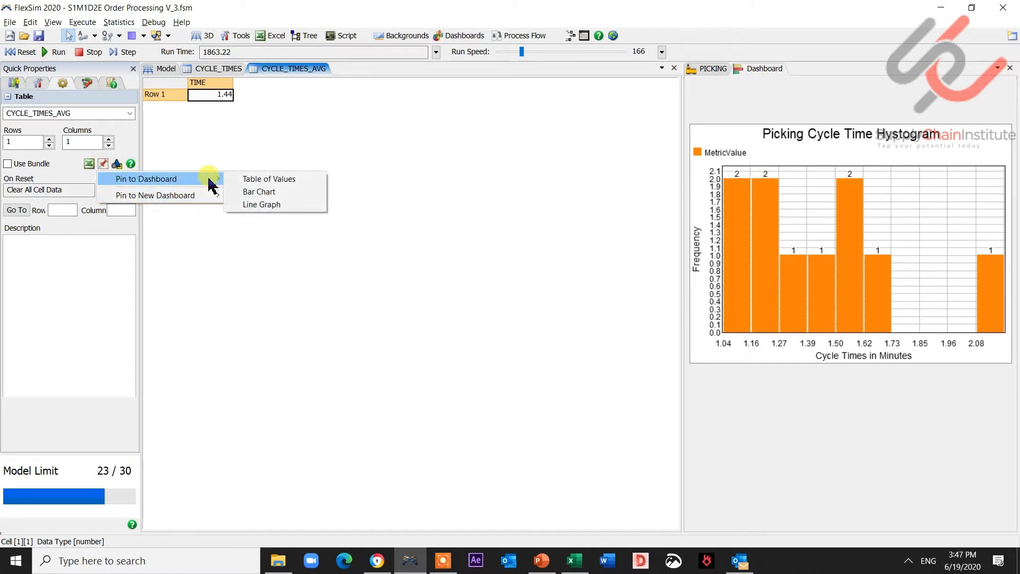
left_click(247, 179)
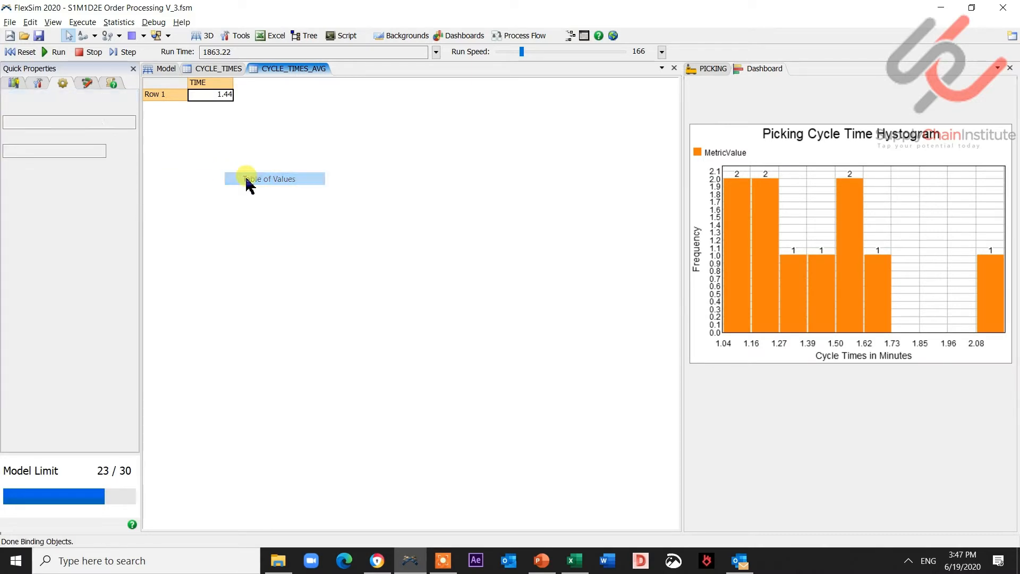
left_click_drag(879, 279, 867, 129)
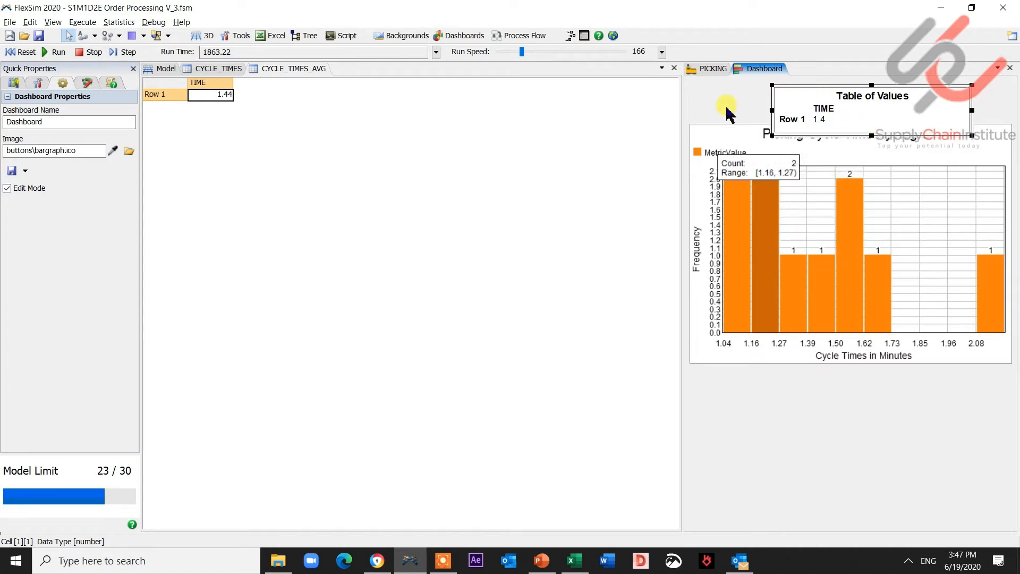
- Move the histogram down and stretch the Table of Values widget across the full dashboard width
left_click(717, 129)
left_click_drag(719, 127, 719, 143)
left_click(774, 103)
left_click(775, 103)
left_click_drag(776, 98, 694, 98)
left_click_drag(889, 109, 1013, 110)
left_click(849, 110)
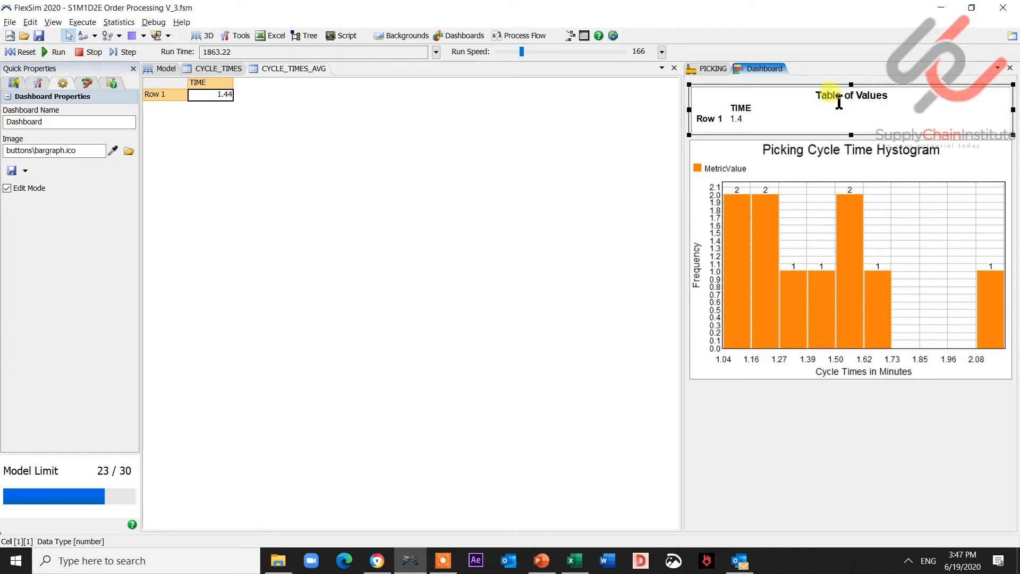
- Rename the Table of Values widget to Picking Summary in its chart properties
double_click(838, 97)
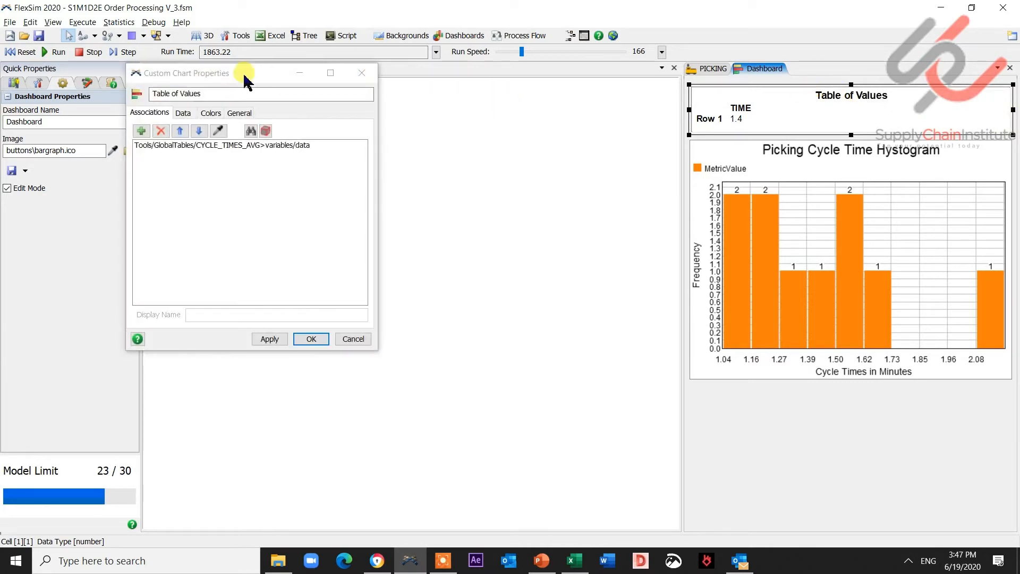
left_click_drag(213, 92, 117, 89)
type("Summary")
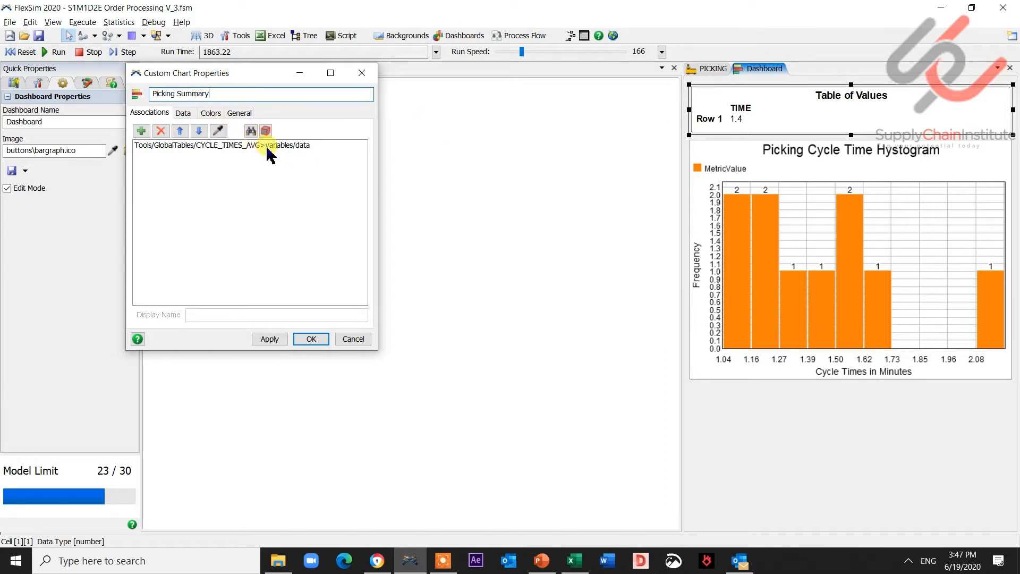
left_click(308, 339)
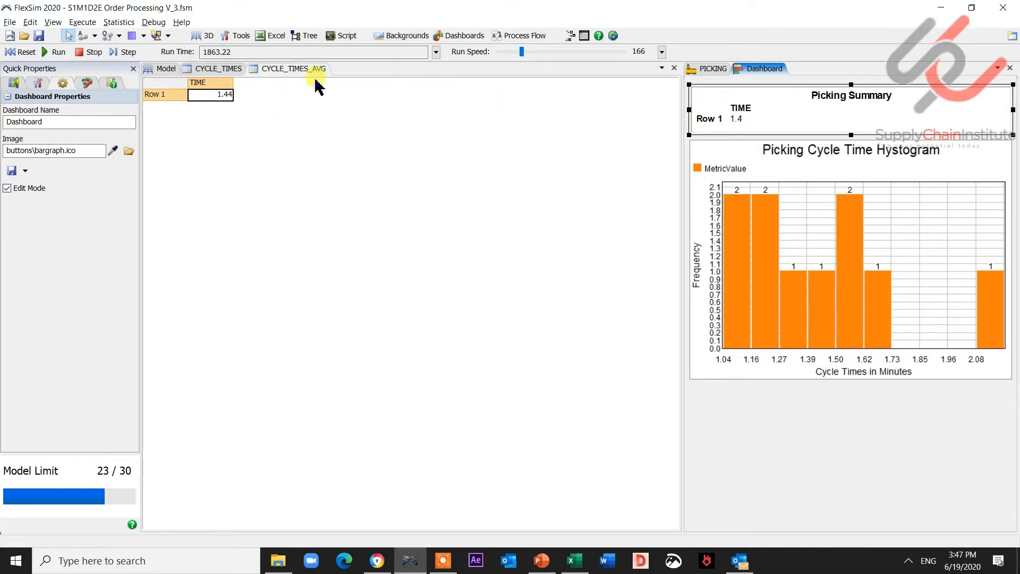
- Rename row 1 of CYCLE_TIMES_AVG to Averga Cycle Time and widen its header column
left_click(198, 96)
type("Cyc")
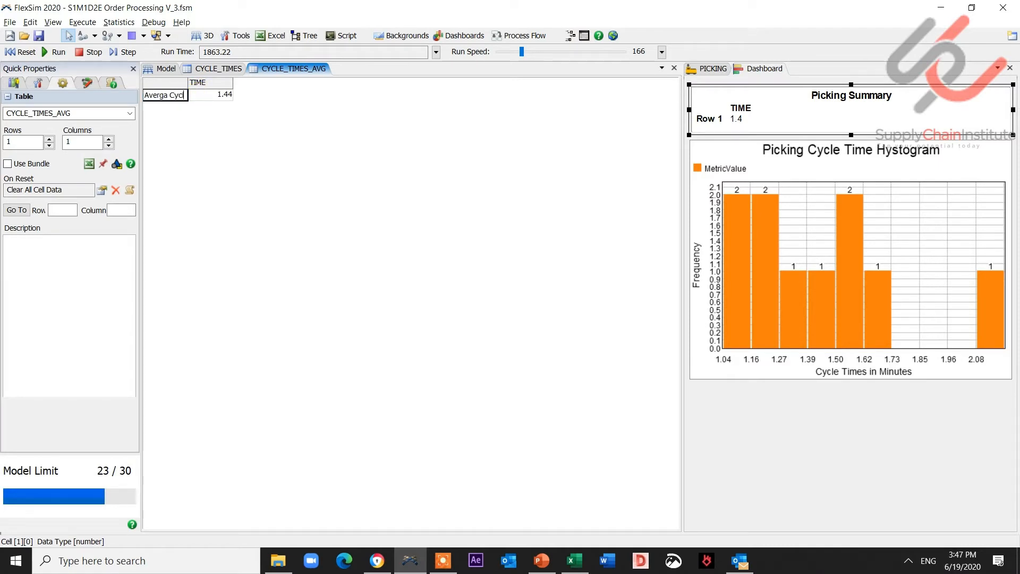
type("ime")
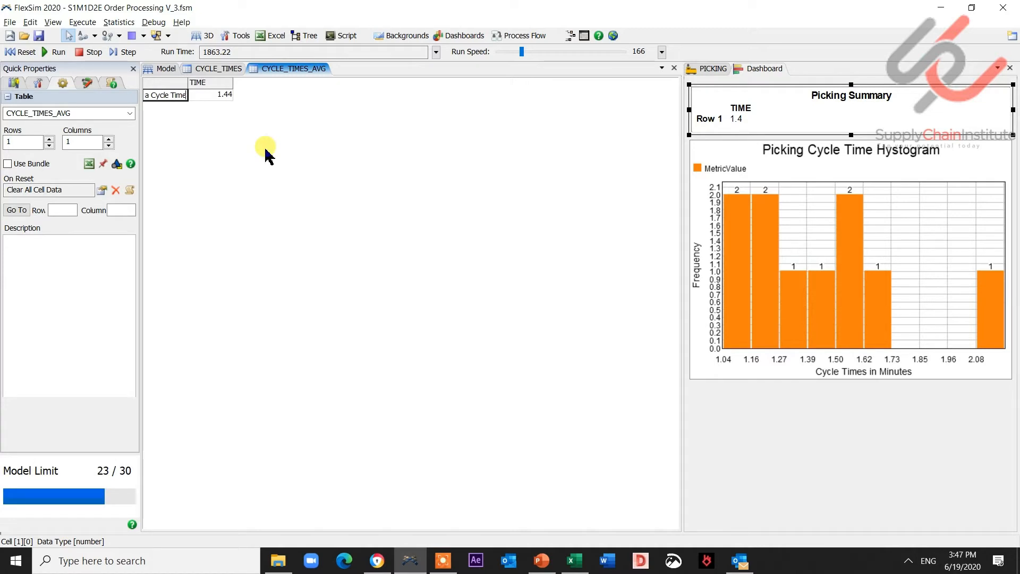
left_click(466, 226)
left_click_drag(186, 86, 208, 80)
- Reopen the Picking Summary chart properties and apply them to refresh its row label
left_click(779, 103)
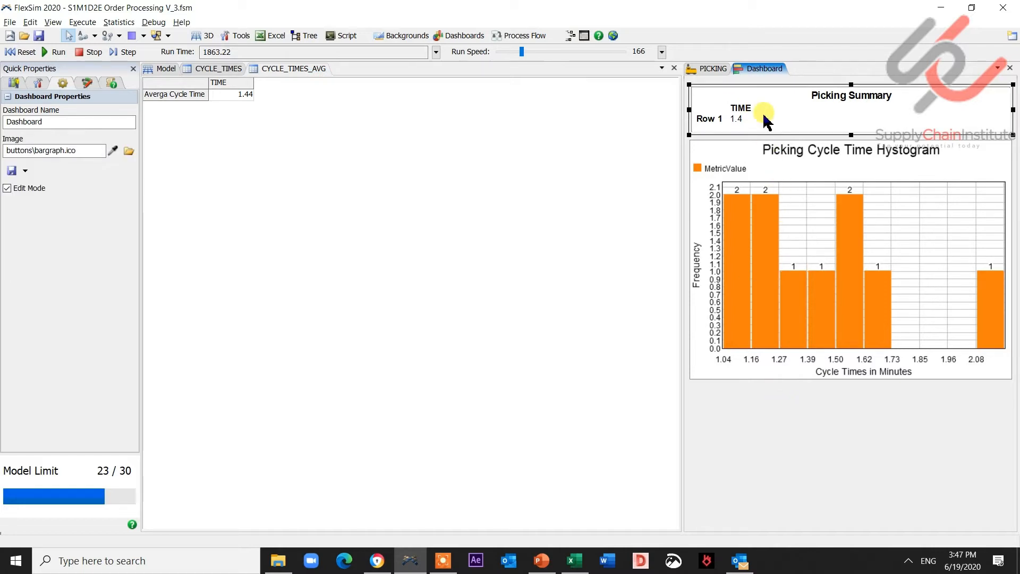
double_click(765, 120)
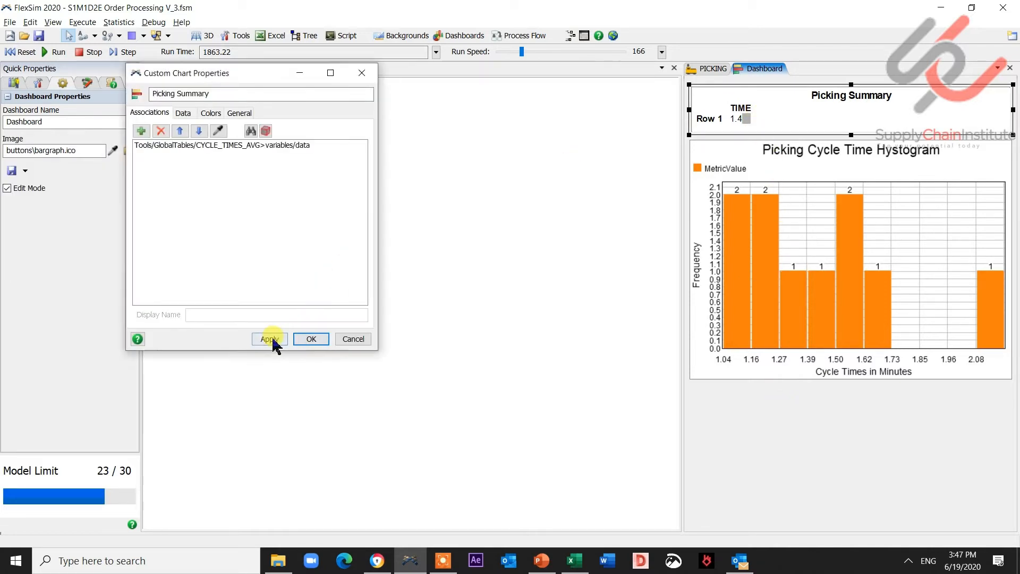
left_click(273, 343)
left_click(300, 339)
double_click(816, 119)
left_click(371, 73)
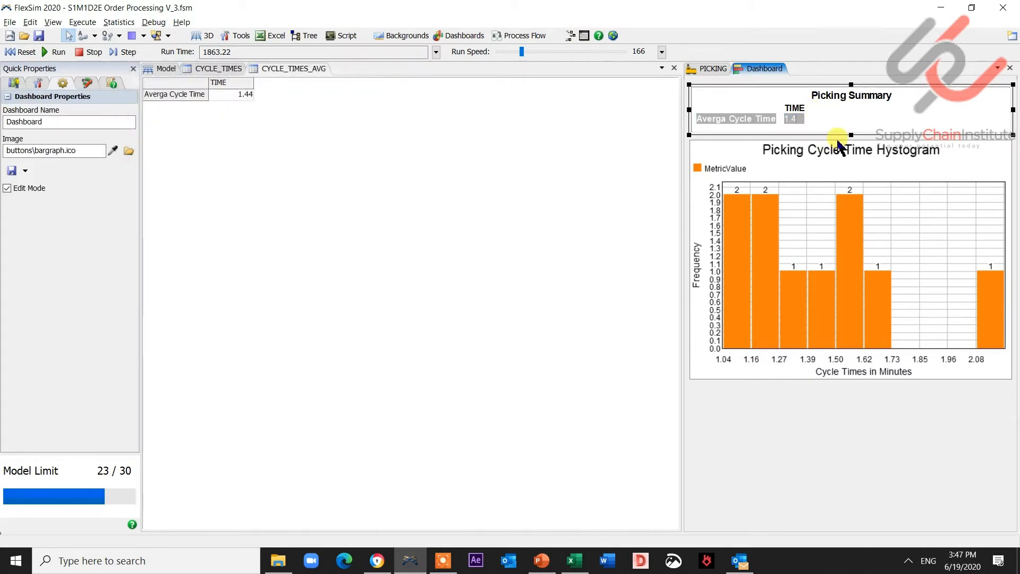
left_click(837, 125)
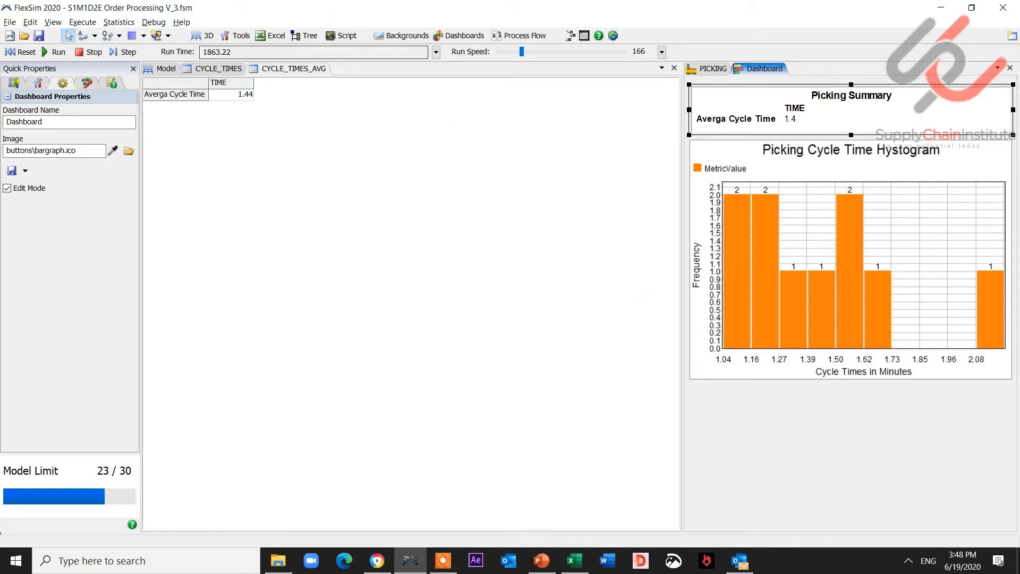
- Reset and run the model, then reset it again
left_click(23, 53)
left_click(56, 51)
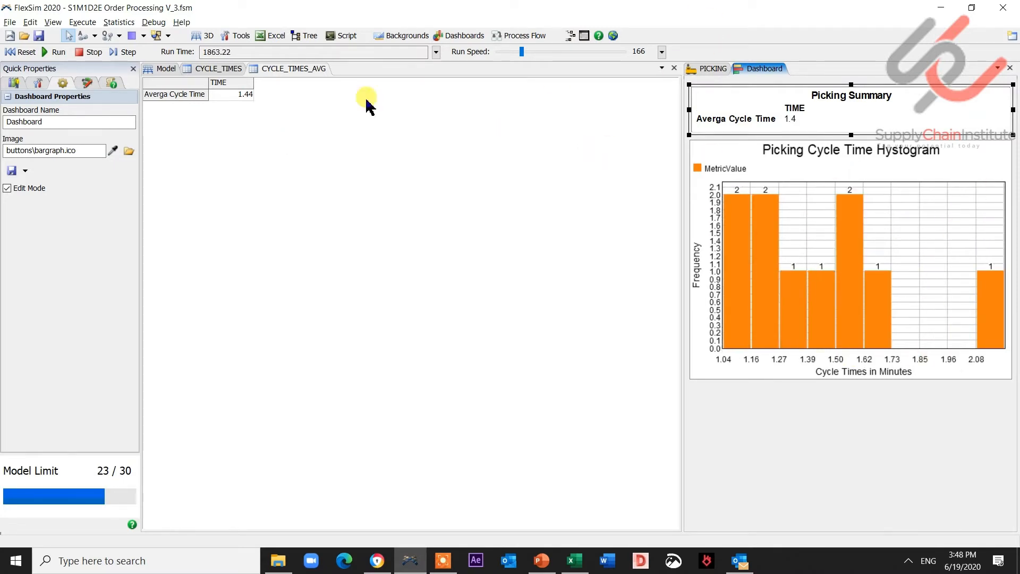
left_click(21, 52)
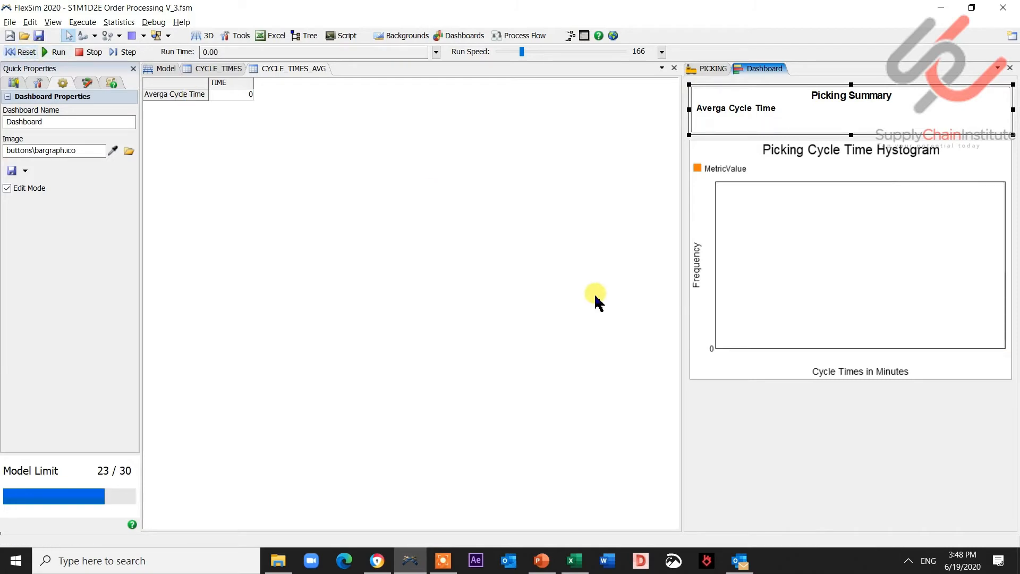
- Move the histogram lower and enlarge the Picking Summary widget downward
left_click(786, 237)
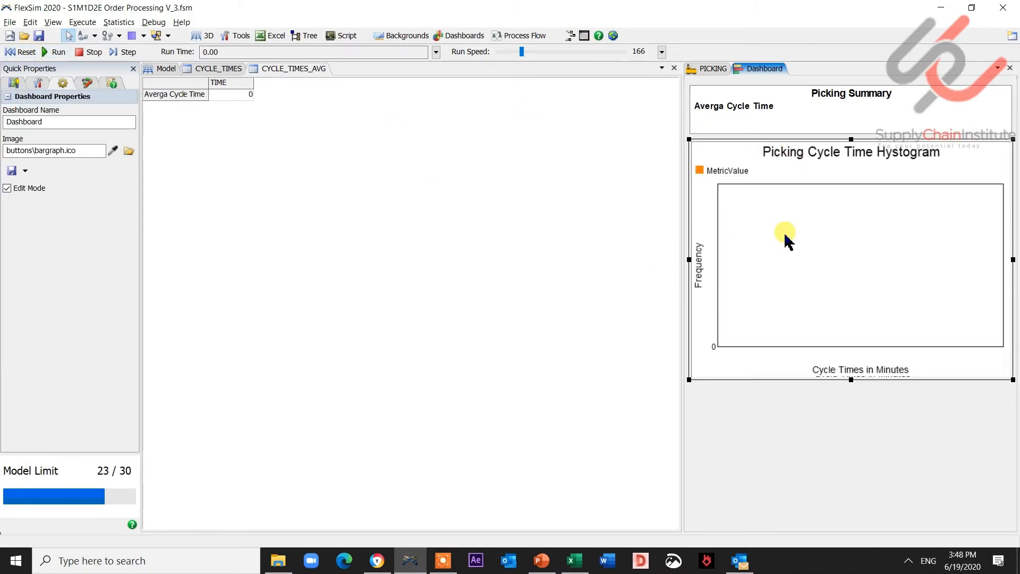
left_click_drag(713, 142, 713, 170)
left_click(771, 124)
left_click_drag(852, 135, 852, 169)
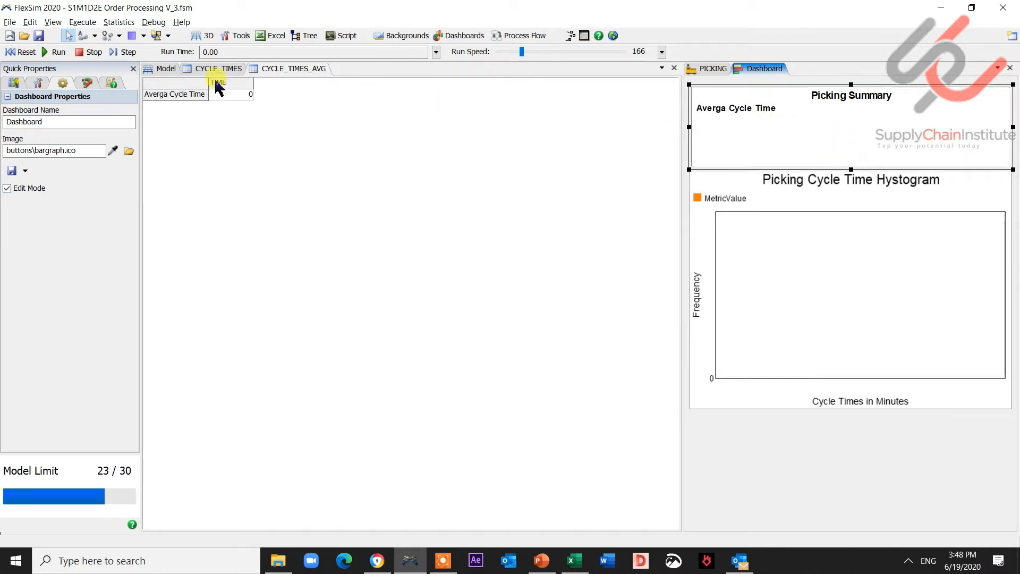
- Add a Custom Code activity to the PICKING flow between PI04050 DISPATCH and PI04060 NAME BOX
left_click(175, 77)
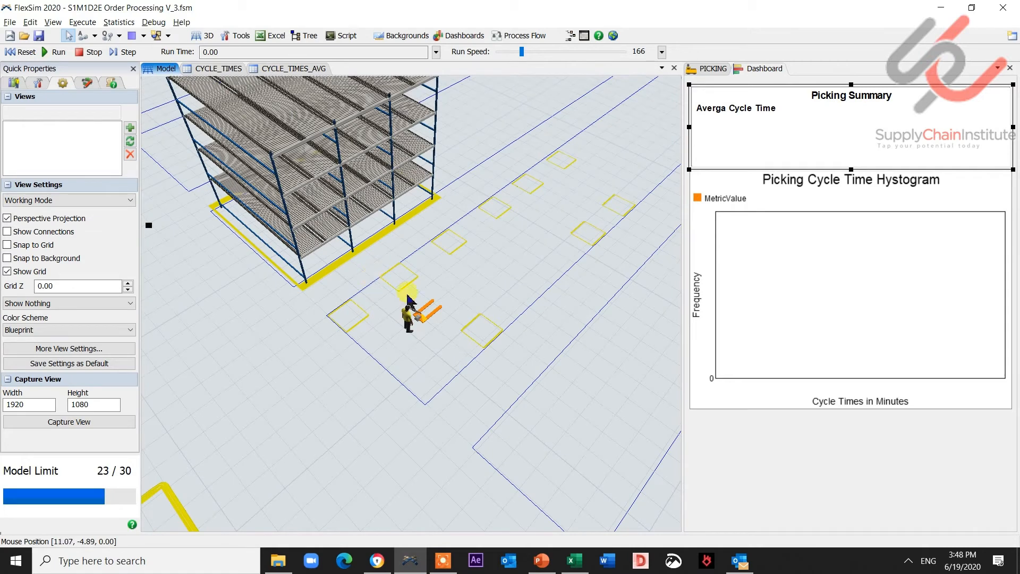
left_click(68, 189)
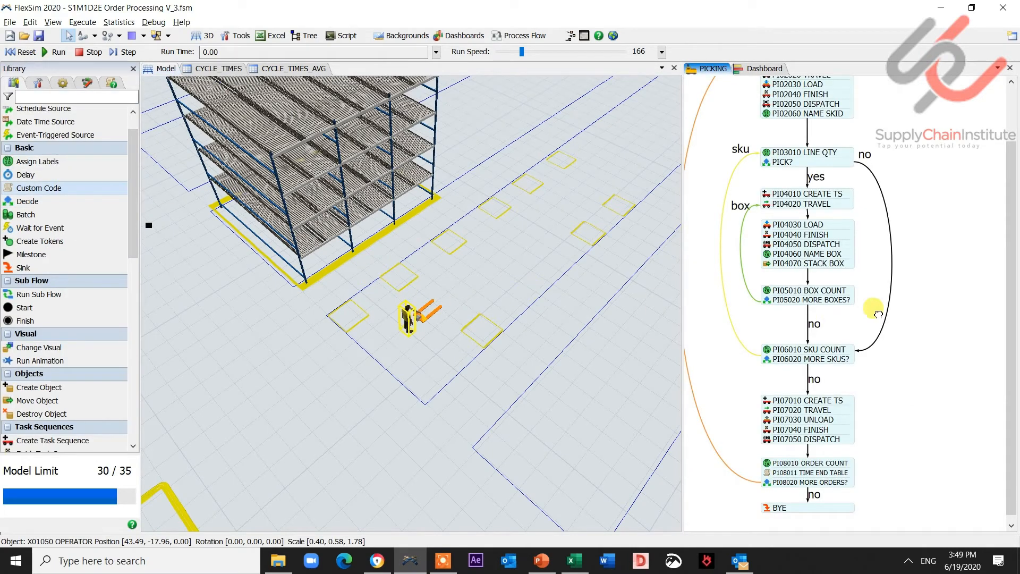
left_click(916, 280)
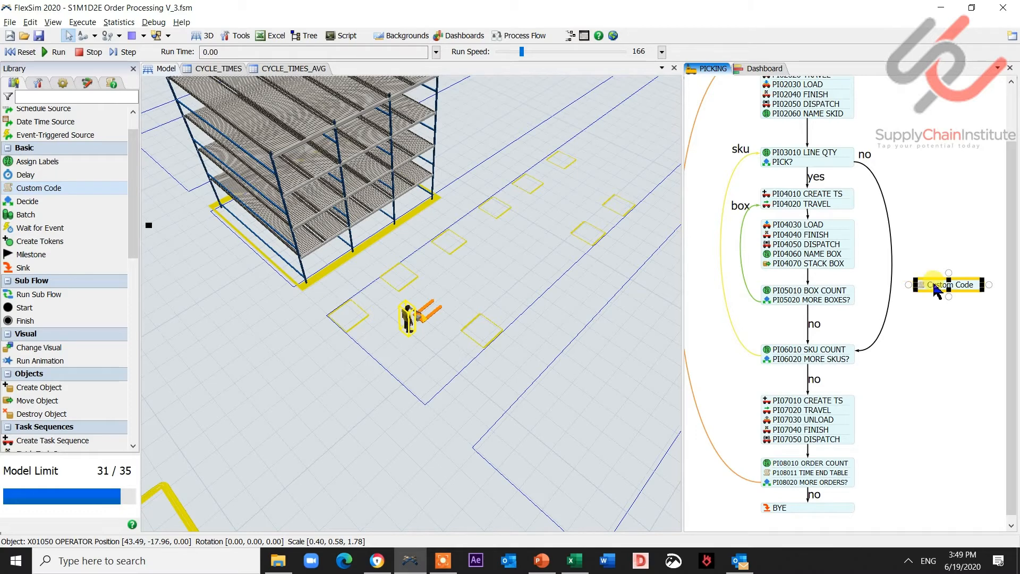
left_click_drag(935, 289, 782, 255)
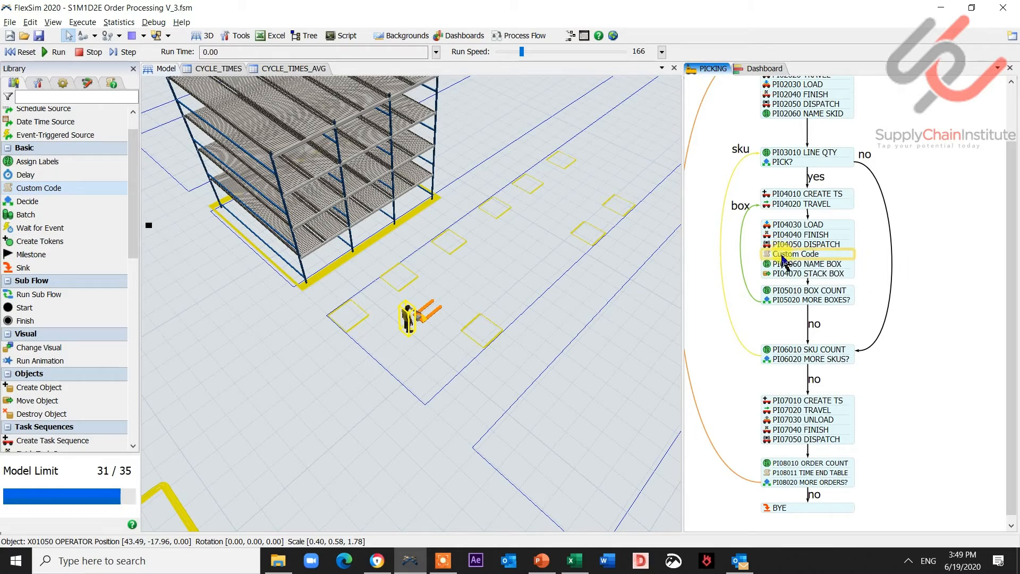
- Rename the new Custom Code activity to P104051 KPI TABLE BOX and open its custom code settings
left_click(778, 255)
double_click(787, 255)
key("BackSpace")
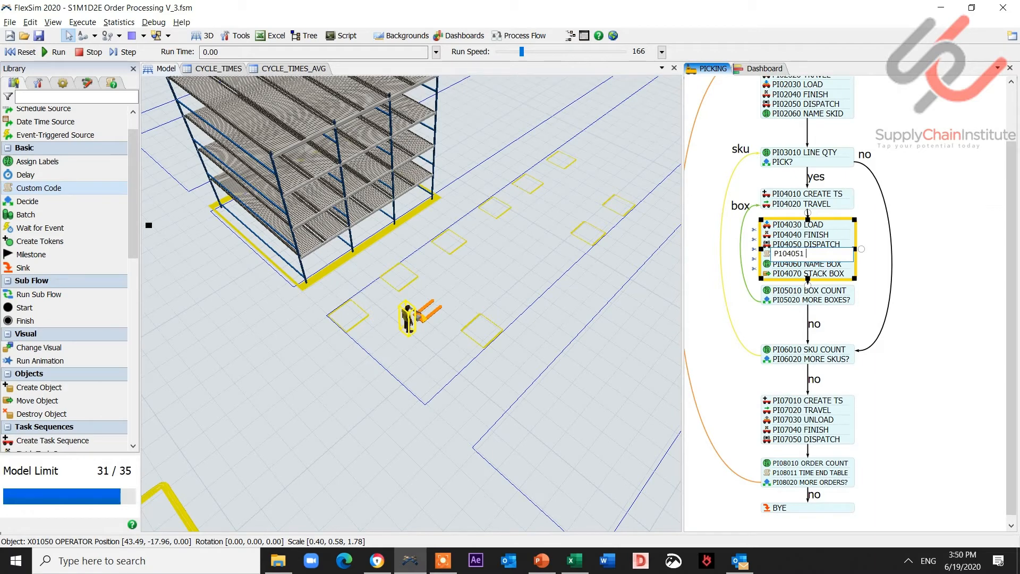
type("P104051 KPI TABLE BOX")
left_click(919, 271)
left_click(769, 256)
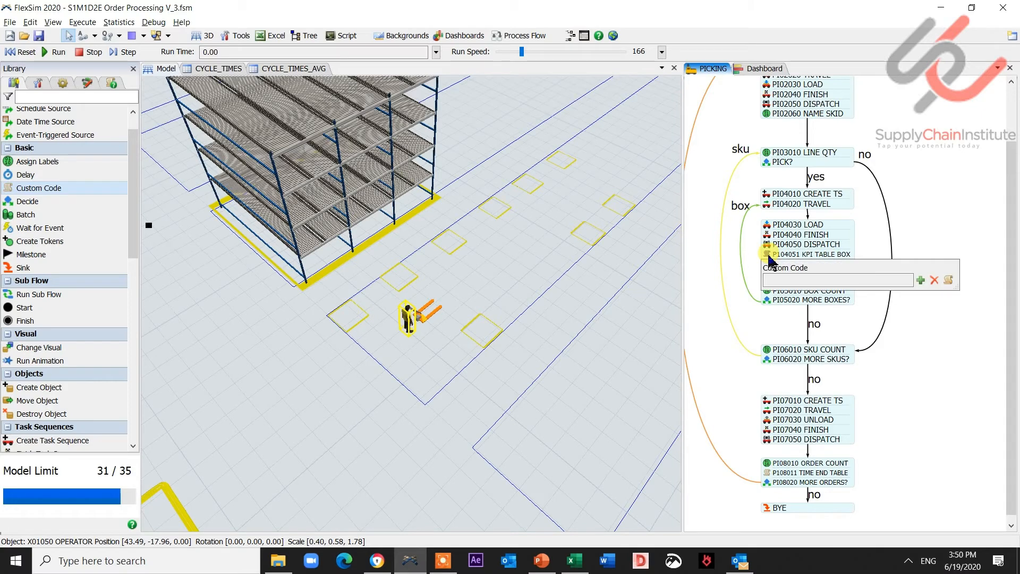
- Rename the CYCLE_TIMES_AVG global table to KPIS
left_click(272, 71)
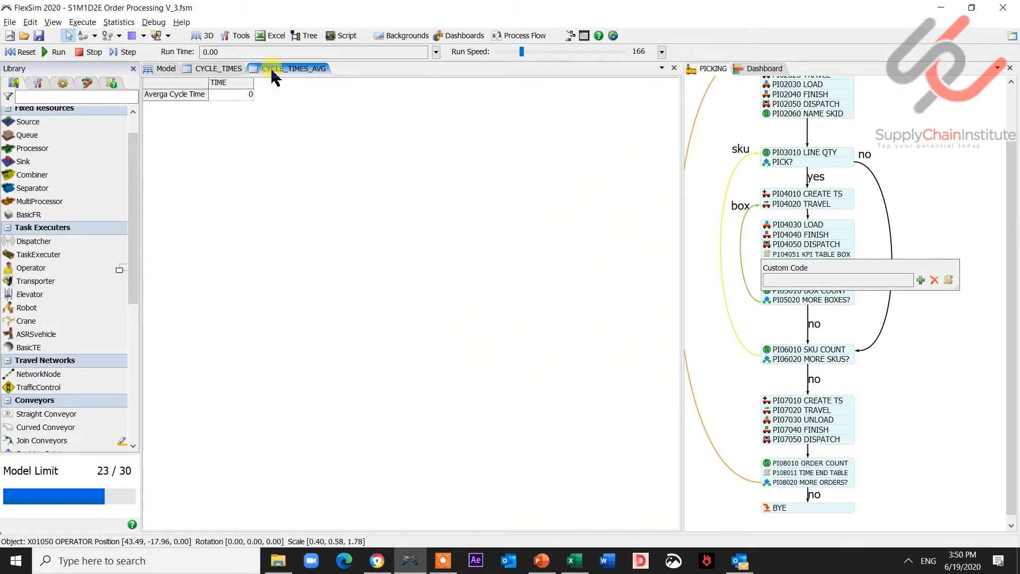
left_click(62, 83)
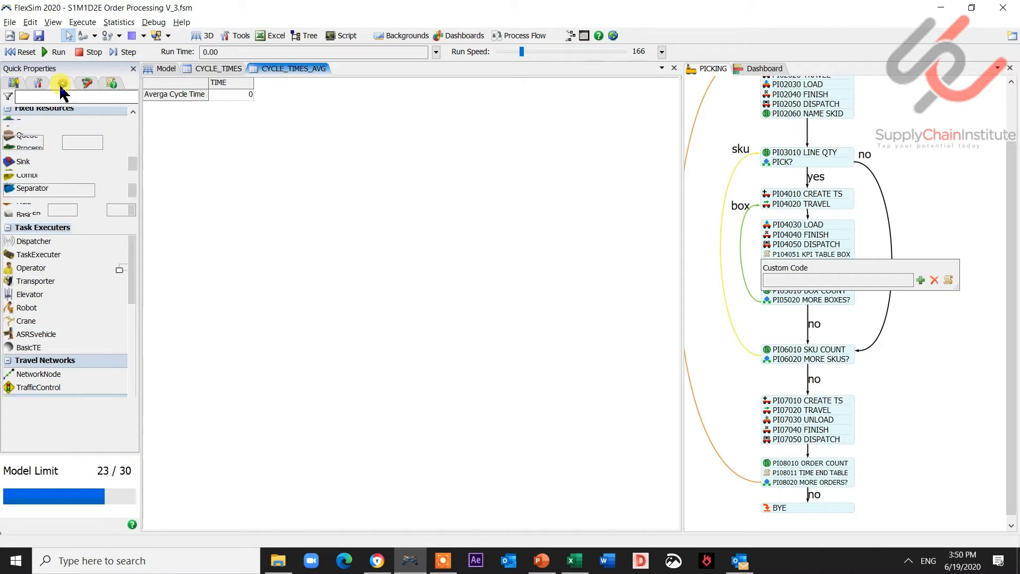
left_click(38, 83)
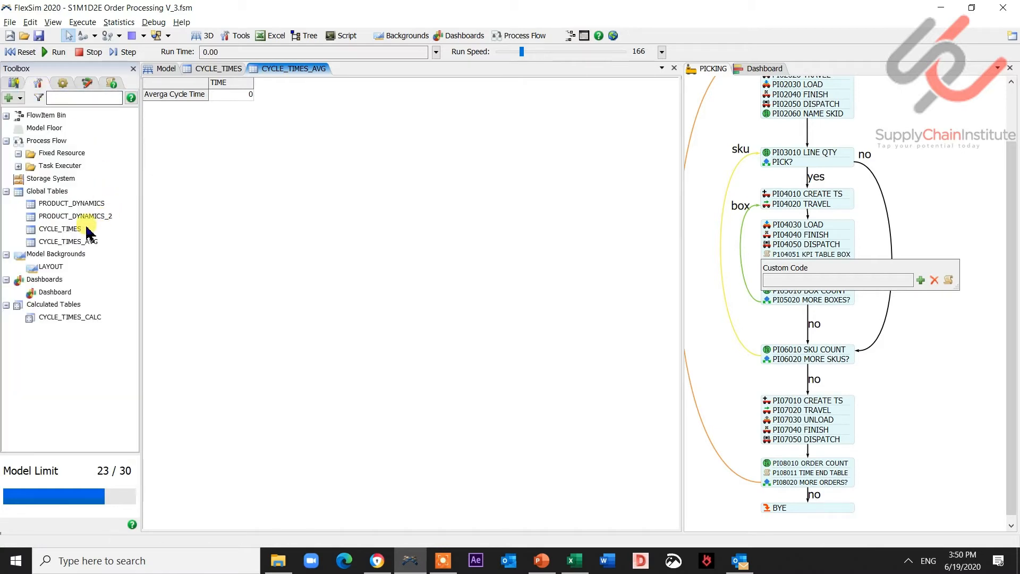
left_click(58, 243)
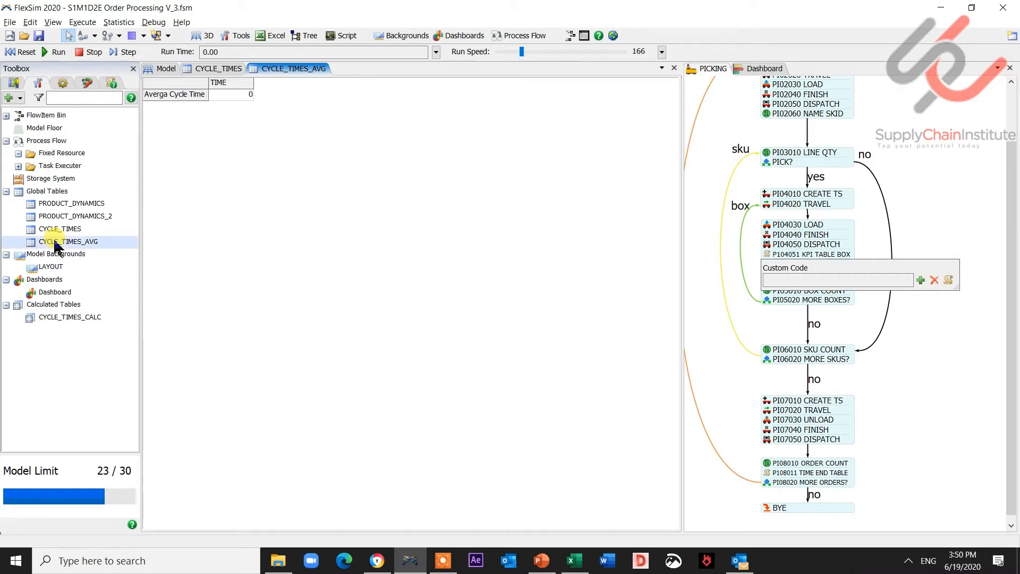
left_click(57, 244)
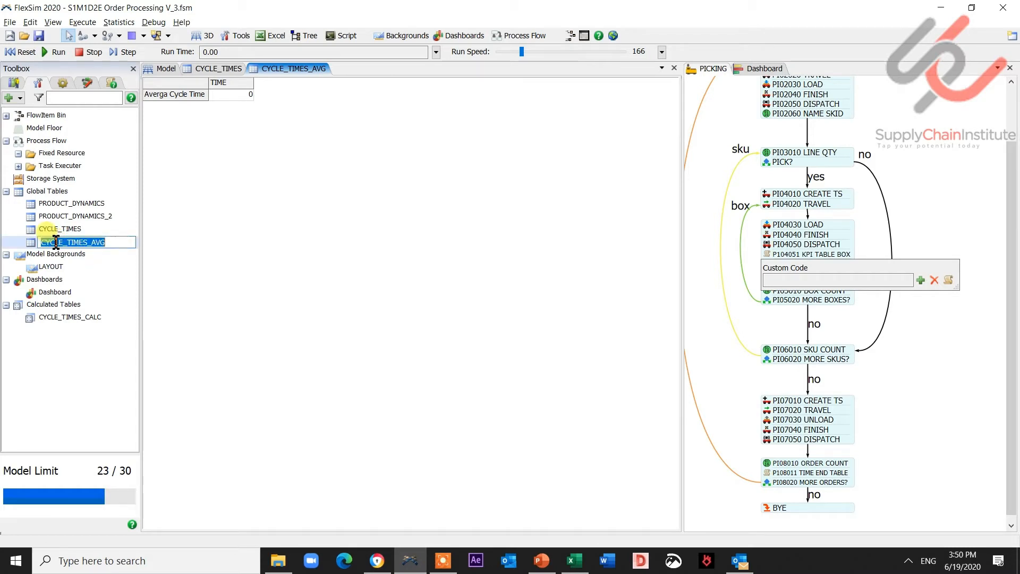
type("KPIS")
key("Return")
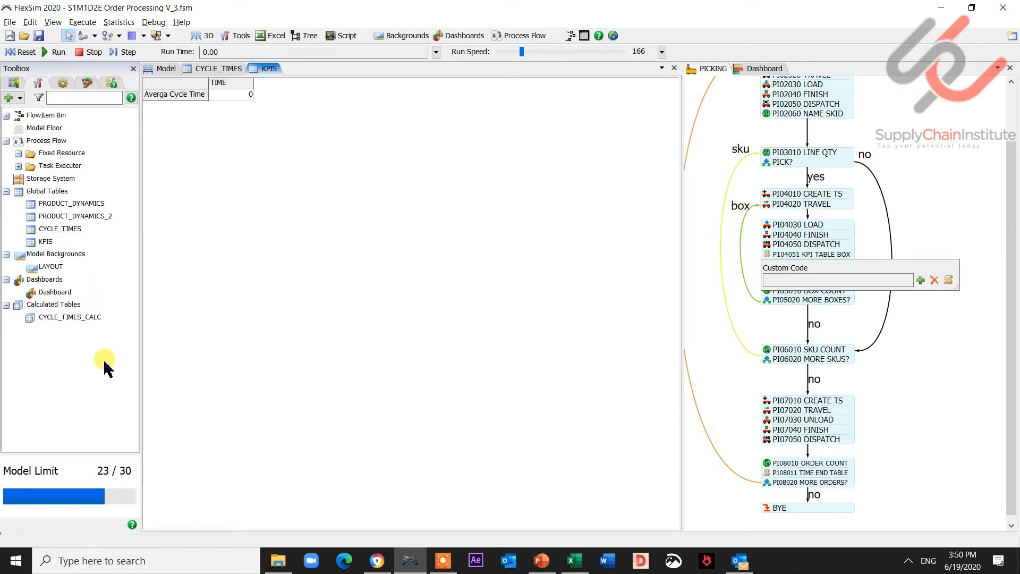
- Inspect the Picking Summary chart's associations and data settings on the dashboard
left_click(752, 69)
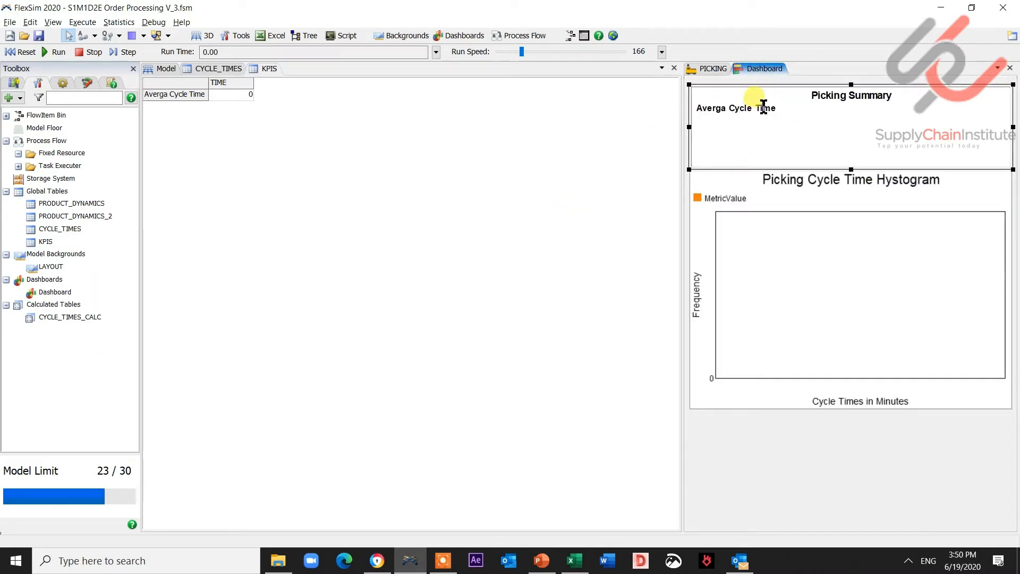
double_click(831, 132)
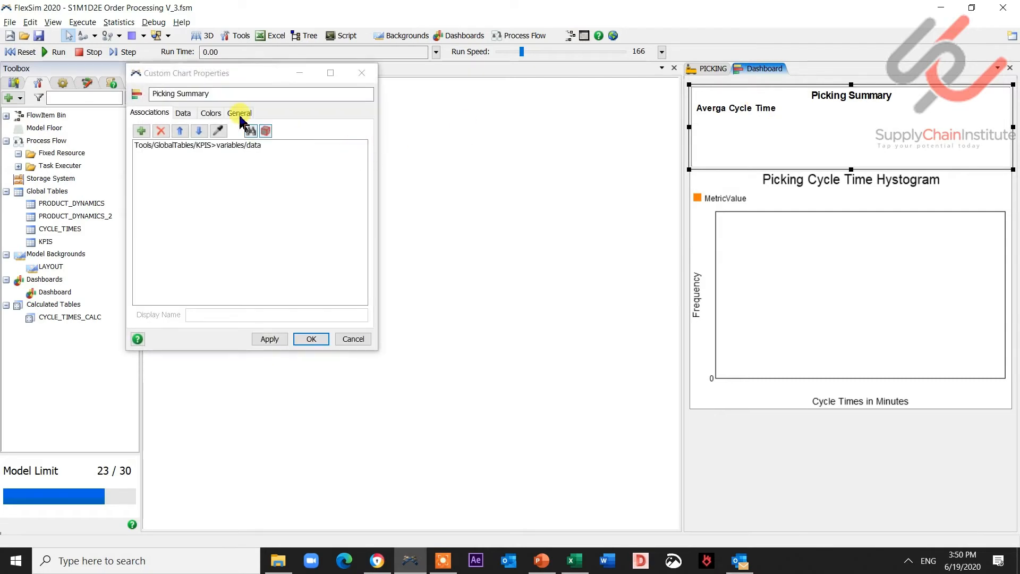
left_click(183, 113)
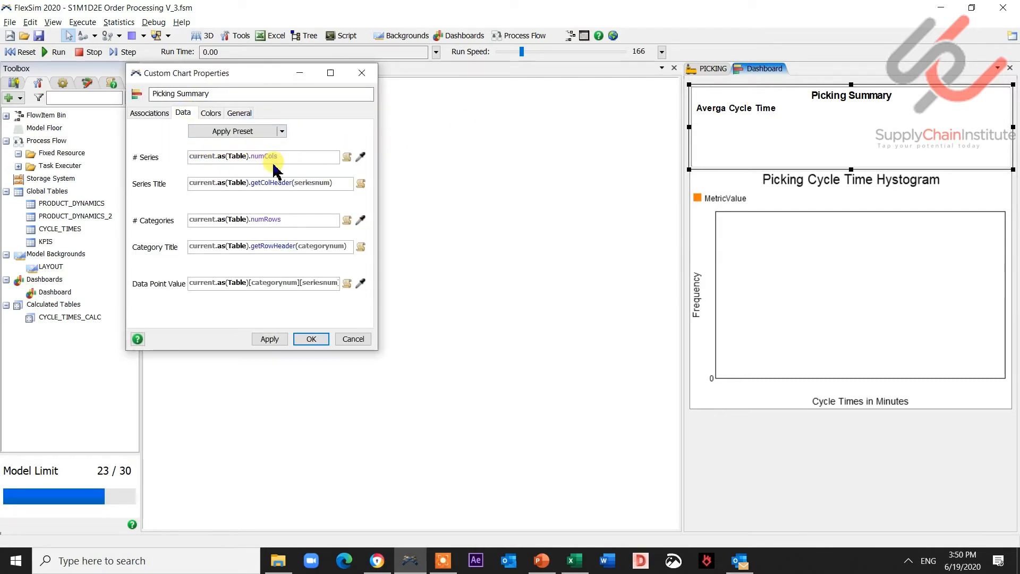
left_click_drag(273, 75, 351, 92)
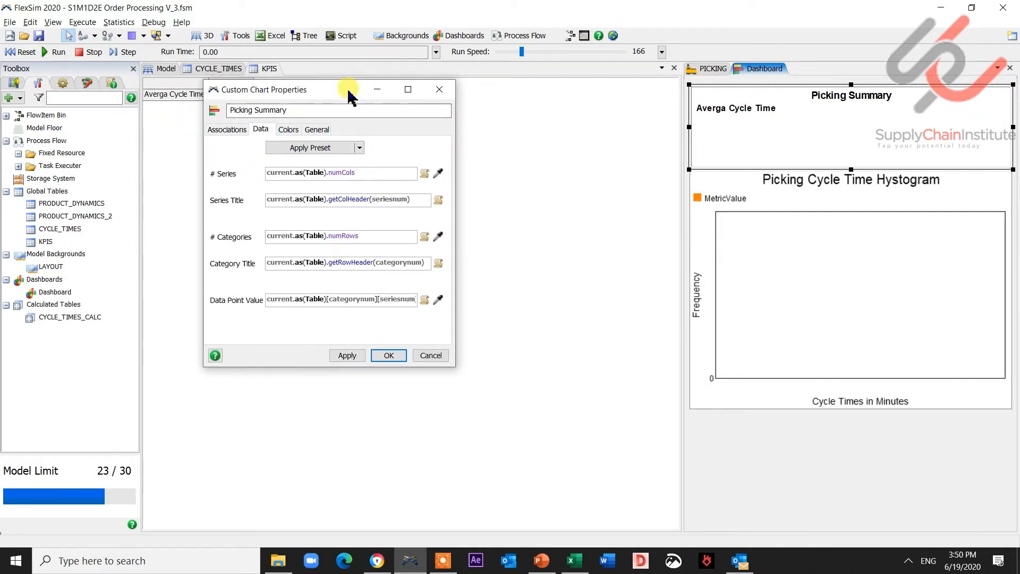
left_click(442, 91)
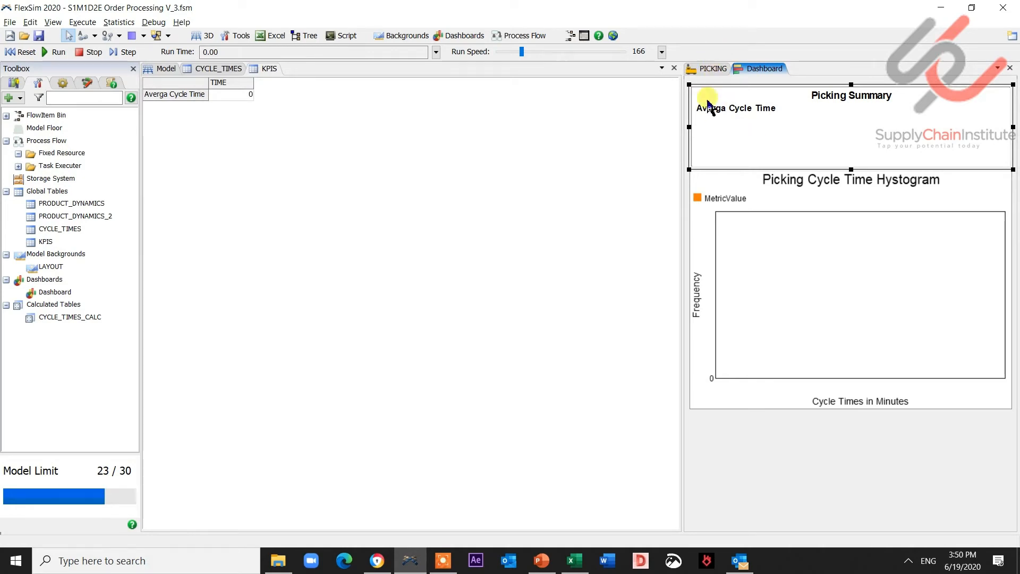
- In the PI08011 TIME END TABLE custom code, point the Write to Global Table action at the KPIS table
left_click(712, 69)
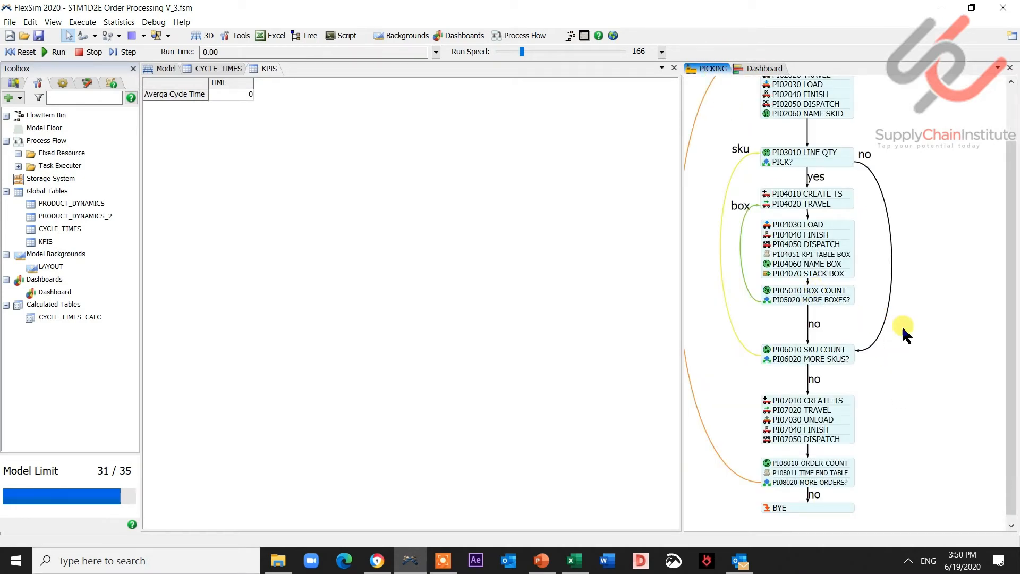
scroll(903, 332, "down", 2)
left_click(774, 390)
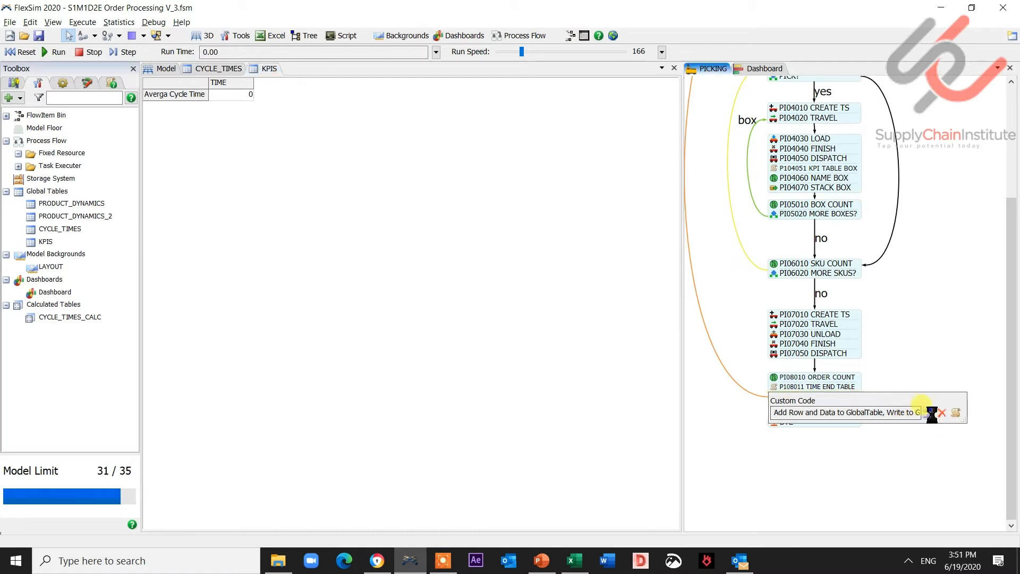
left_click(928, 413)
left_click(783, 416)
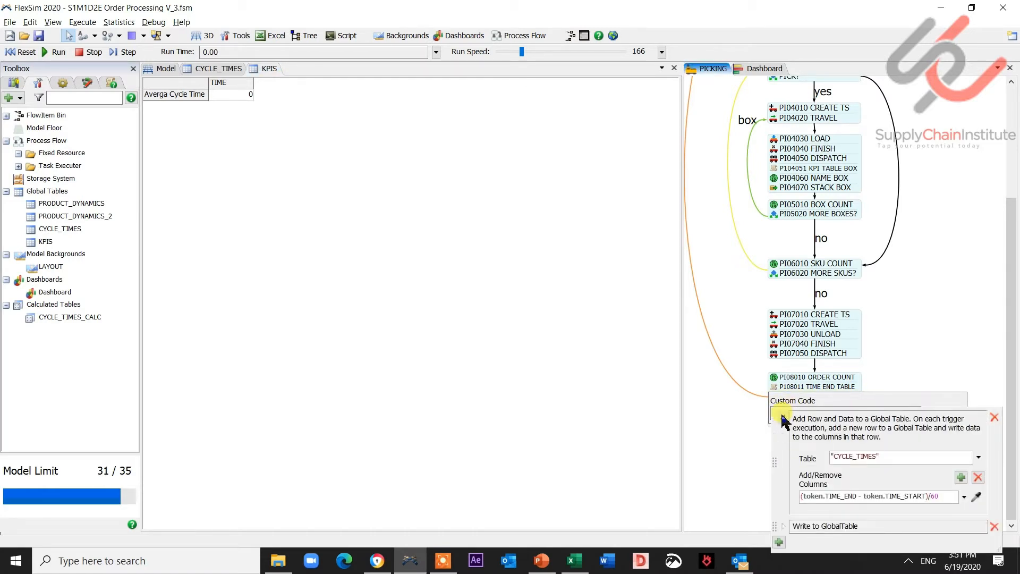
left_click(783, 418)
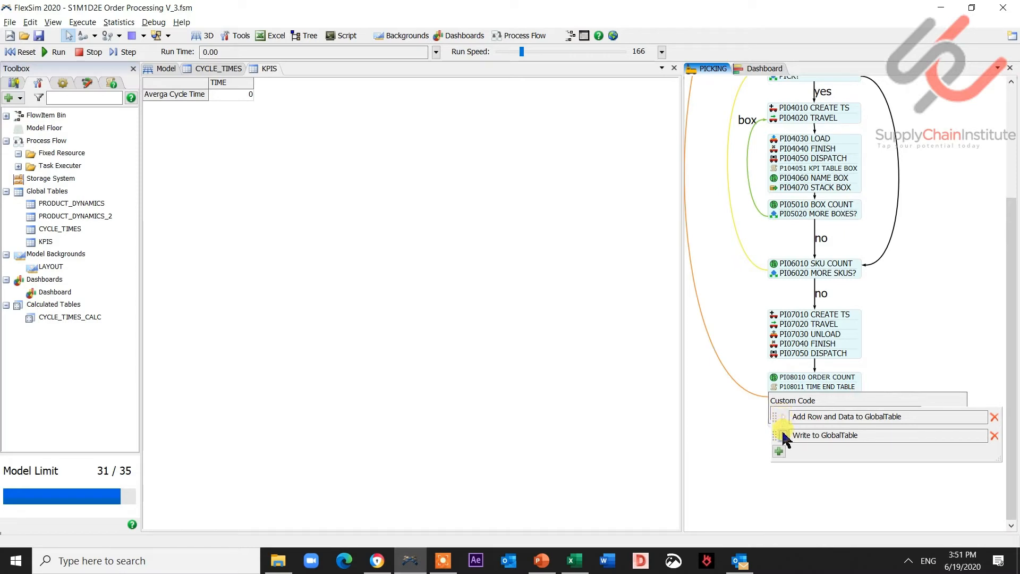
left_click(783, 437)
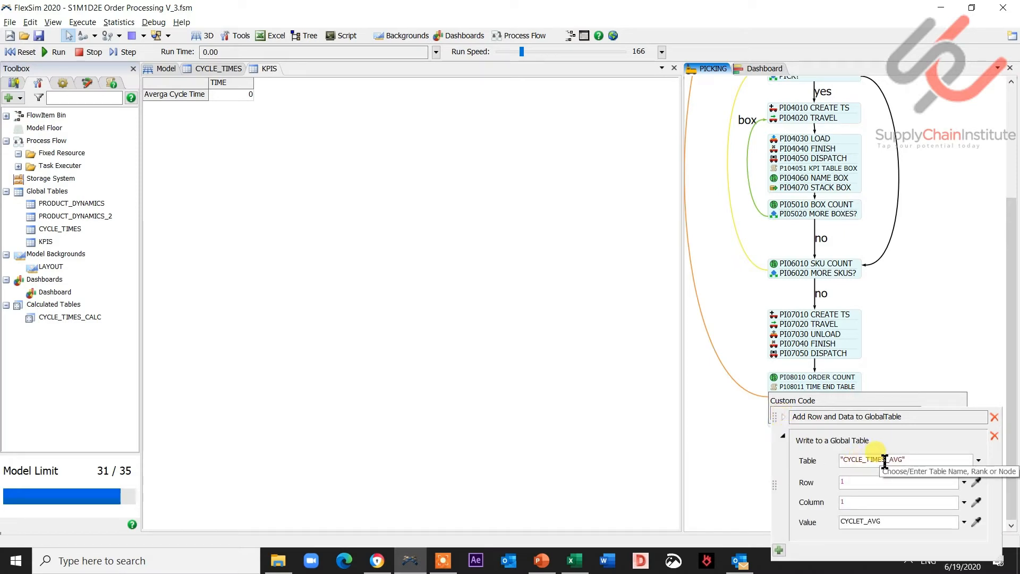
left_click(979, 460)
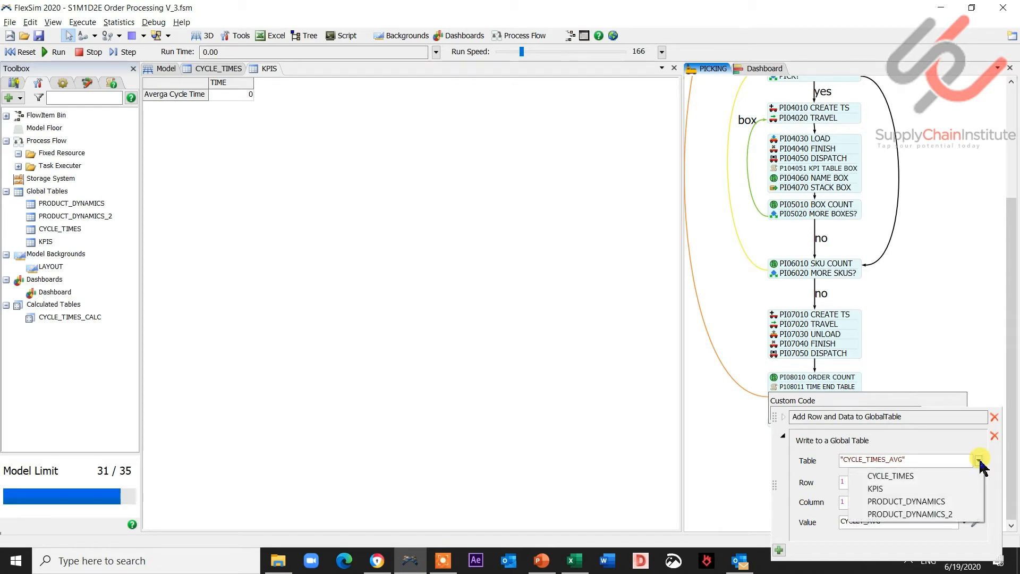
left_click(953, 490)
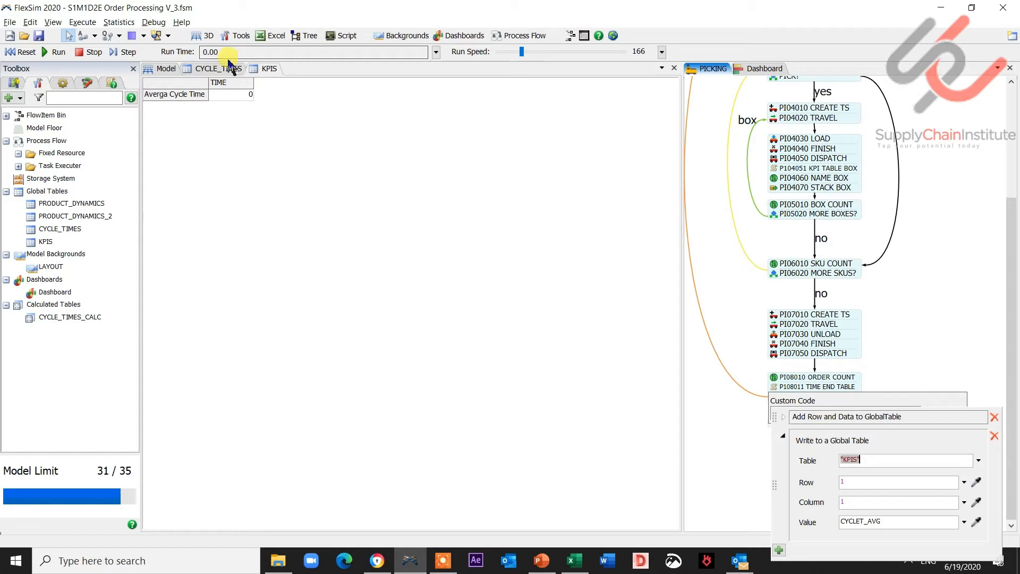
left_click(909, 354)
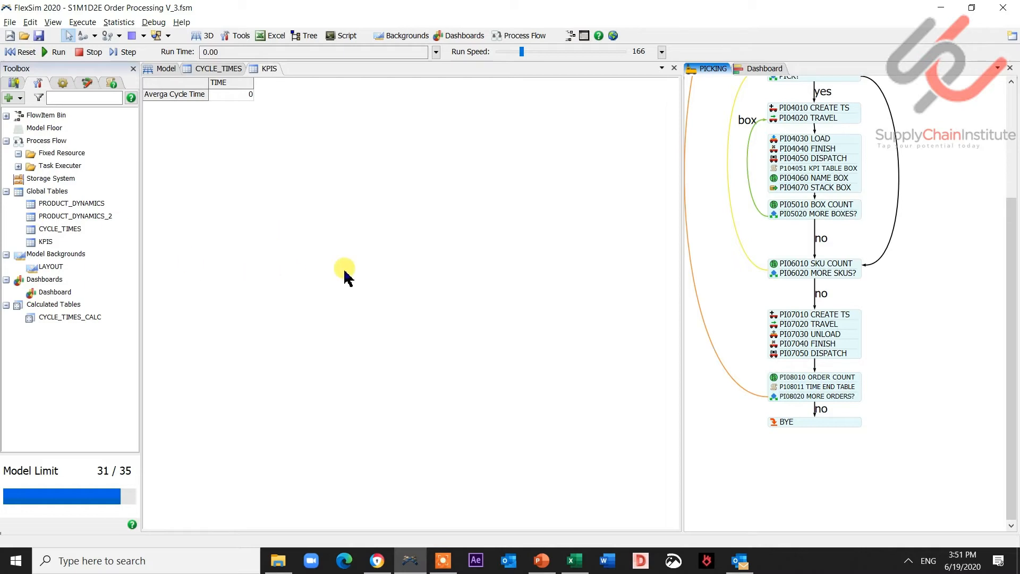
- Add a second row to the KPIS table and name it Boxes picked
scroll(894, 246, "up", 3)
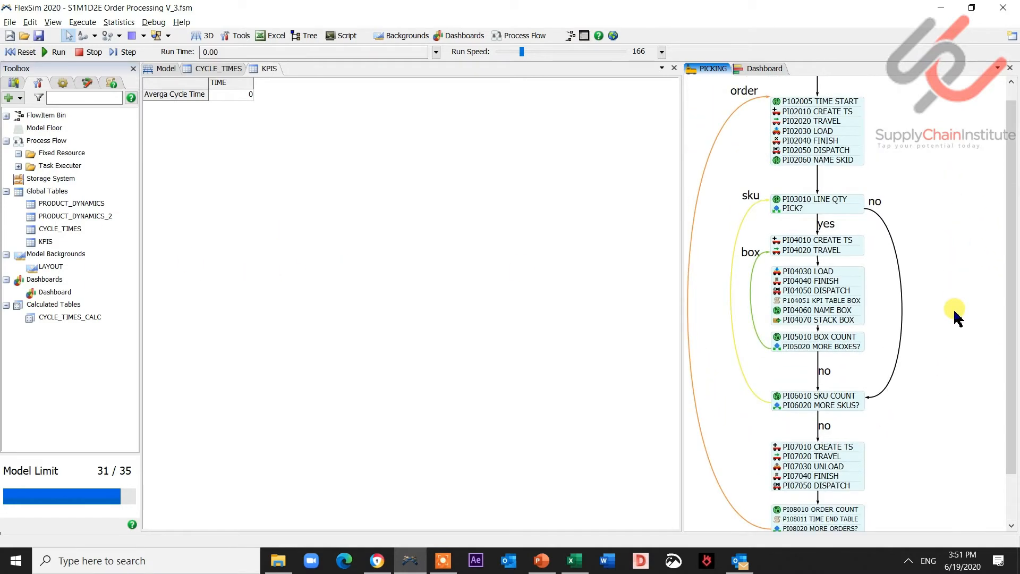
left_click(787, 308)
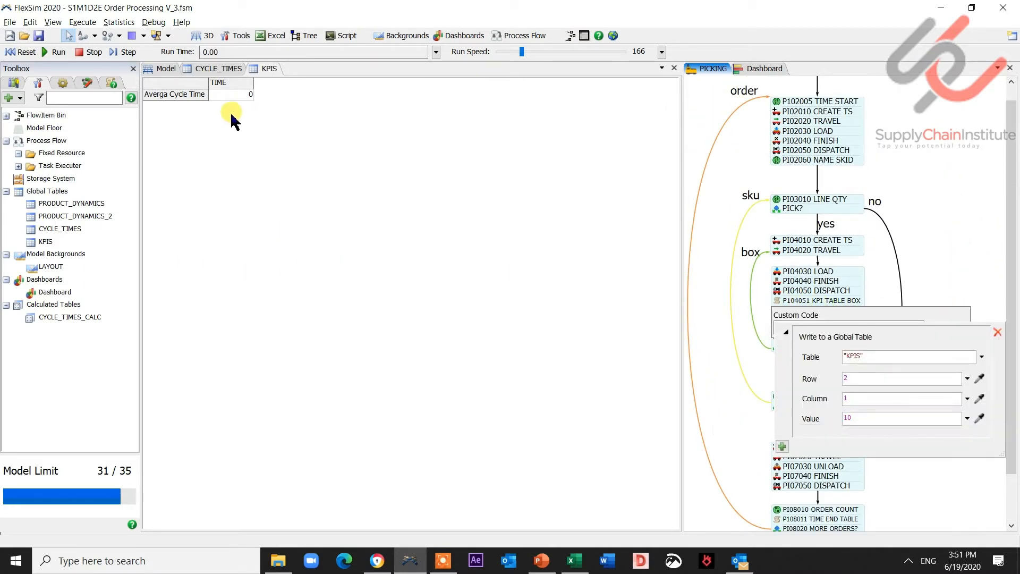
left_click(62, 83)
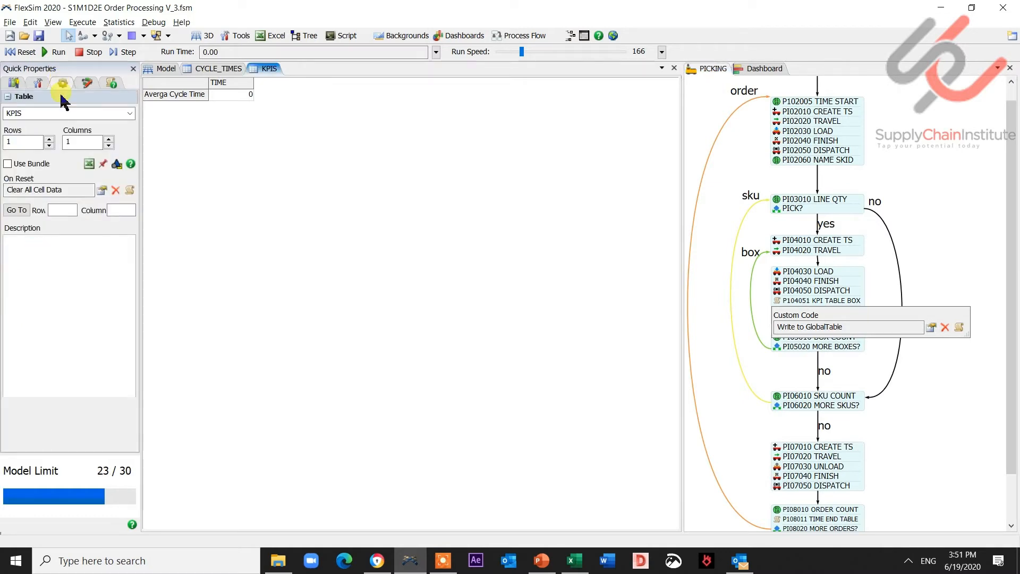
left_click(49, 140)
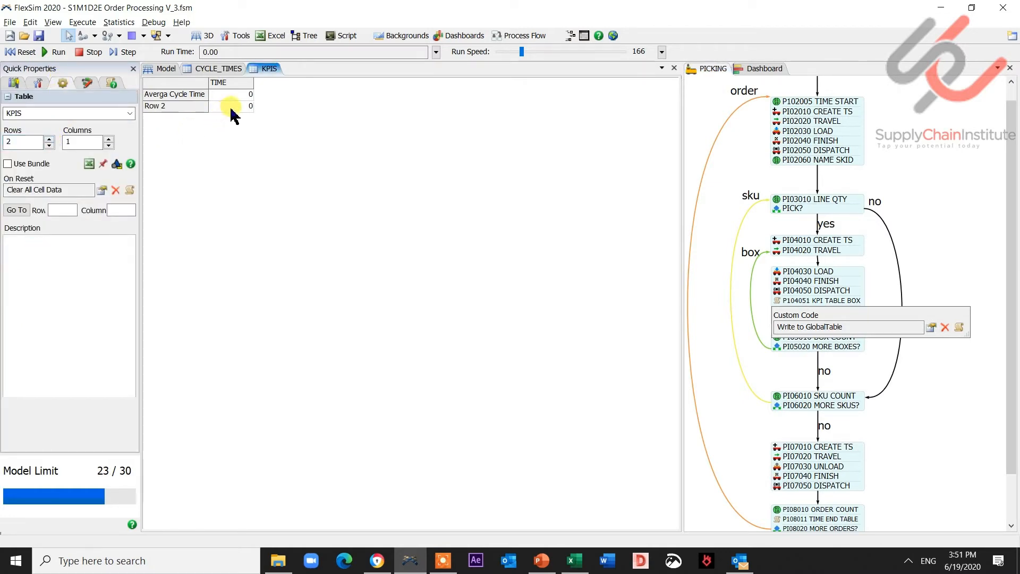
type("Pi")
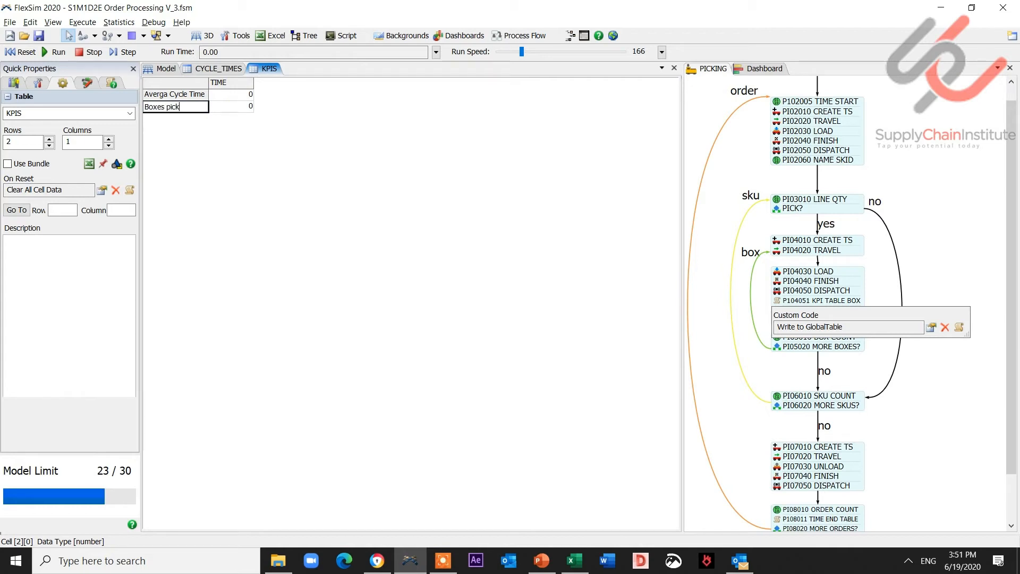
left_click(268, 106)
- Add two more KPIS rows named Lines picked and Orders picked
left_click(49, 139)
left_click(49, 139)
left_click(227, 115)
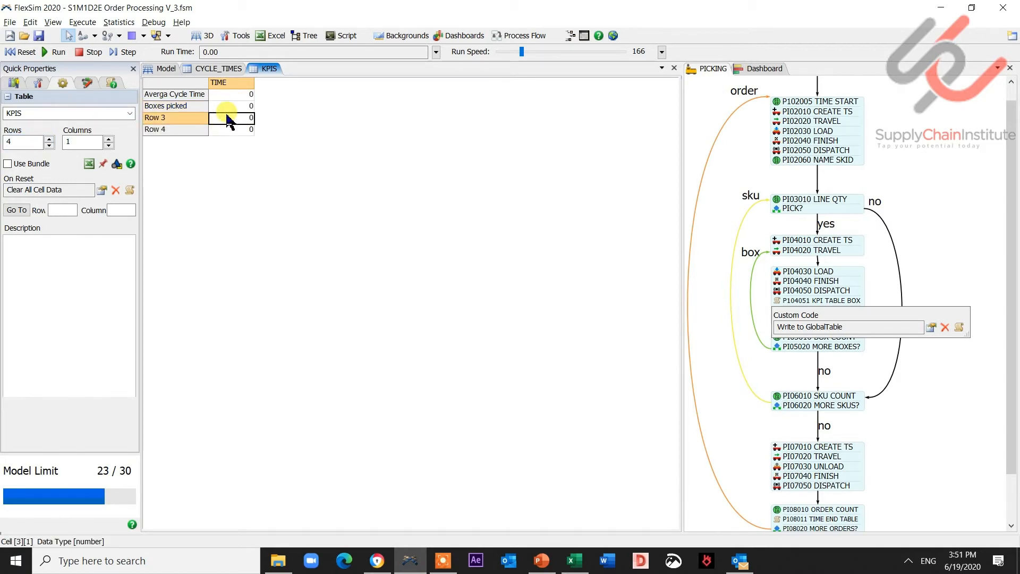
type("Sk")
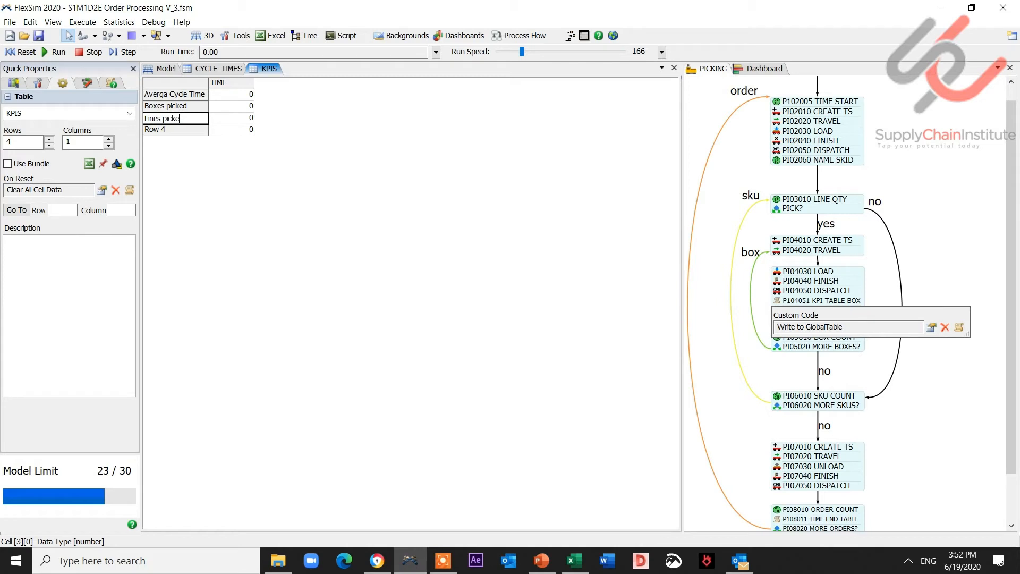
left_click(244, 131)
key("Left")
type("Ord")
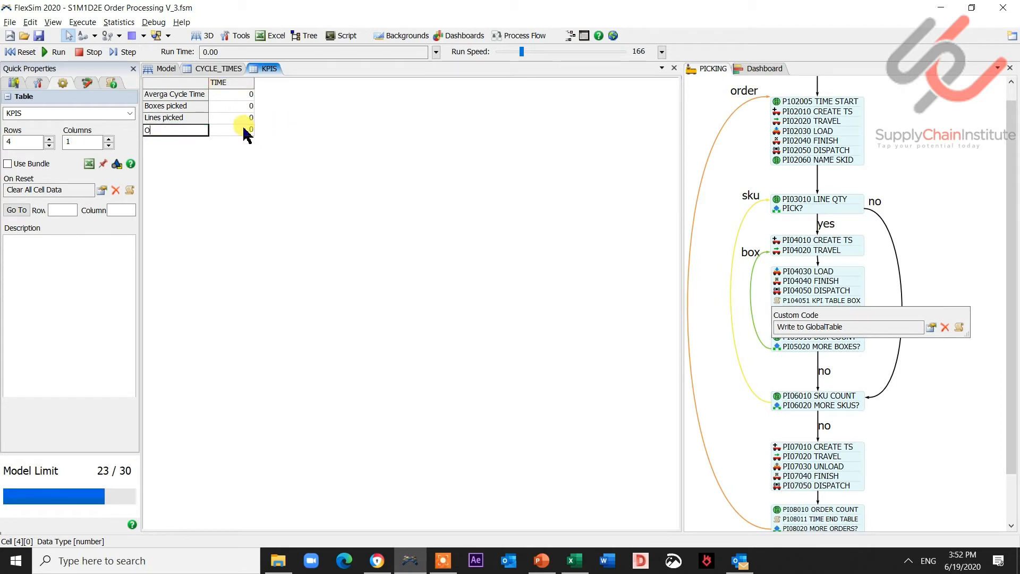
type("ers picked")
left_click(239, 129)
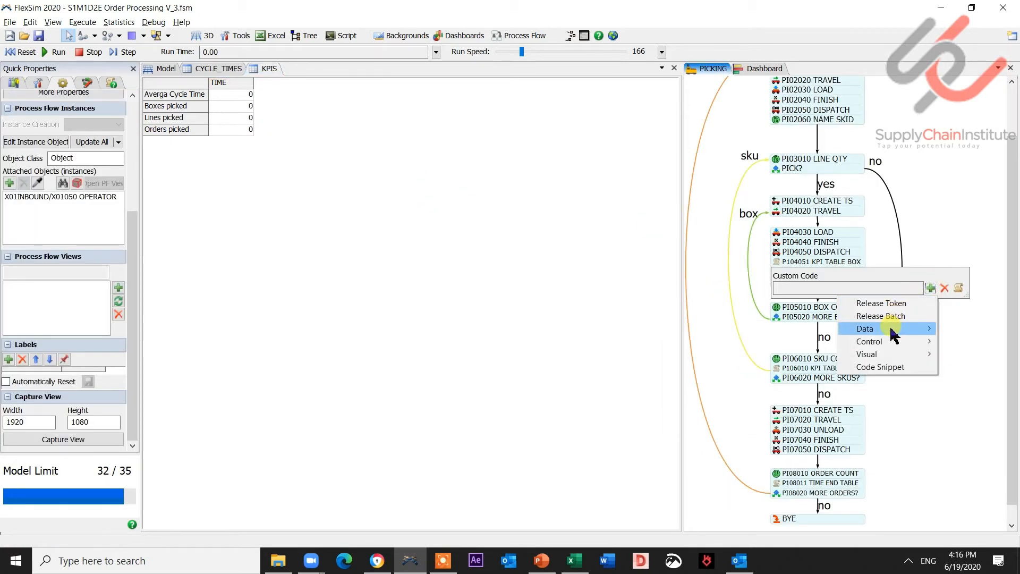
- In the PI04051 KPI TABLE BOX custom code, add a Write to Global Table action writing Table("KPIS")[2][1] + 1 to KPIS row 2, column 1
mouse_move(893, 334)
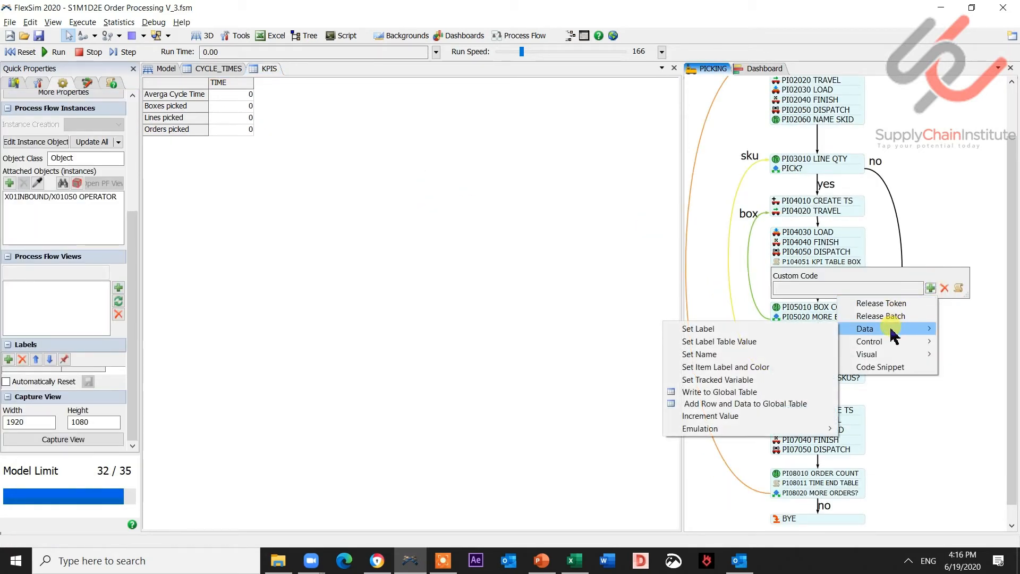
left_click(779, 393)
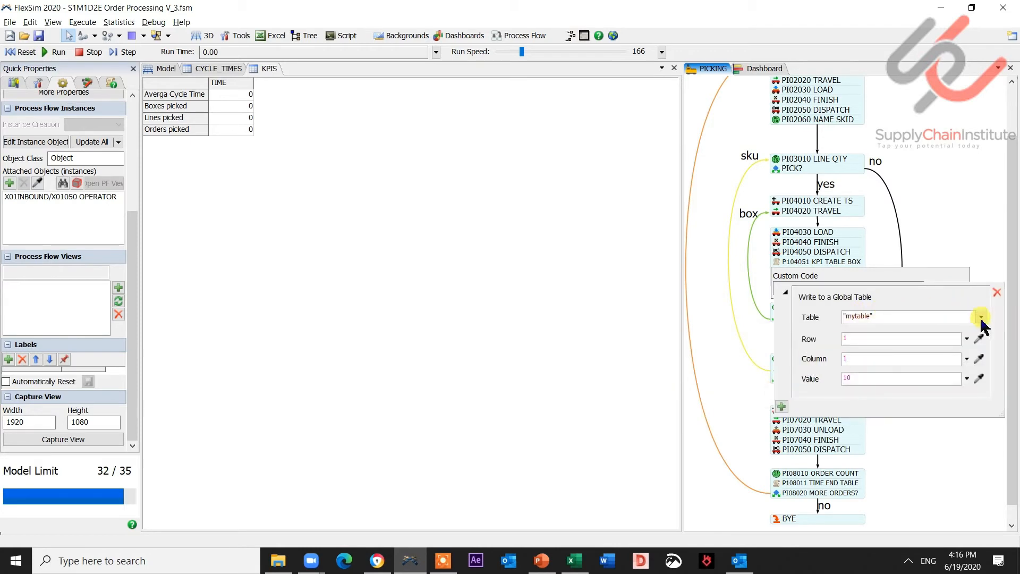
left_click(981, 319)
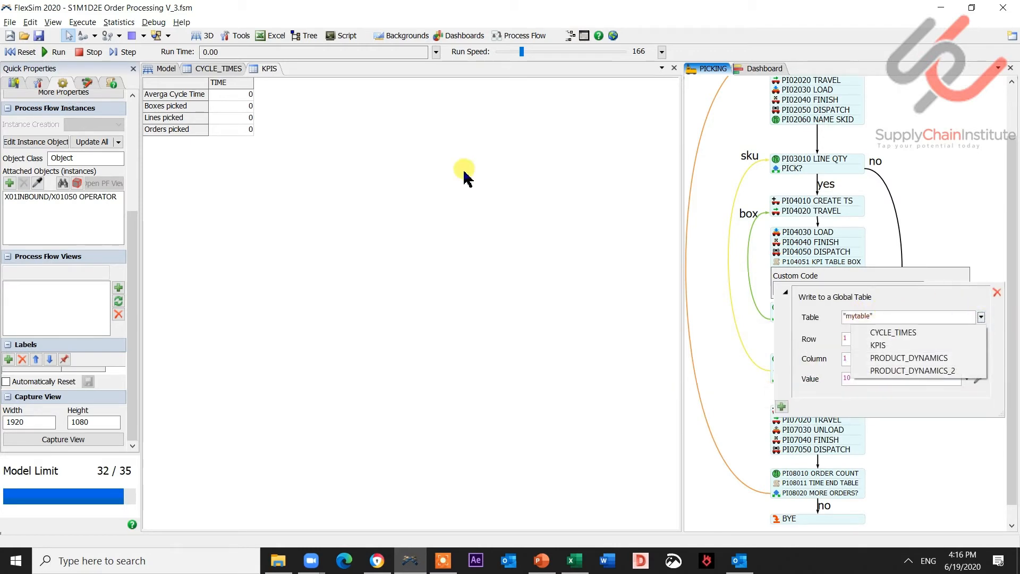
left_click(895, 346)
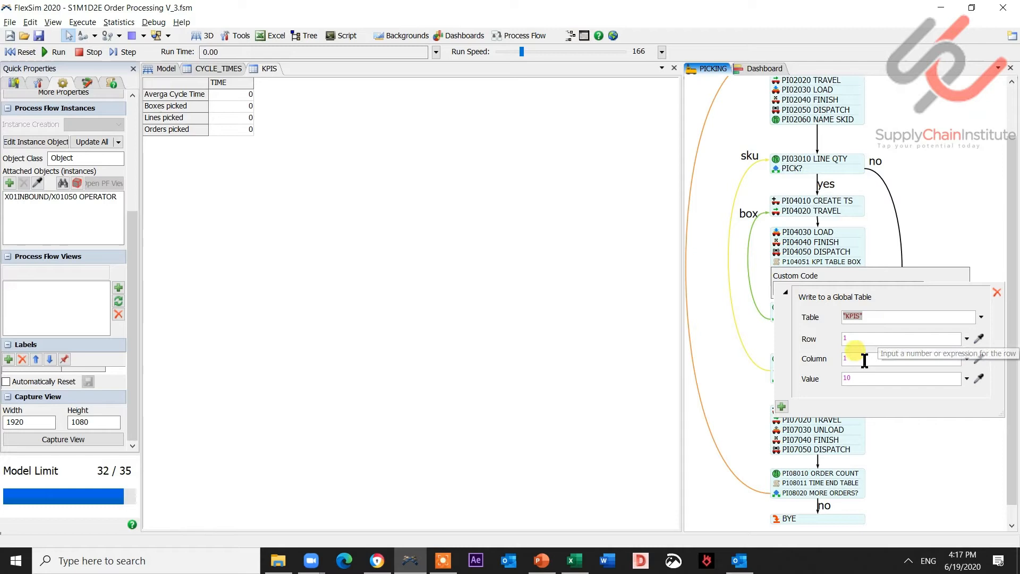
left_click(855, 340)
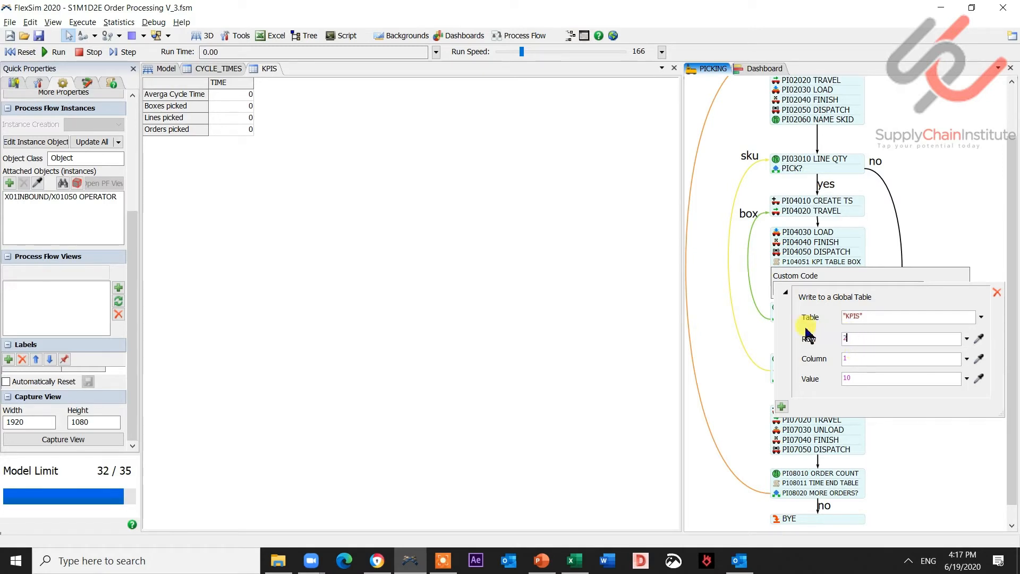
left_click(979, 378)
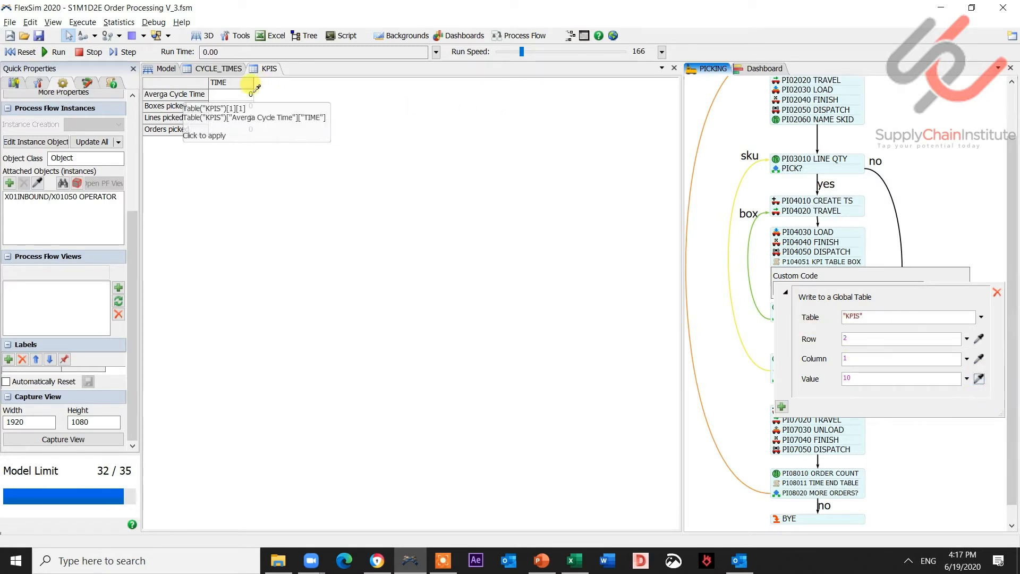
left_click(242, 105)
left_click(262, 112)
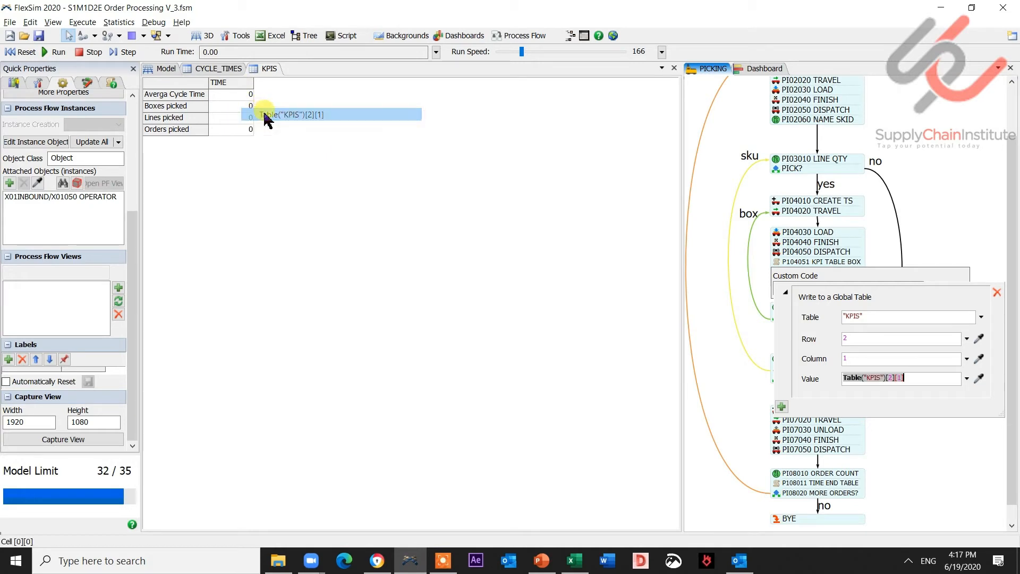
left_click(918, 381)
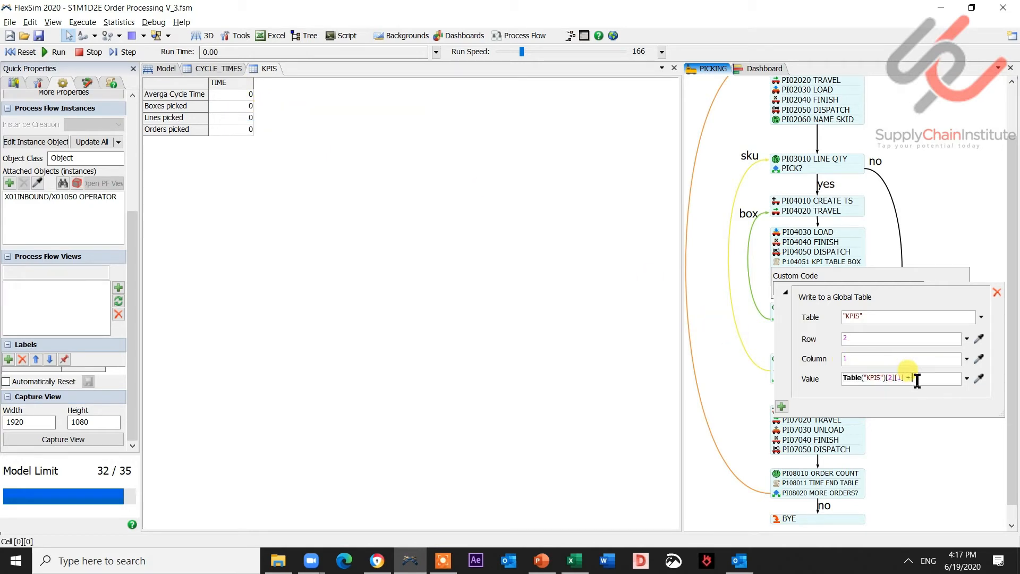
left_click(923, 258)
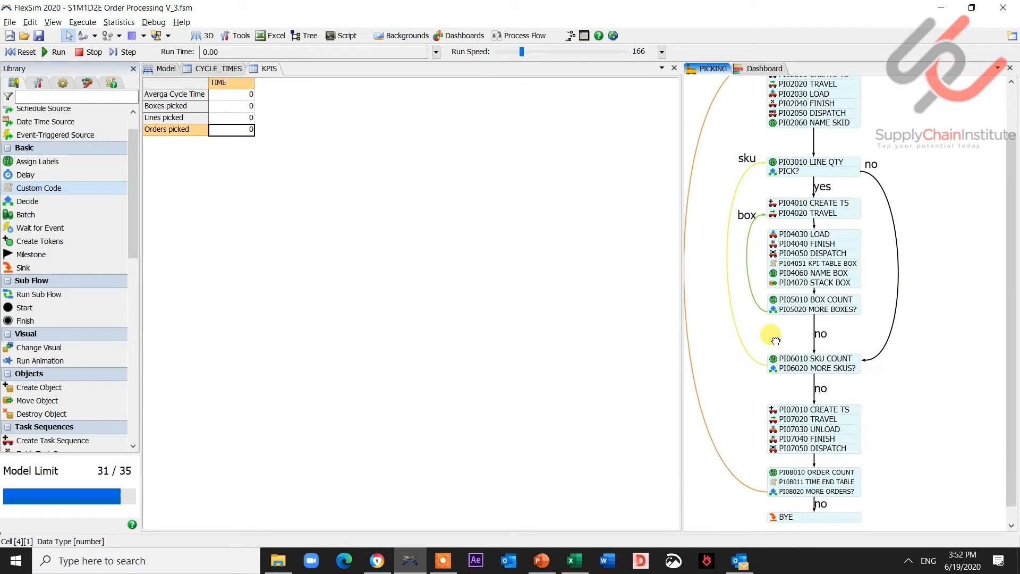
left_click_drag(776, 338, 788, 374)
double_click(786, 369)
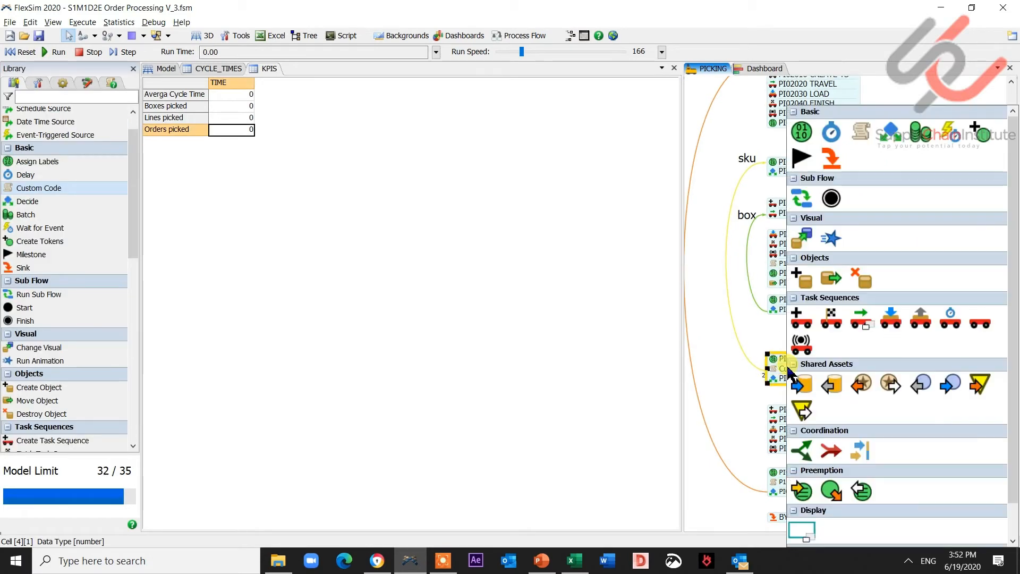
left_click(790, 370)
double_click(790, 371)
left_click(787, 370)
double_click(787, 369)
type("p")
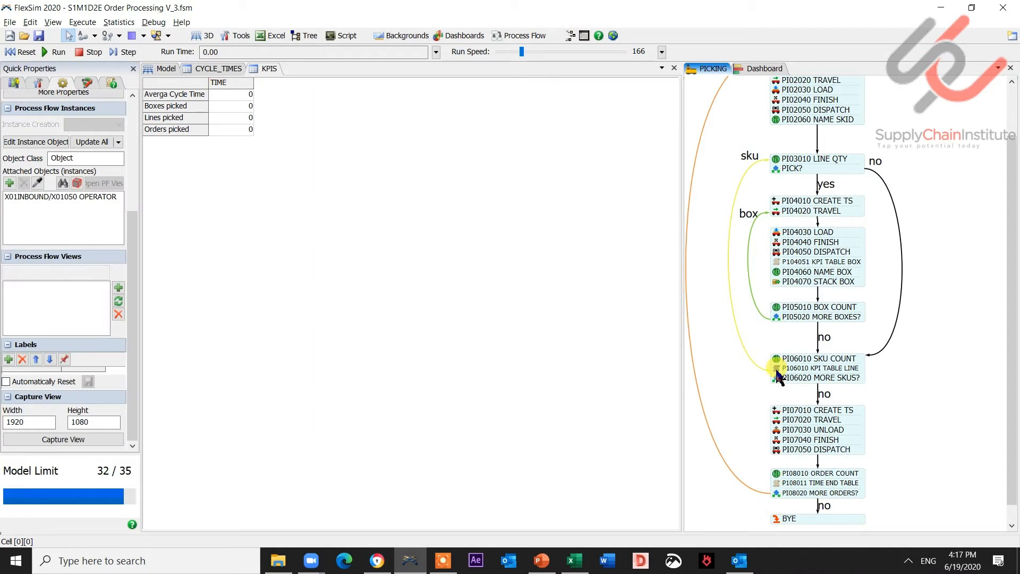
- In the PI06010 KPI TABLE LINE custom code, add a Write to Global Table action for KPIS row 3 referencing Table("KPIS")[3][1]
double_click(849, 371)
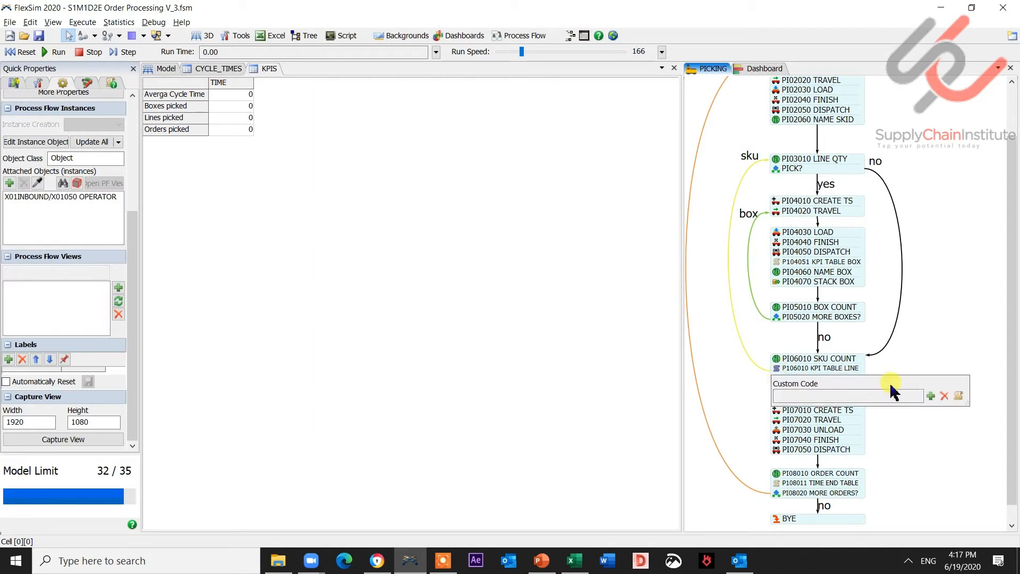
left_click(931, 395)
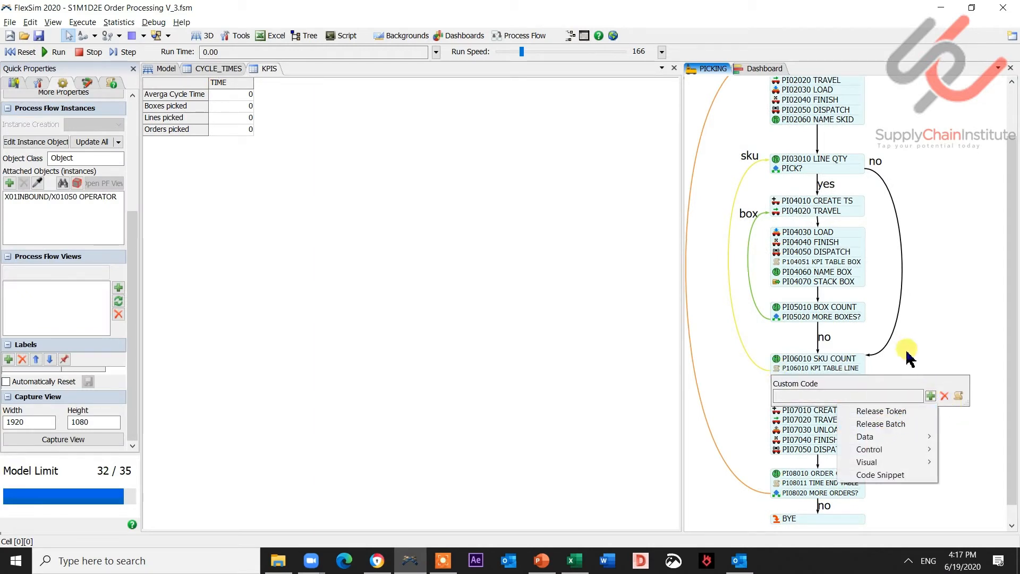
mouse_move(882, 437)
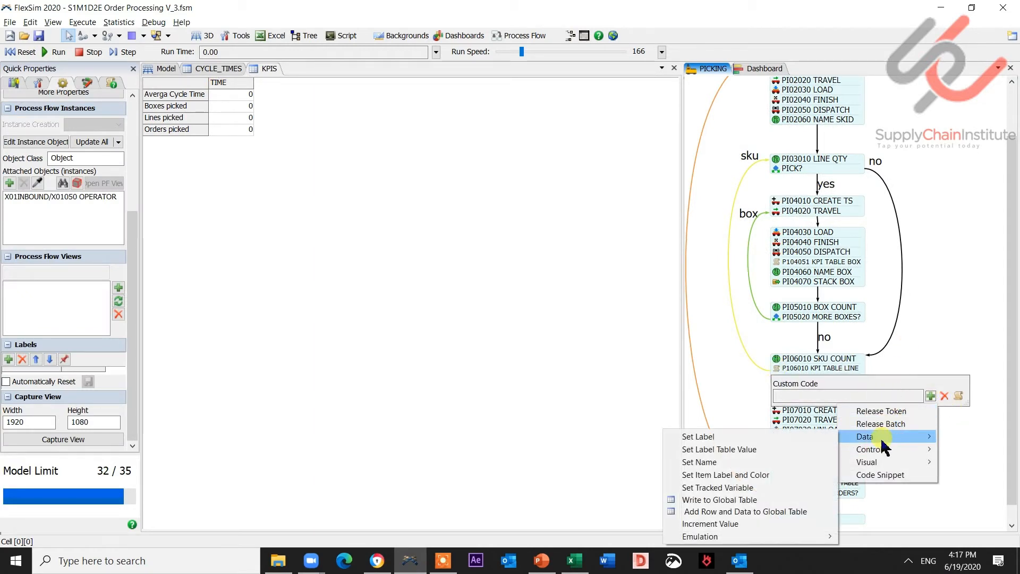
left_click(777, 501)
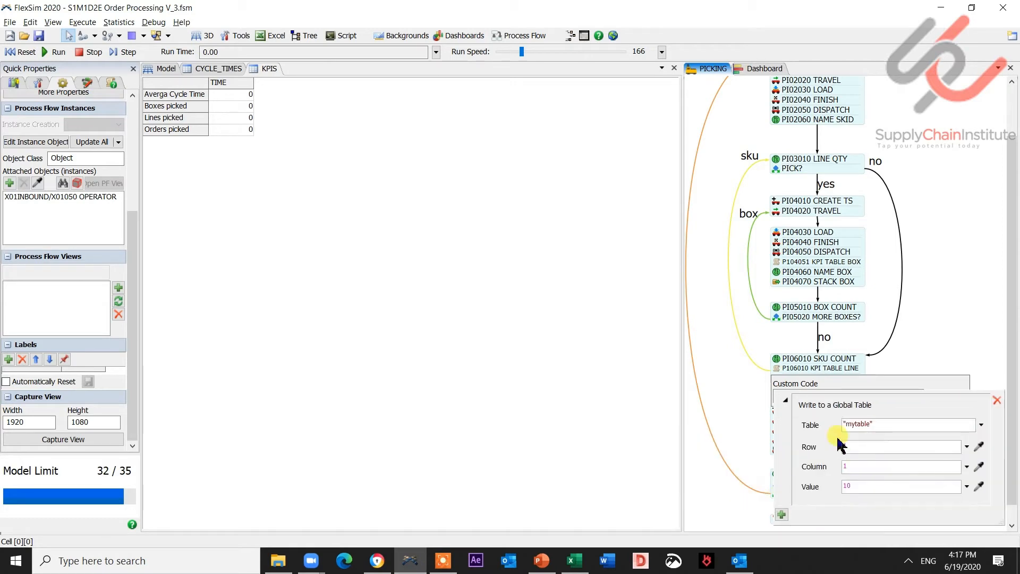
left_click(981, 425)
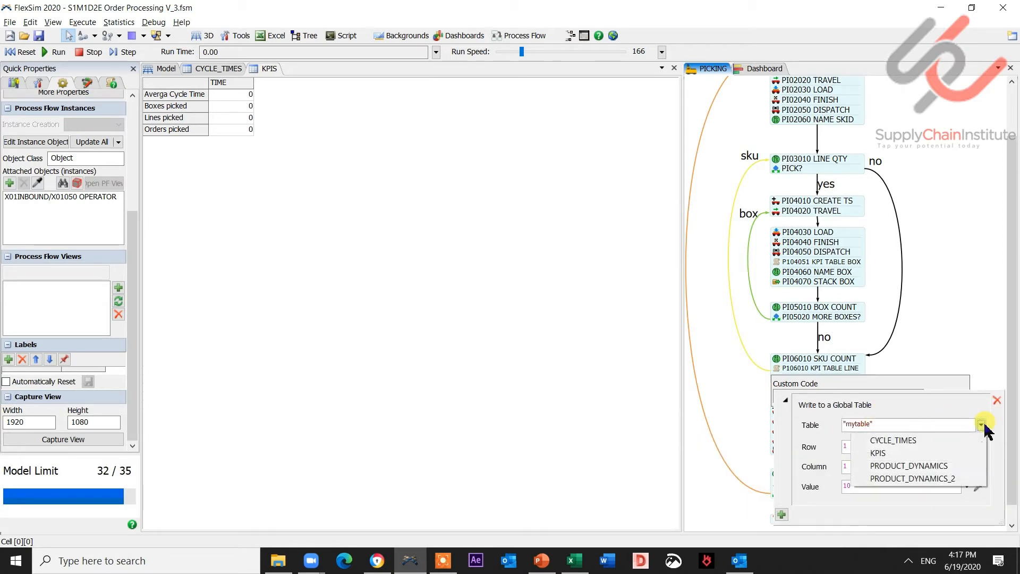
left_click(908, 453)
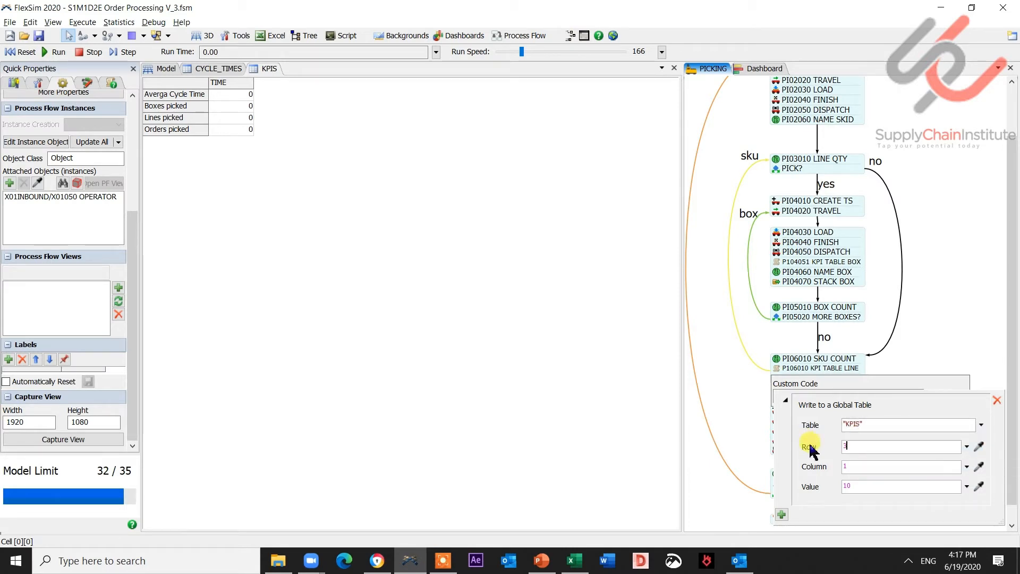
left_click(979, 486)
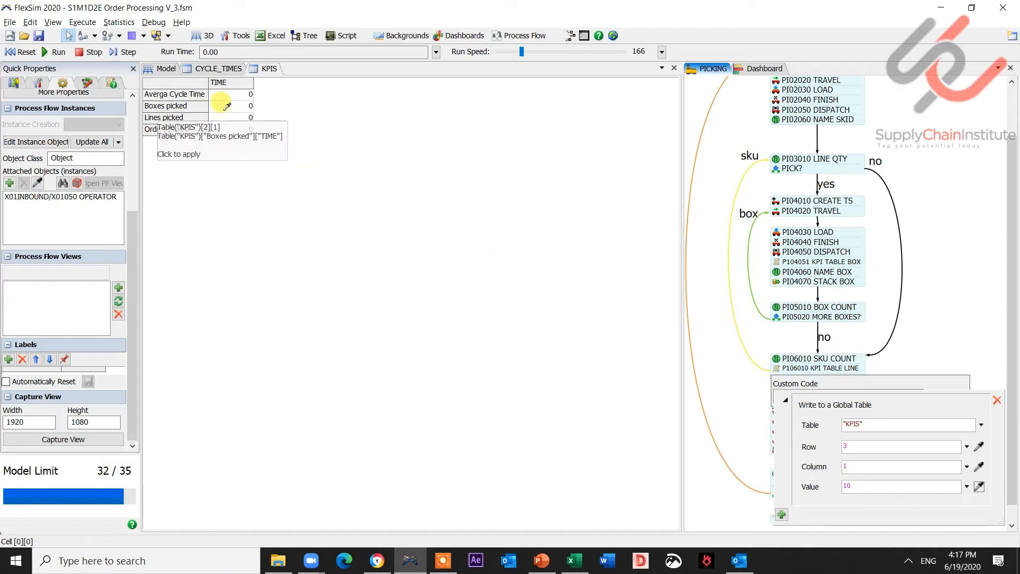
left_click(260, 127)
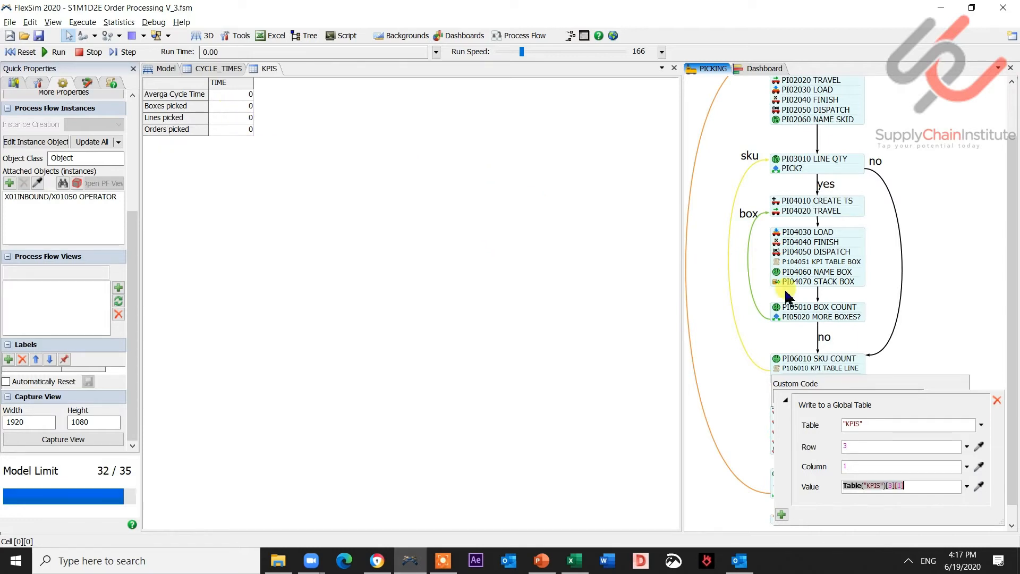
scroll(935, 321, "up", 1)
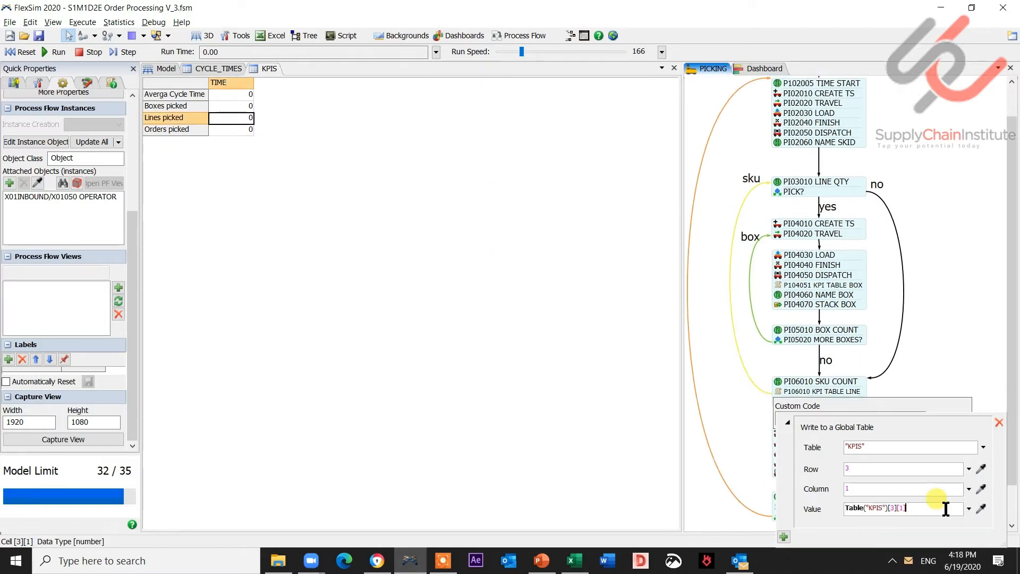
left_click(942, 345)
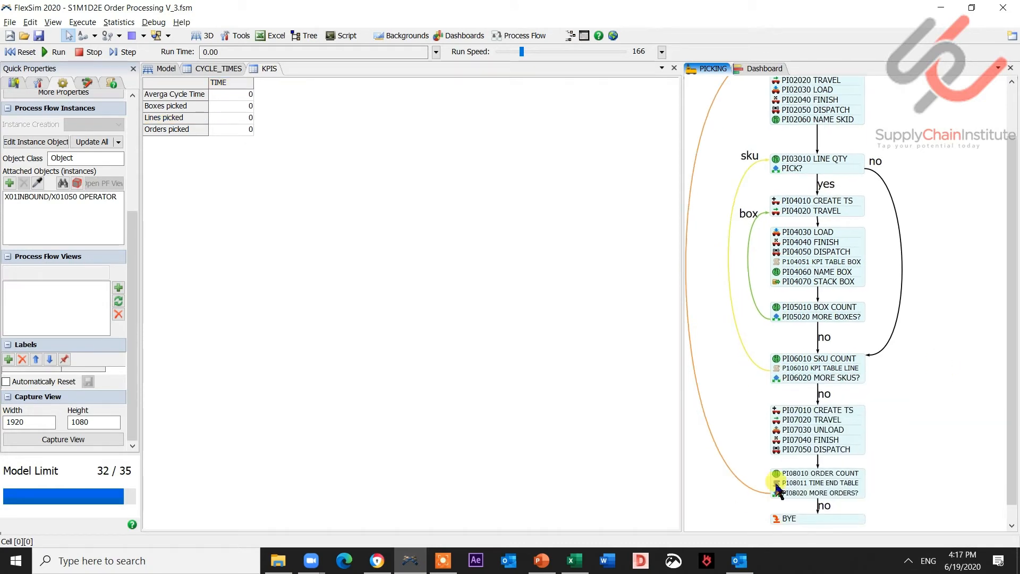
- In the PI08011 TIME END TABLE custom code, add another Write to Global Table action targeting the KPIS table, row 4
left_click(781, 482)
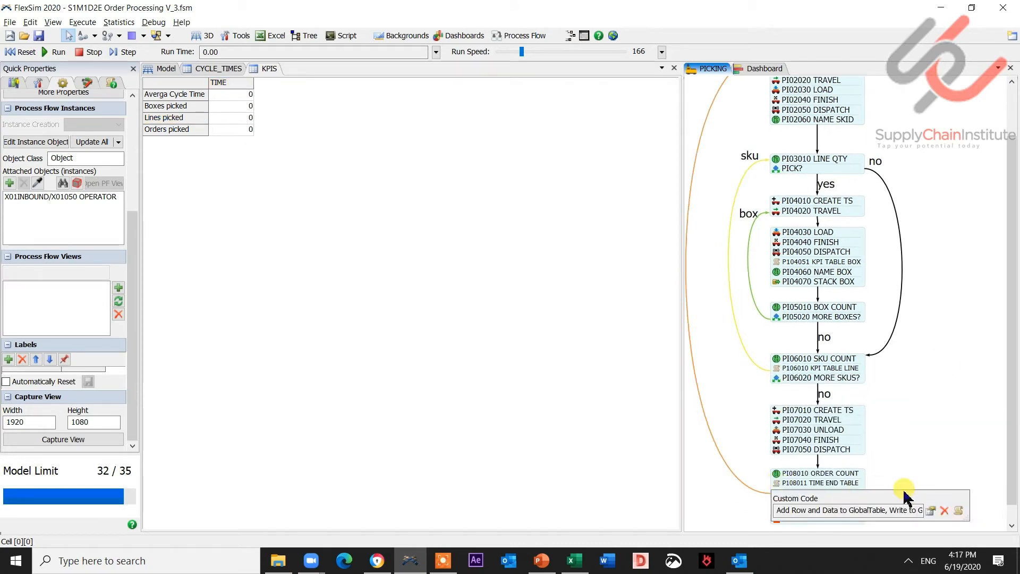
left_click(931, 513)
left_click(777, 487)
mouse_move(837, 455)
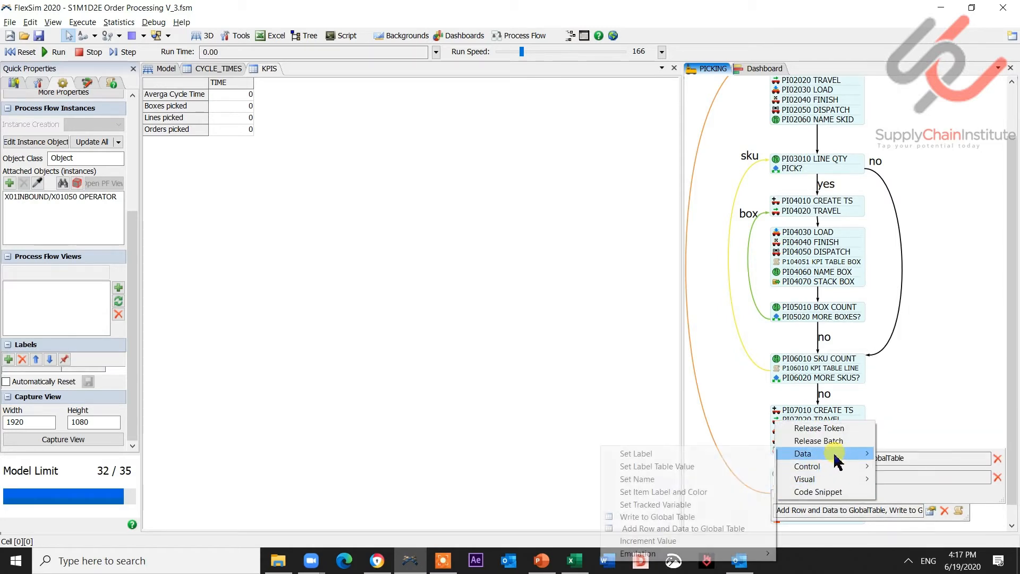
left_click(765, 516)
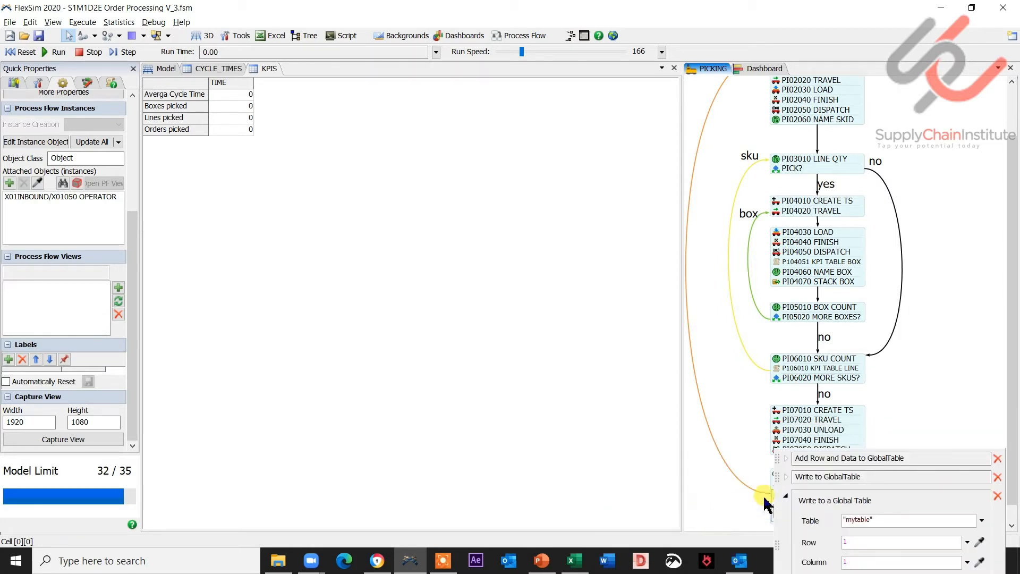
left_click(981, 521)
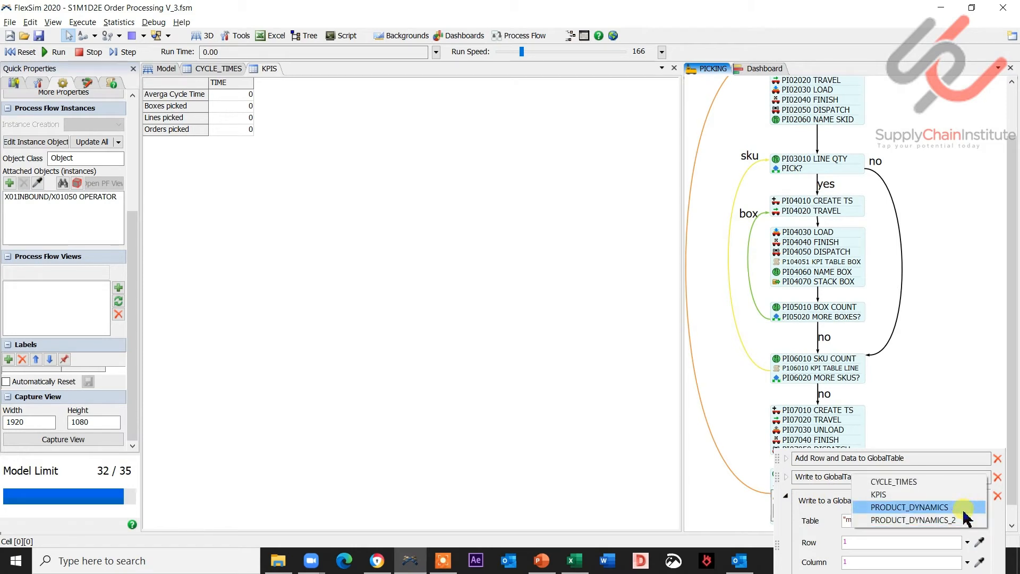
left_click(932, 495)
left_click(865, 544)
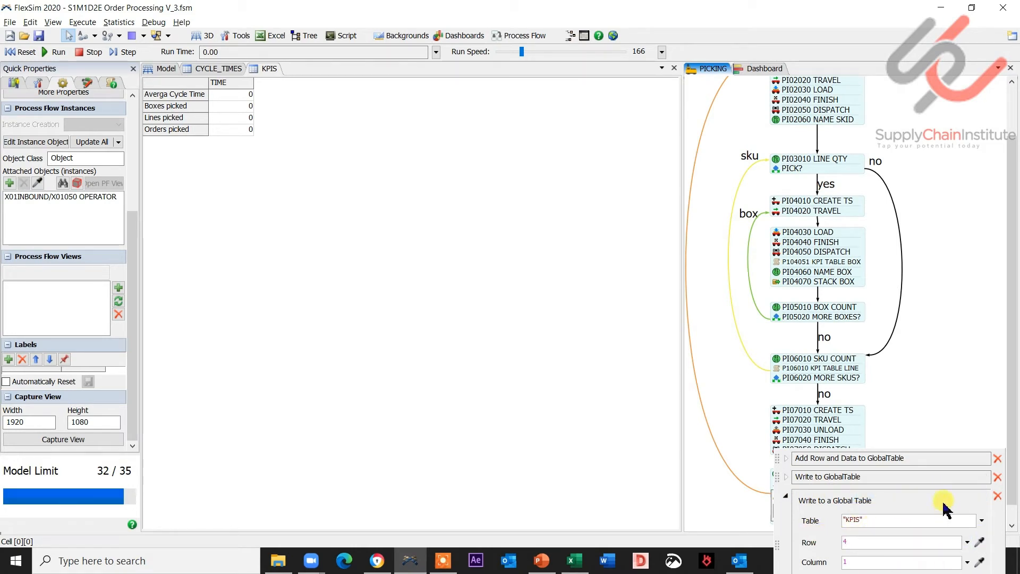
left_click(937, 396)
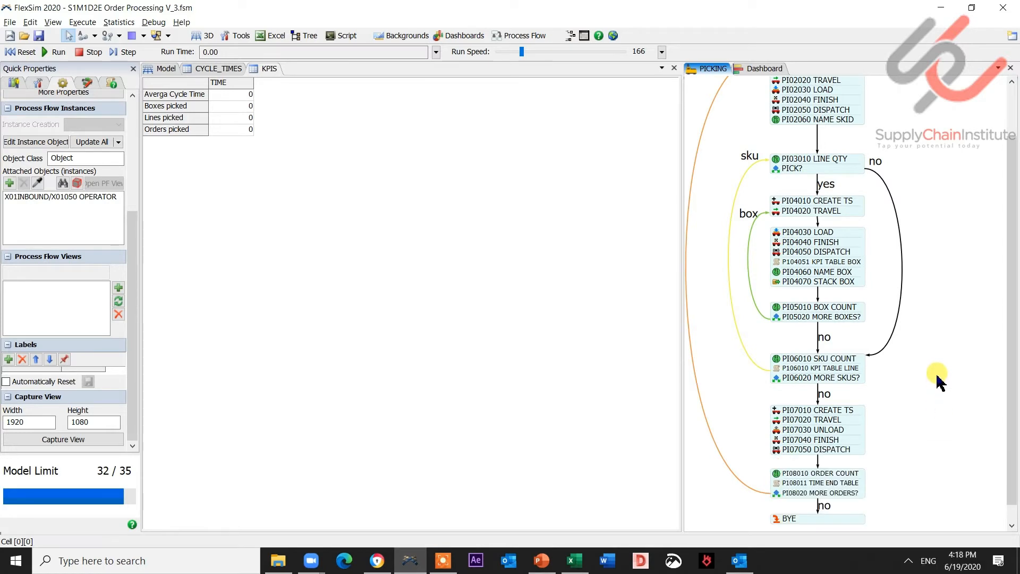
- Set that action's value to Table("KPIS")[4][1] + 1 so it counts orders picked
scroll(936, 356, "down", 3)
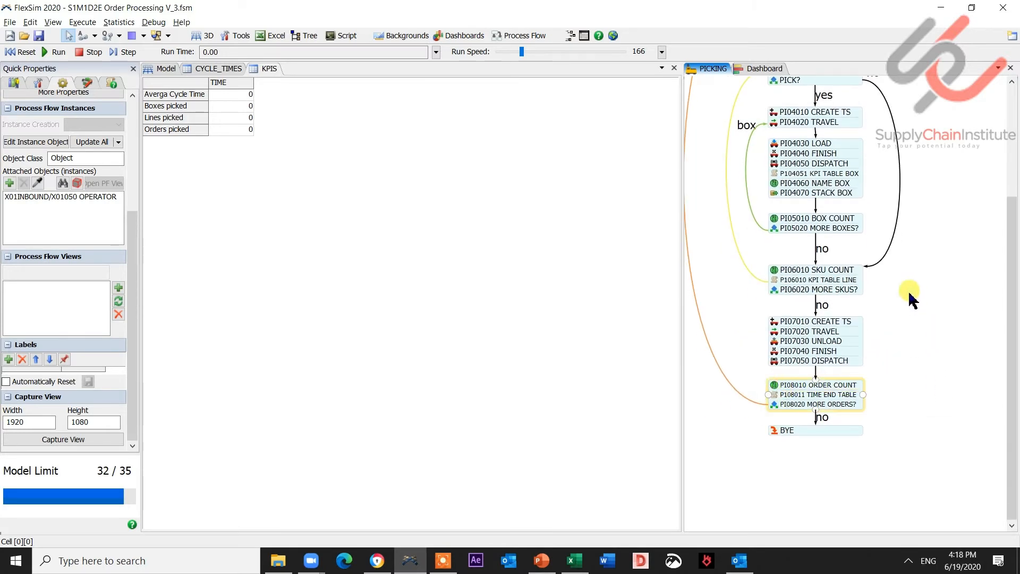
scroll(909, 282, "down", 1)
left_click(786, 346)
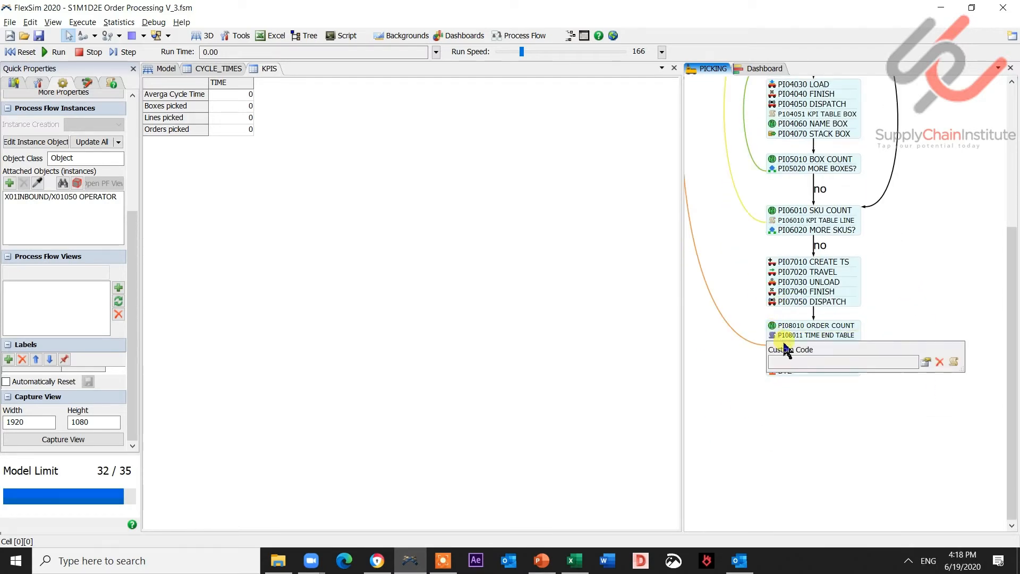
left_click(925, 362)
left_click(780, 404)
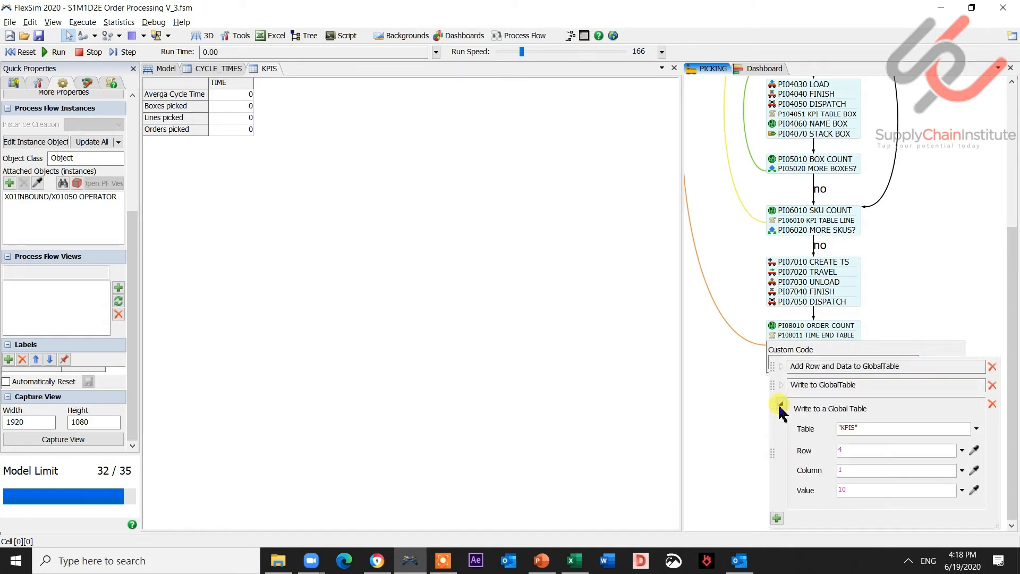
left_click(974, 490)
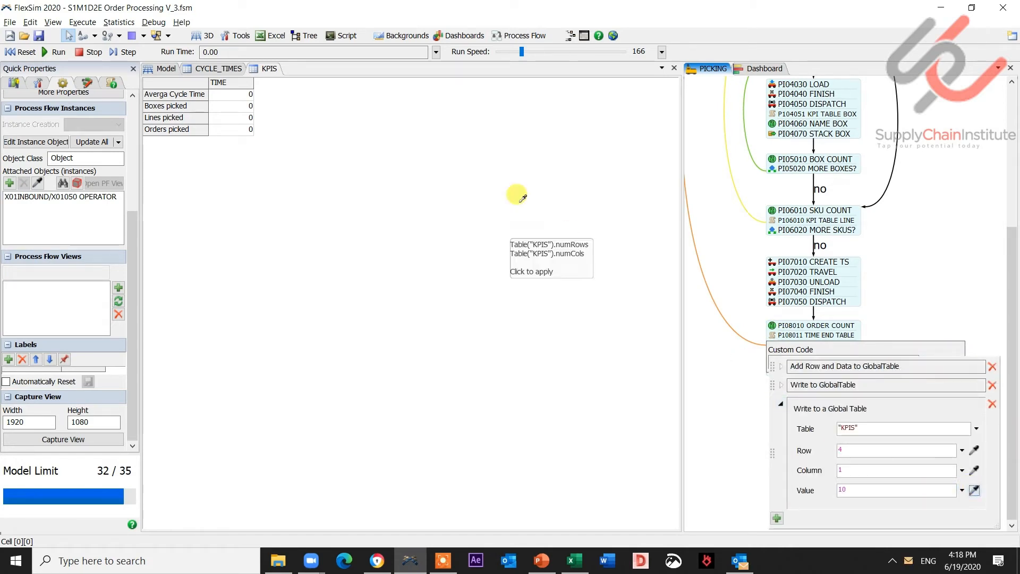
left_click(238, 133)
left_click(250, 136)
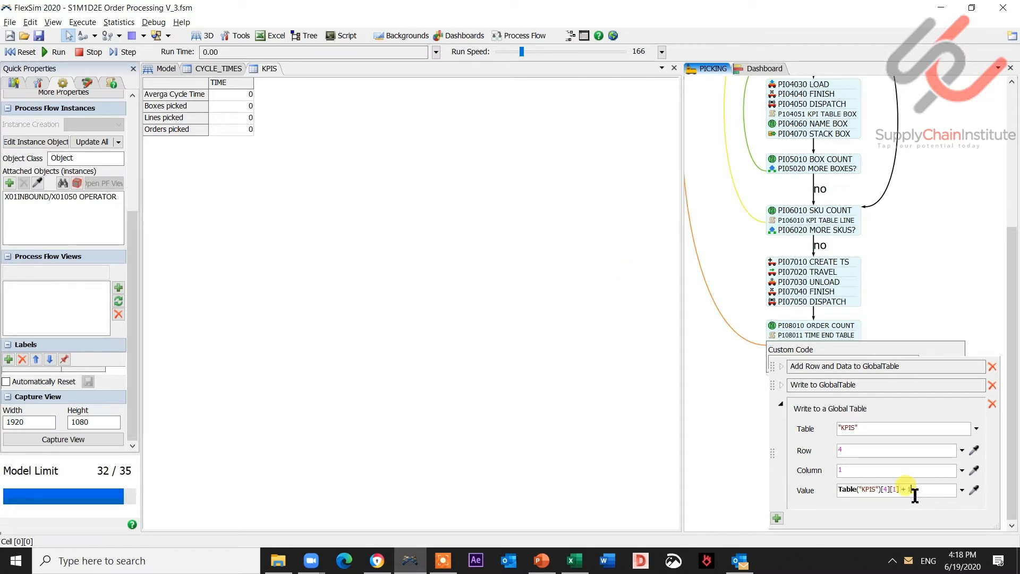
left_click(951, 177)
- Reset and run the model to populate the KPIS table
left_click_drag(947, 168, 950, 339)
left_click(26, 53)
left_click(54, 53)
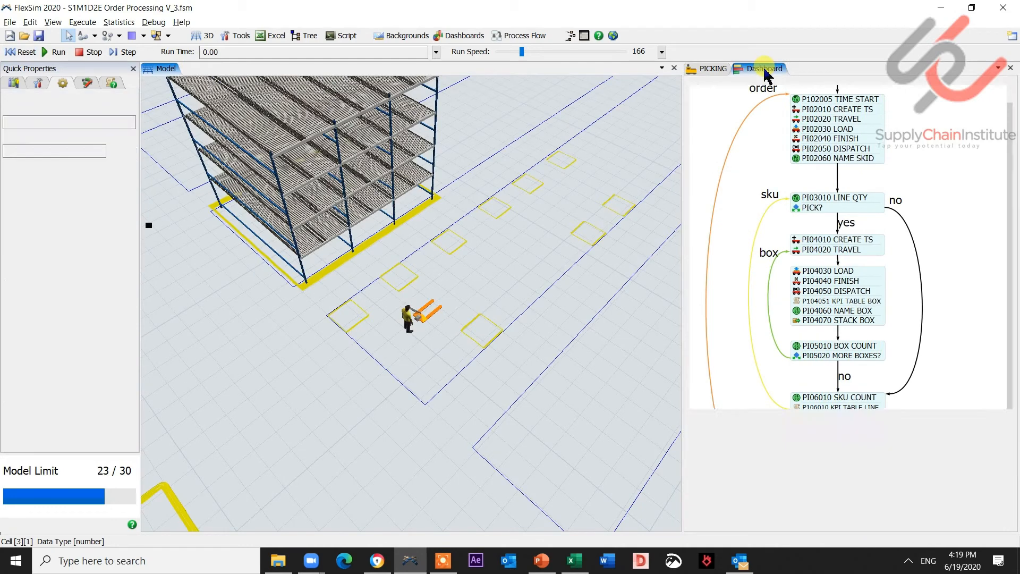
- Open the Dashboard and run the model, watching the Picking Summary alongside the 3D model
left_click(760, 68)
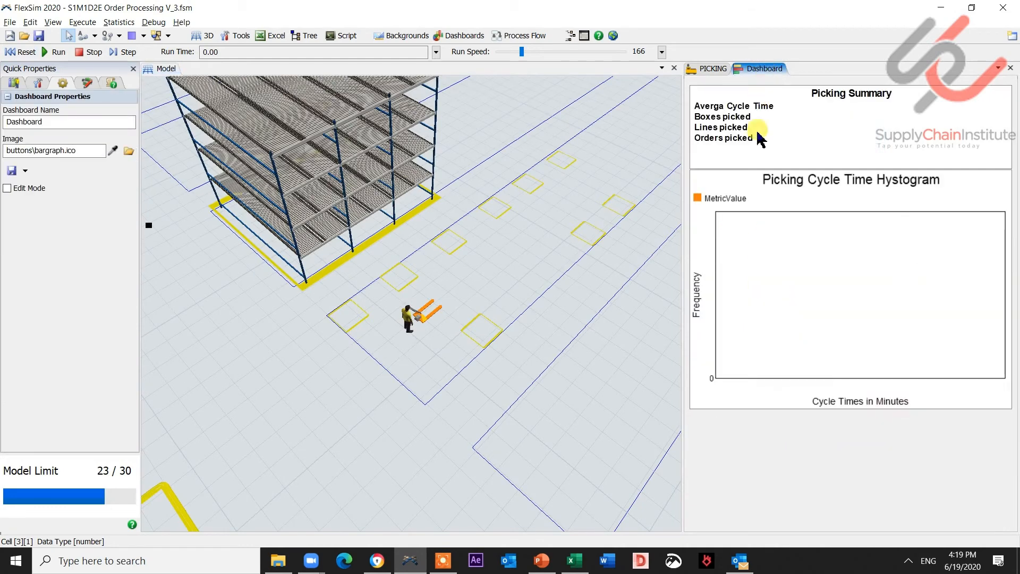
left_click(53, 52)
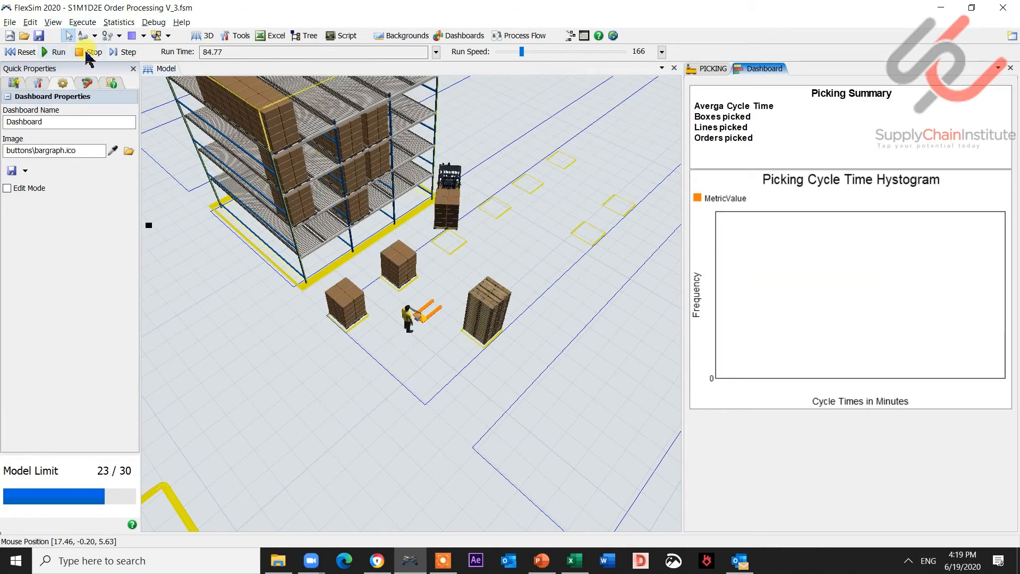
left_click(358, 449)
scroll(360, 452, "down", 3)
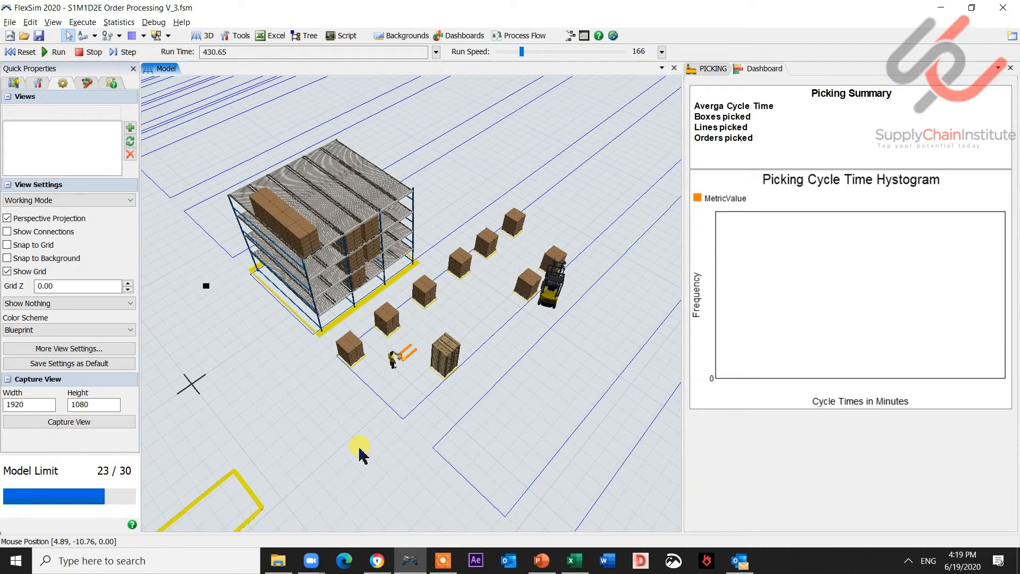
mouse_move(360, 451)
left_mouse_down()
mouse_move(381, 453)
mouse_move(424, 423)
left_mouse_up()
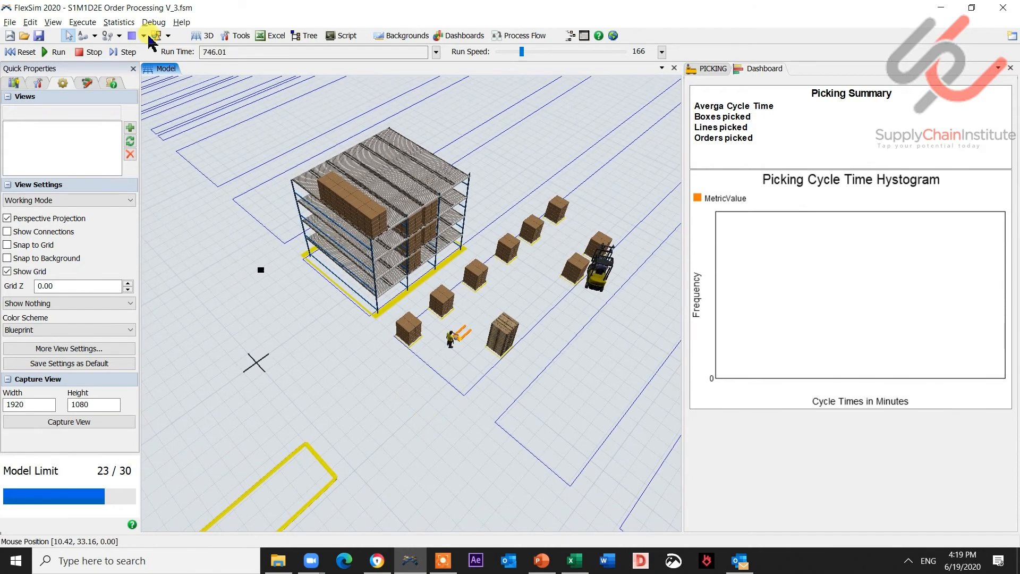
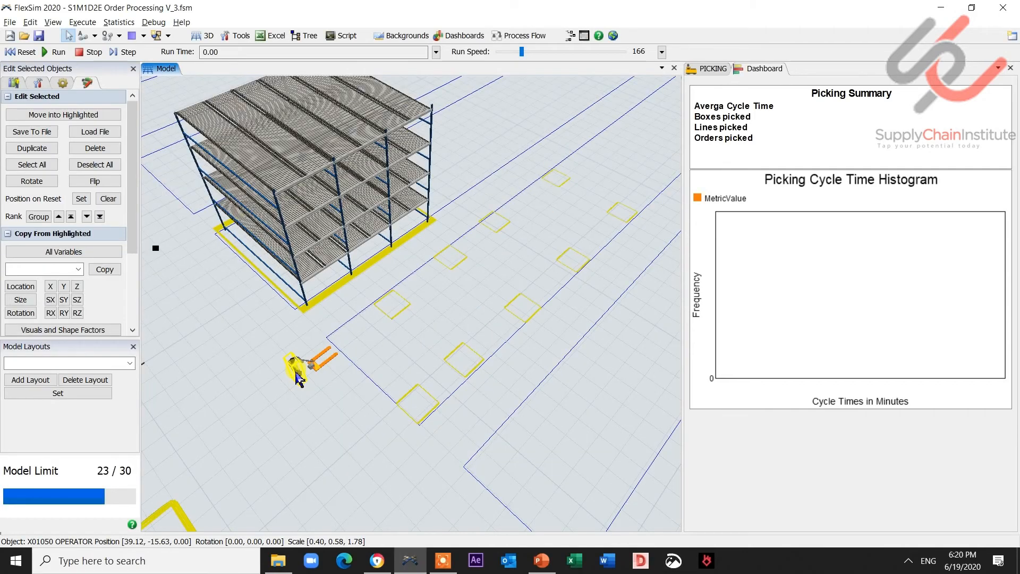
- Open the operator's properties and delete all its central port connections except EMPTIES
double_click(301, 376)
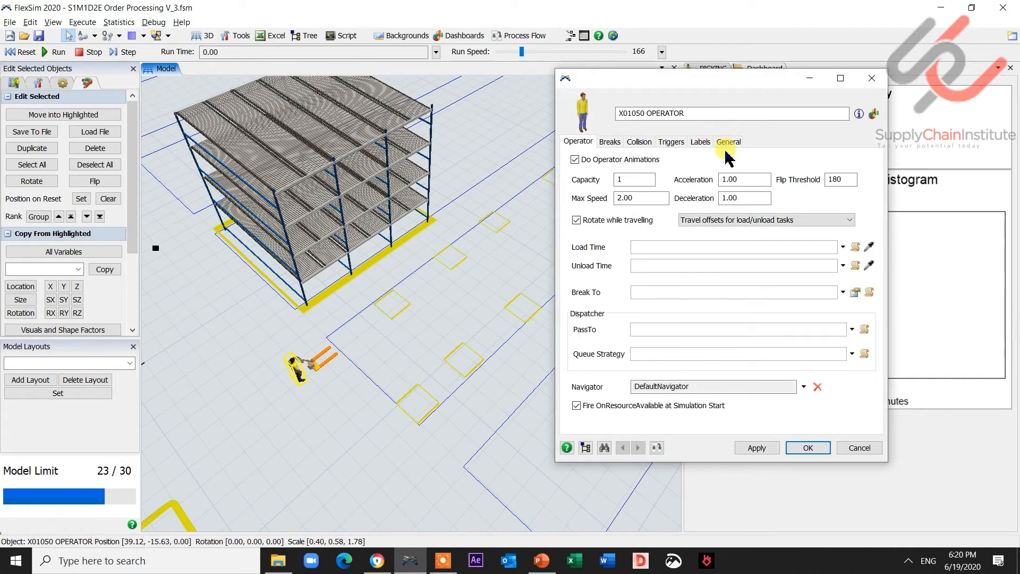
left_click(728, 143)
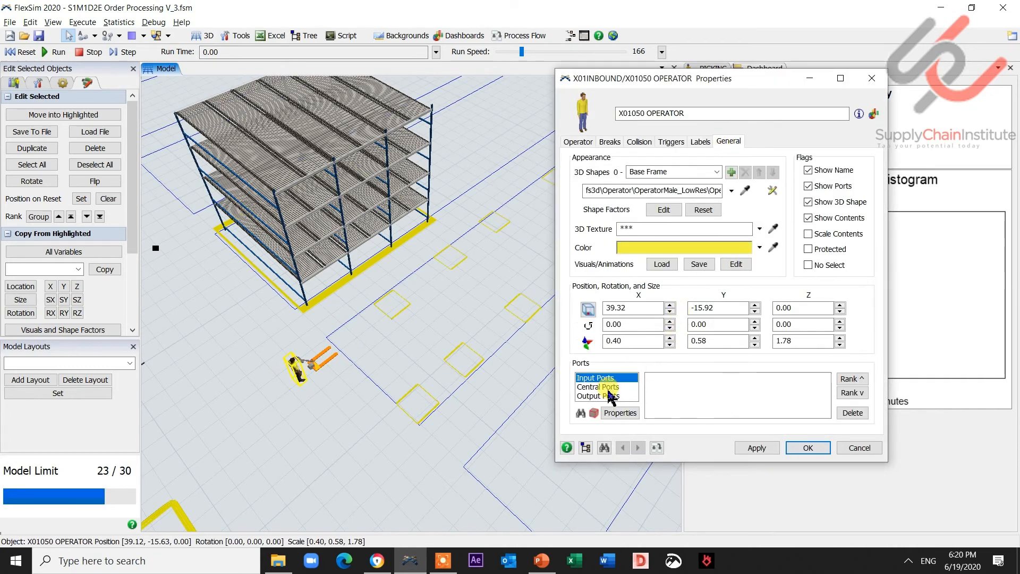
left_click(599, 387)
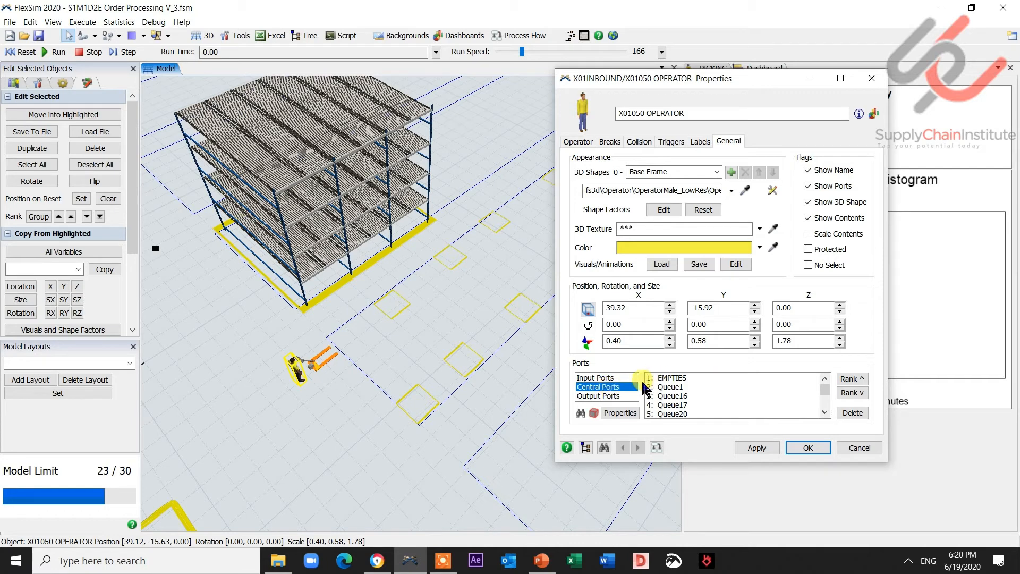
left_click(689, 377)
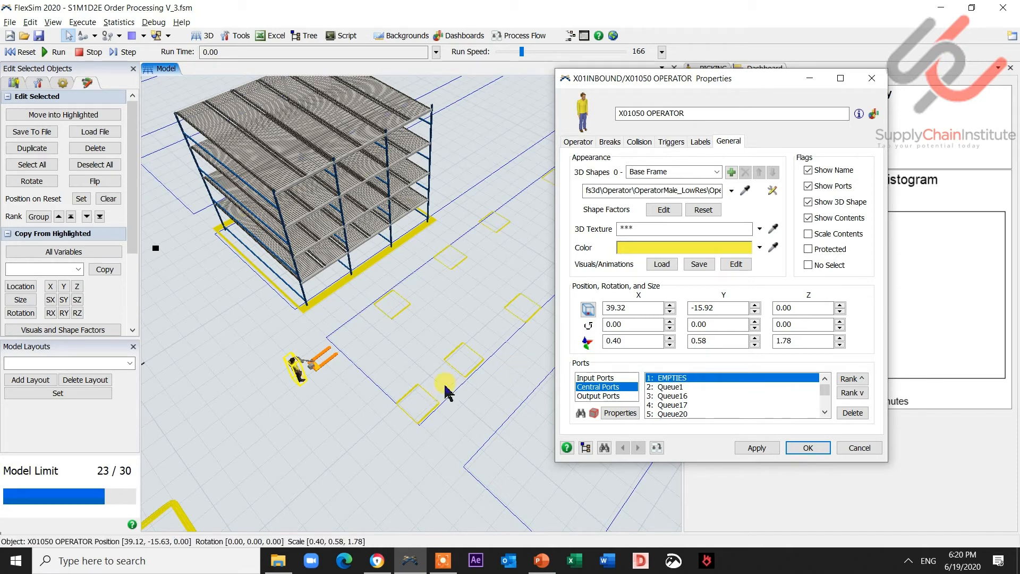
left_click(696, 386)
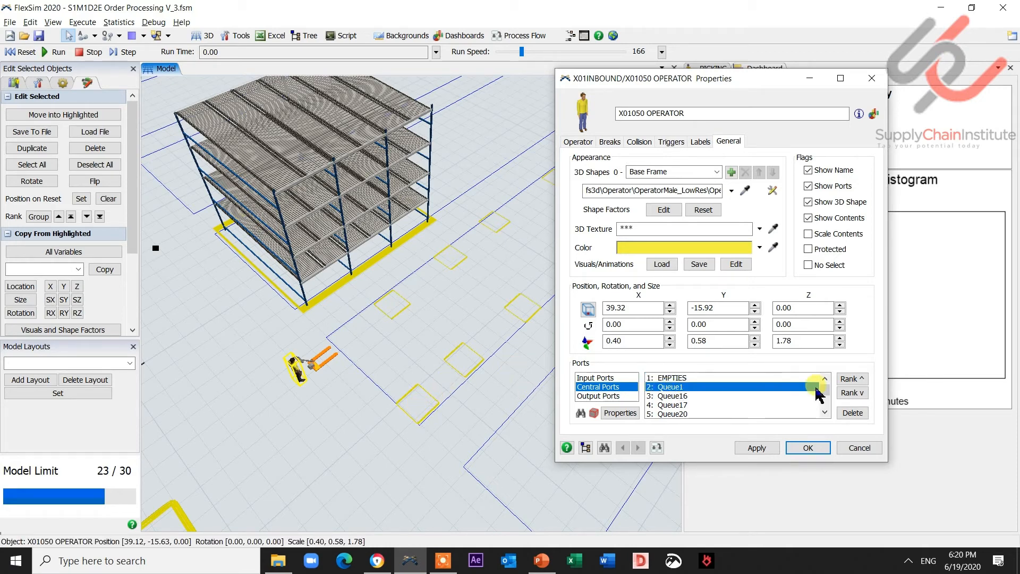
left_click(852, 413)
left_click(853, 413)
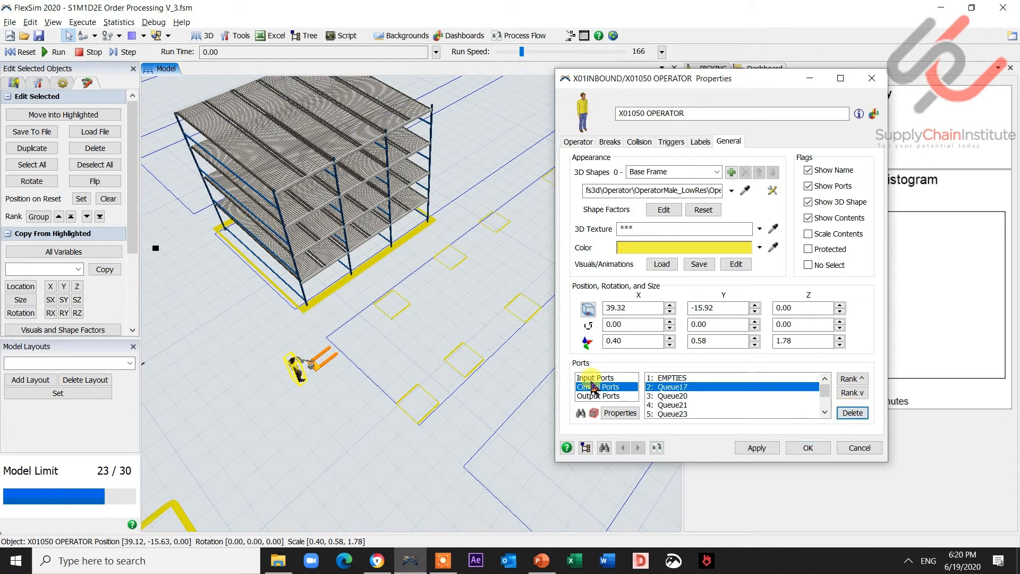
left_click(852, 413)
left_click(852, 414)
left_click(848, 415)
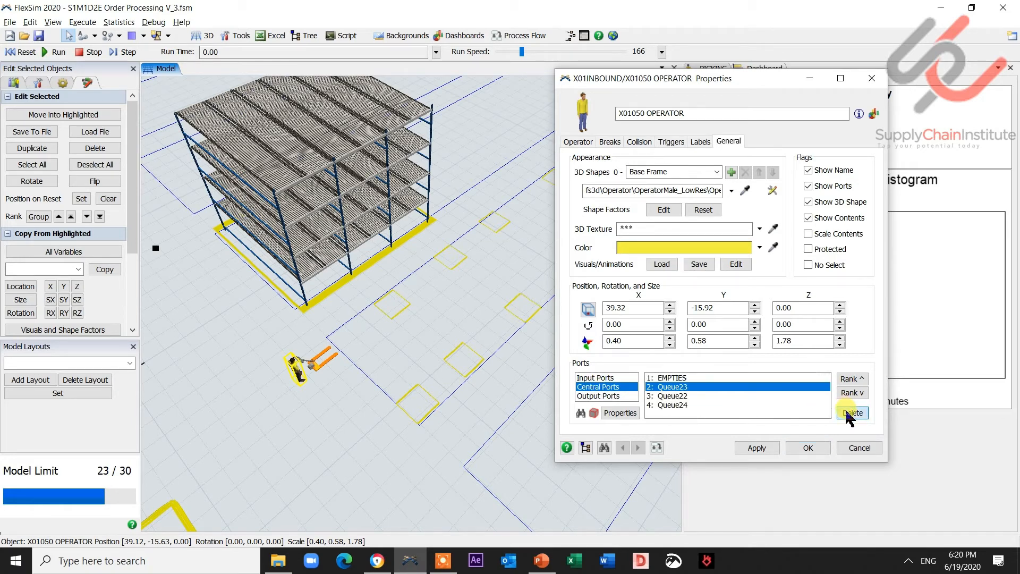
left_click(849, 414)
left_click(850, 414)
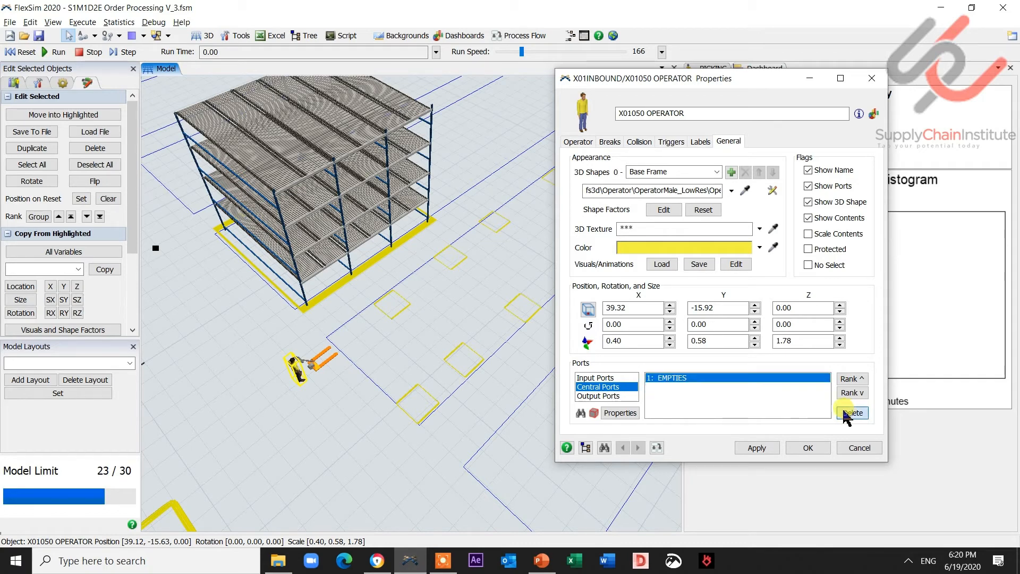
left_click(809, 79)
- Connect the operator's center port to the first two picking location queues
left_click(351, 367)
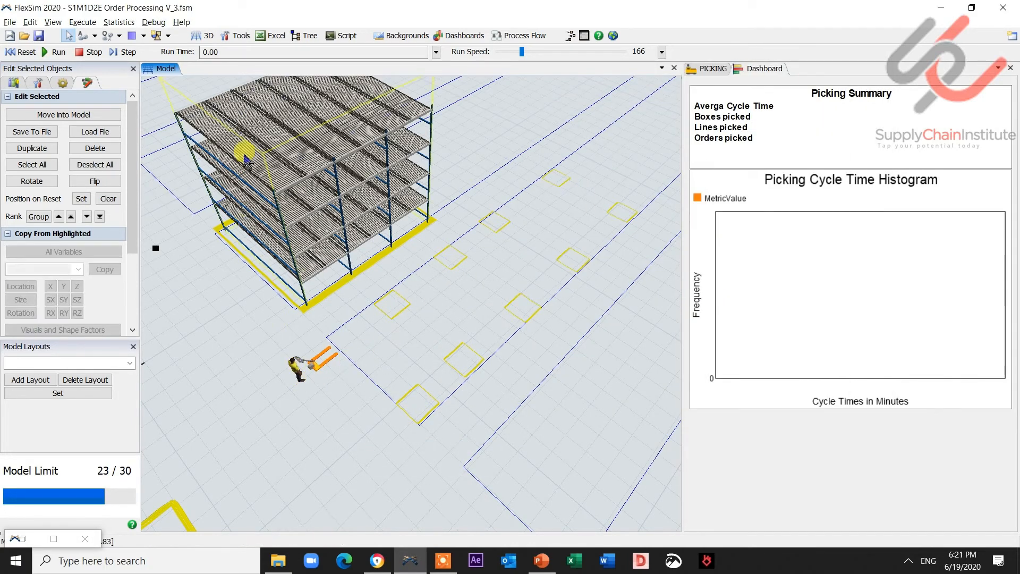
left_click(96, 36)
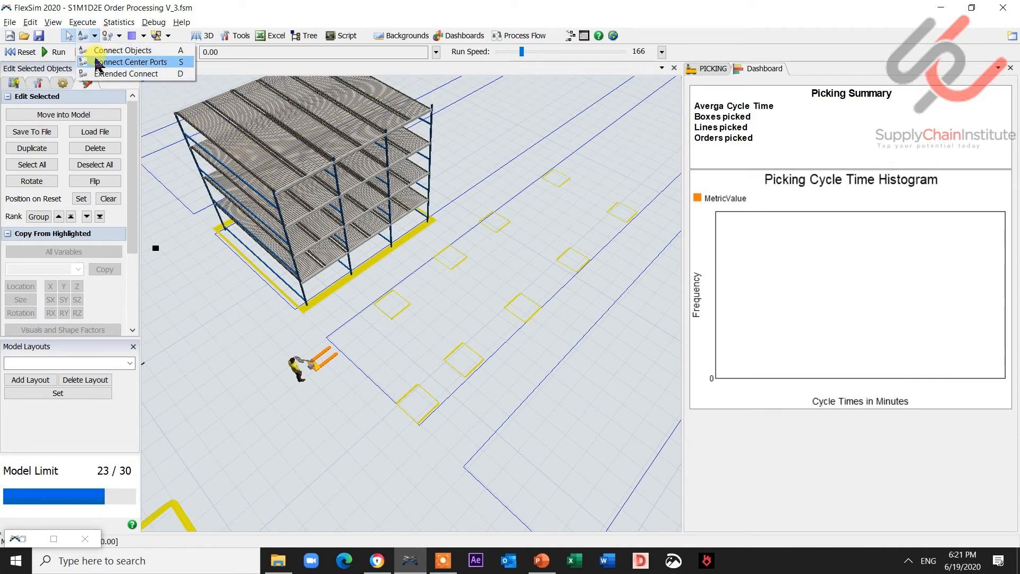
left_click(119, 50)
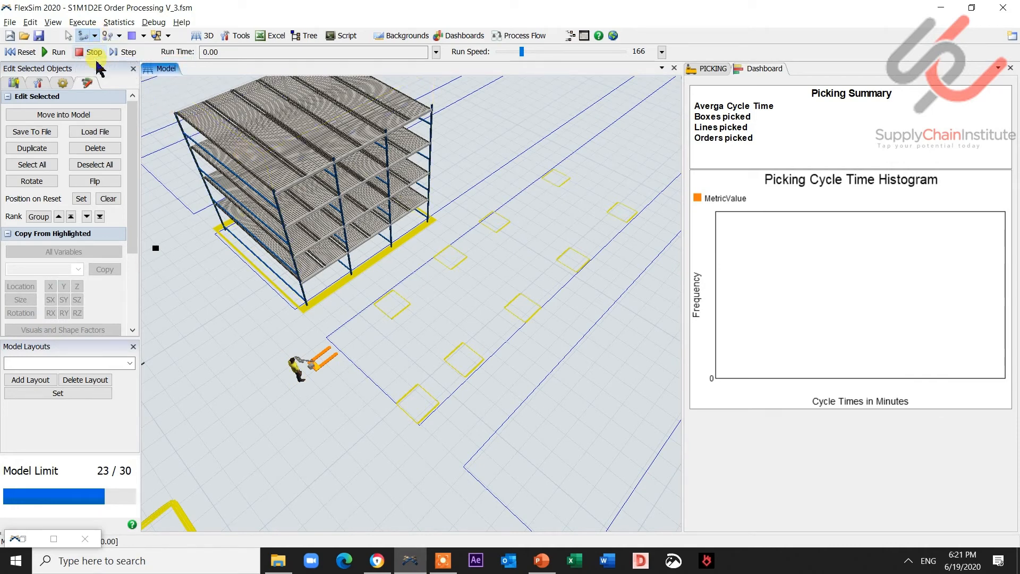
left_click(297, 369)
left_click(299, 367)
left_click(466, 357)
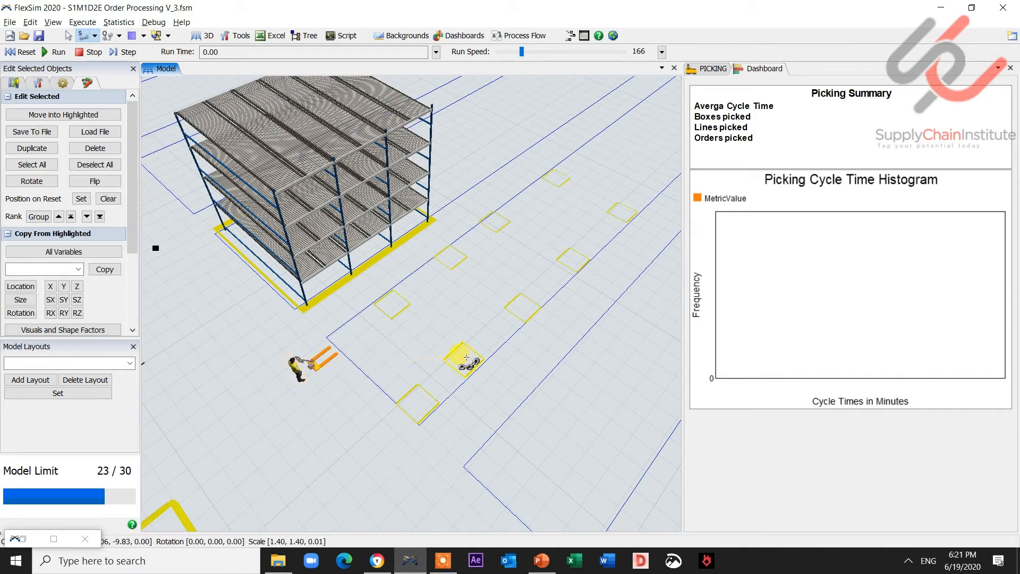
key("Escape")
left_click(84, 36)
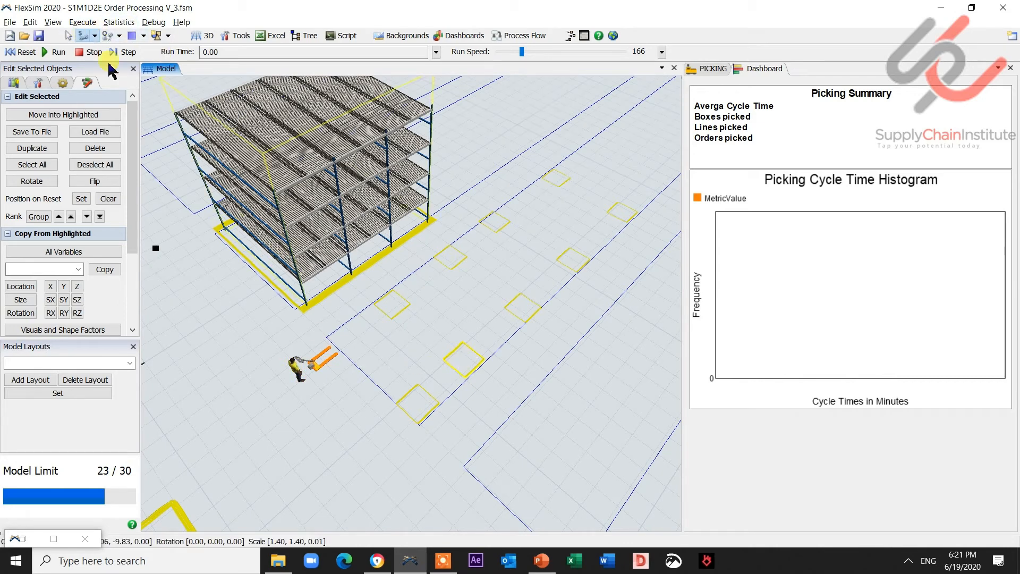
left_click(314, 353)
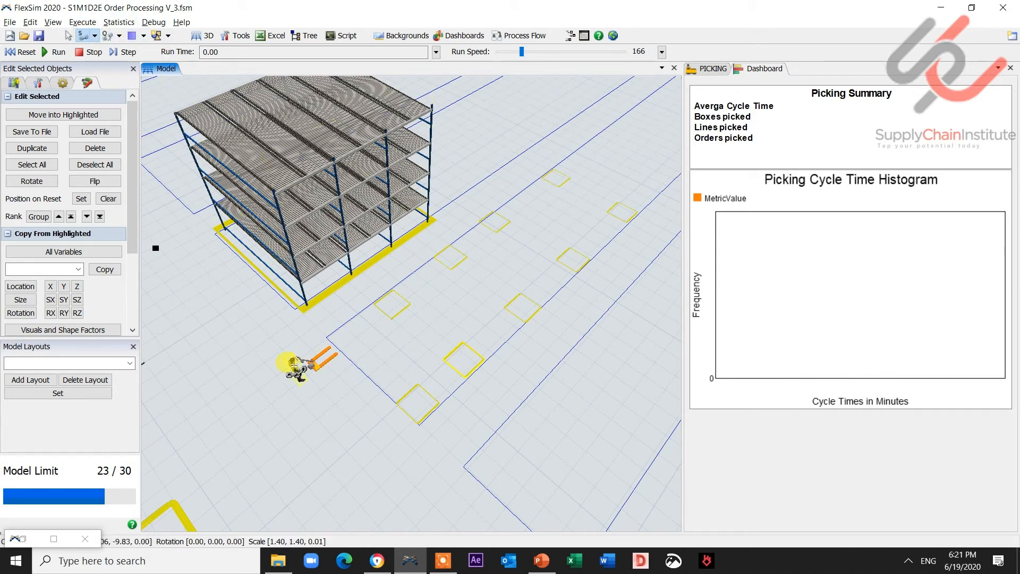
left_click(394, 305)
key("Escape")
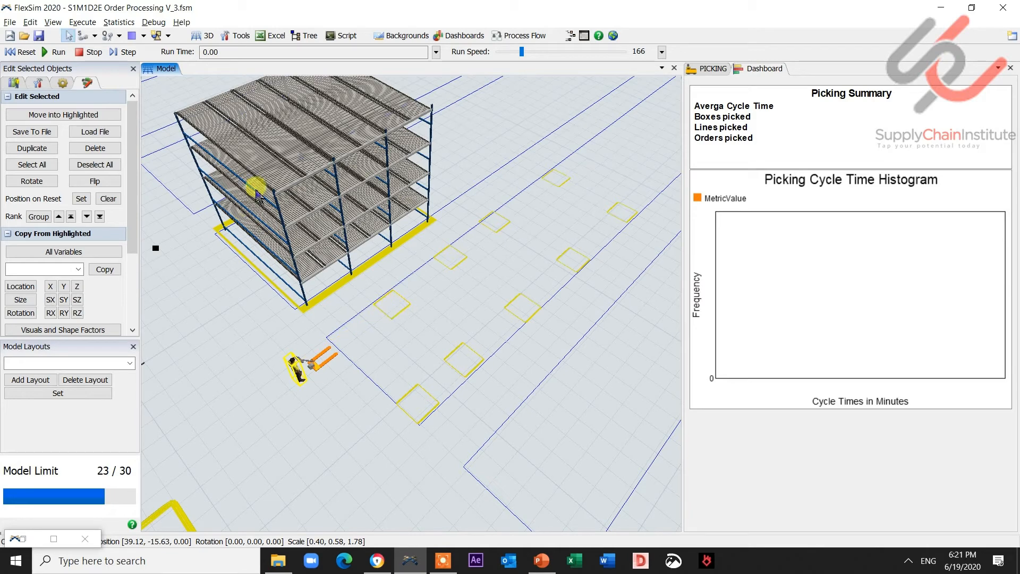
- Connect the operator's center port to the remaining six picking location queues
left_click(83, 36)
left_click(296, 369)
left_click(450, 267)
key("Escape")
left_click(83, 36)
left_click(296, 368)
left_click(522, 310)
key("Escape")
left_click(84, 36)
left_click(296, 368)
left_click(573, 263)
key("Escape")
left_click(84, 37)
left_click(296, 367)
left_click(495, 224)
key("Escape")
left_click(84, 36)
left_click(296, 368)
left_click(557, 180)
key("Escape")
left_click(83, 36)
left_click(296, 368)
left_click(622, 213)
key("Escape")
- Review the operator's central port list in its properties, then close the dialog
left_click(31, 543)
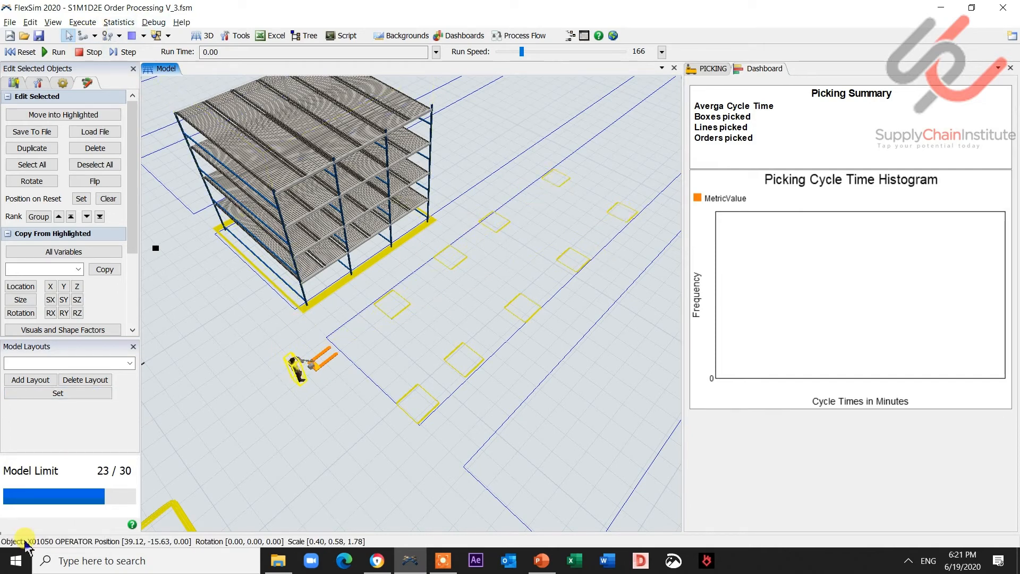
left_click(618, 388)
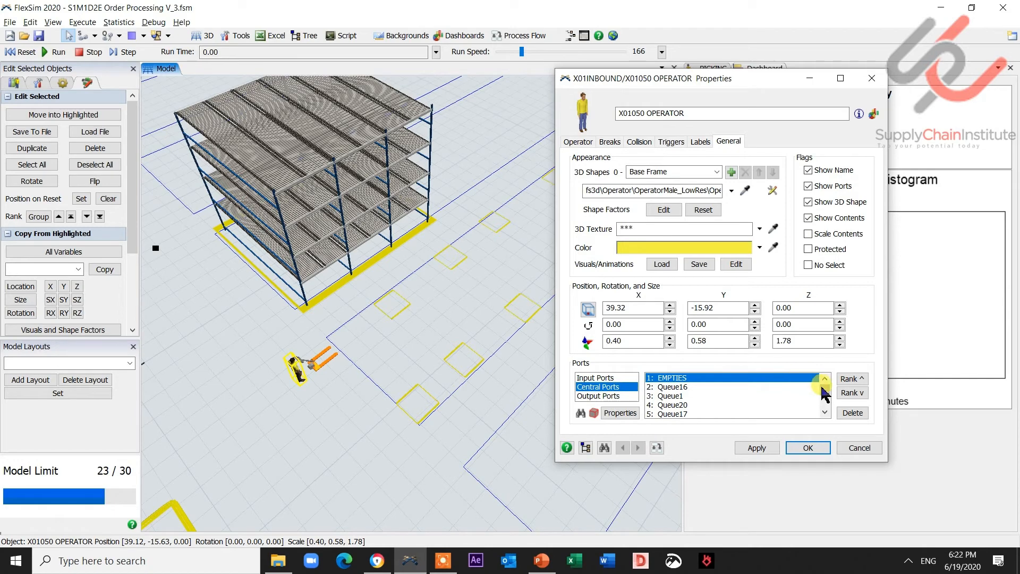
left_click_drag(827, 393, 828, 408)
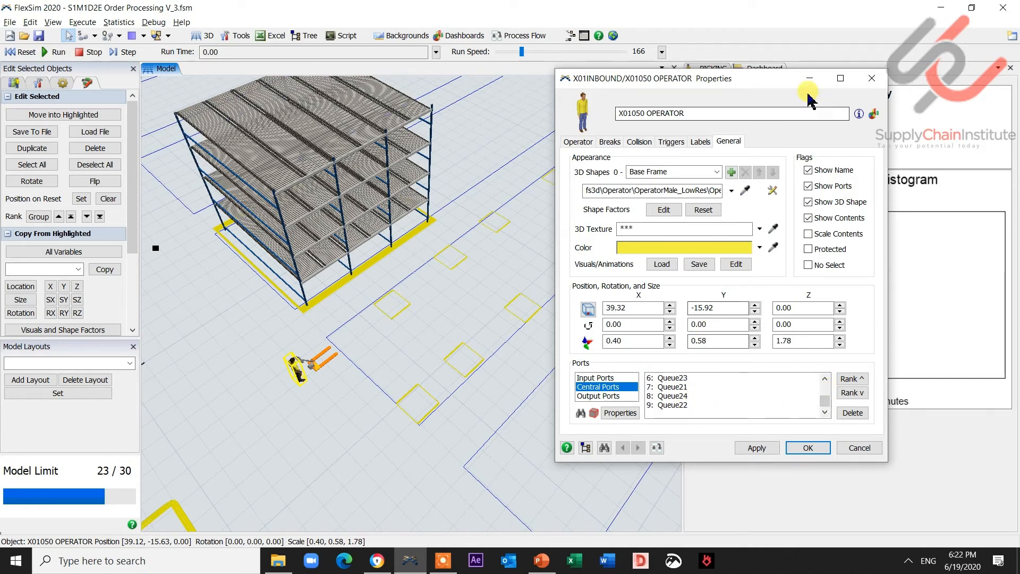
left_click_drag(795, 88, 898, 94)
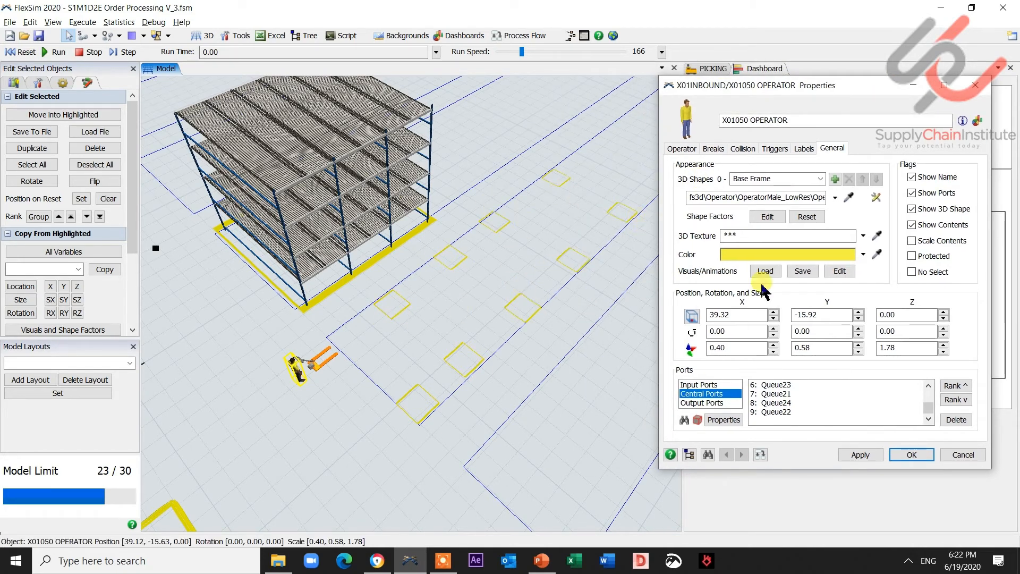
left_click_drag(929, 408, 930, 401)
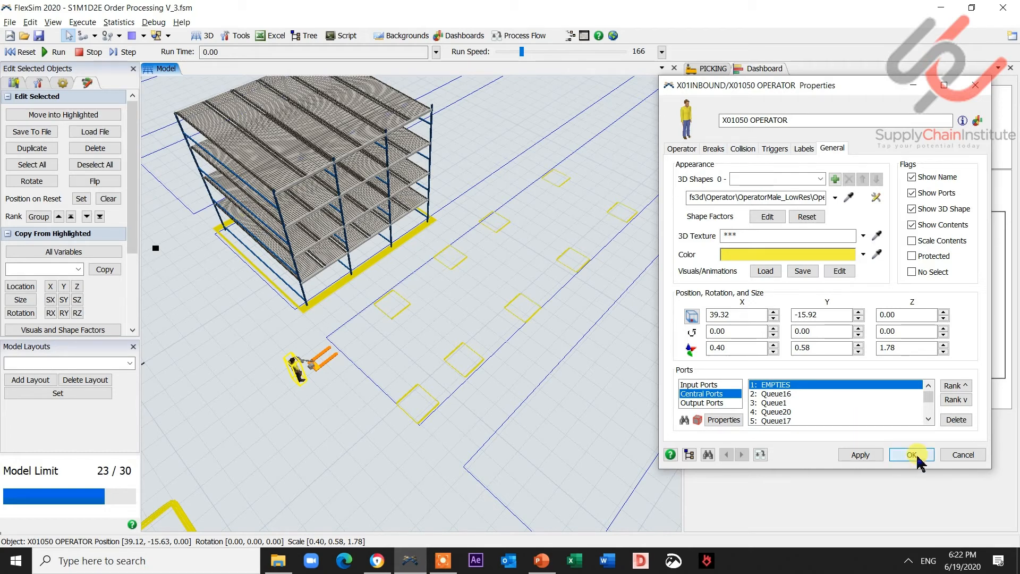
left_click(918, 460)
- Reset and run the model at a lower speed, watching the Picking Summary and histogram, then stop
left_click(26, 52)
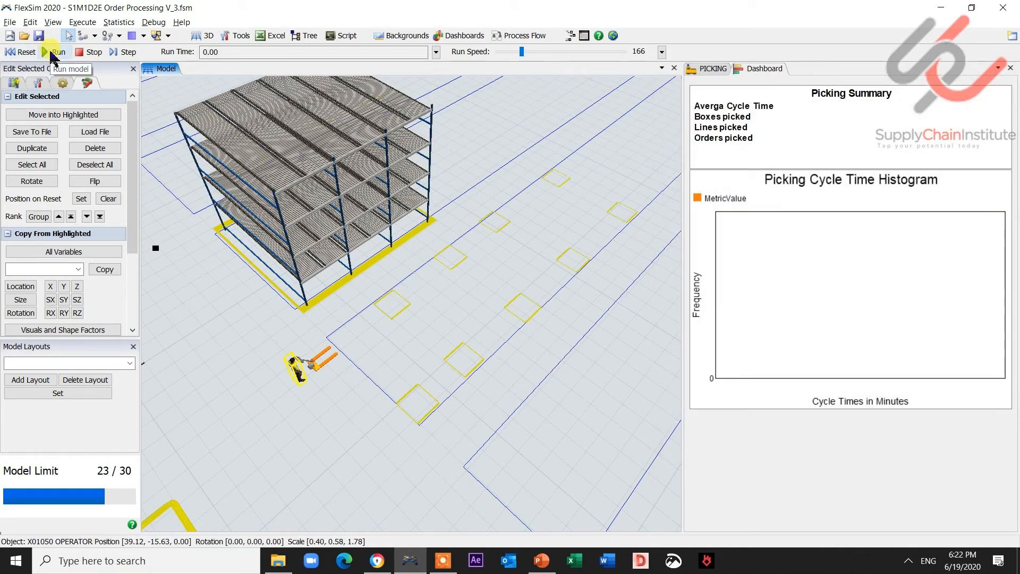
left_click(55, 53)
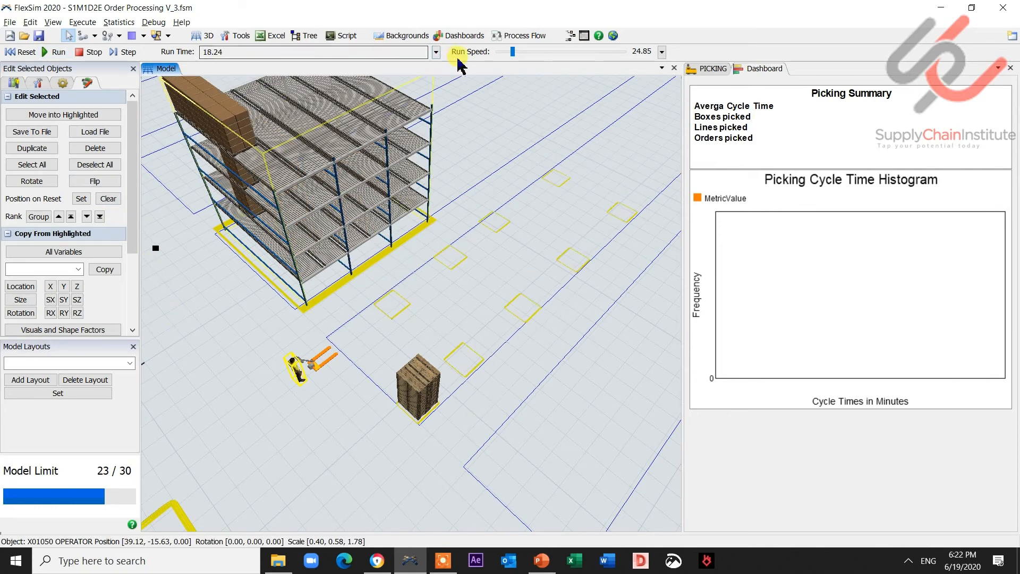
left_click_drag(522, 52, 509, 51)
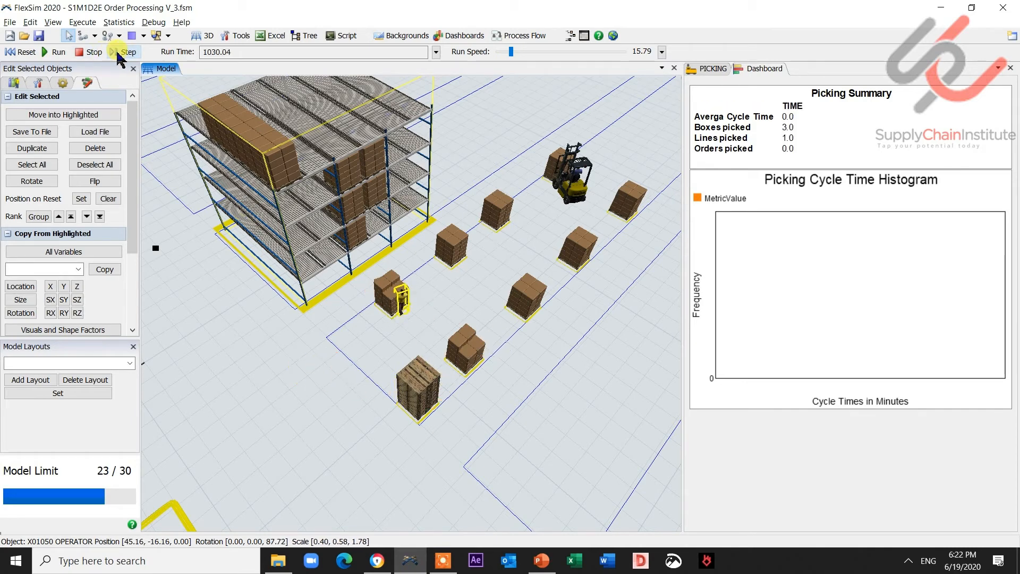
left_click(310, 407)
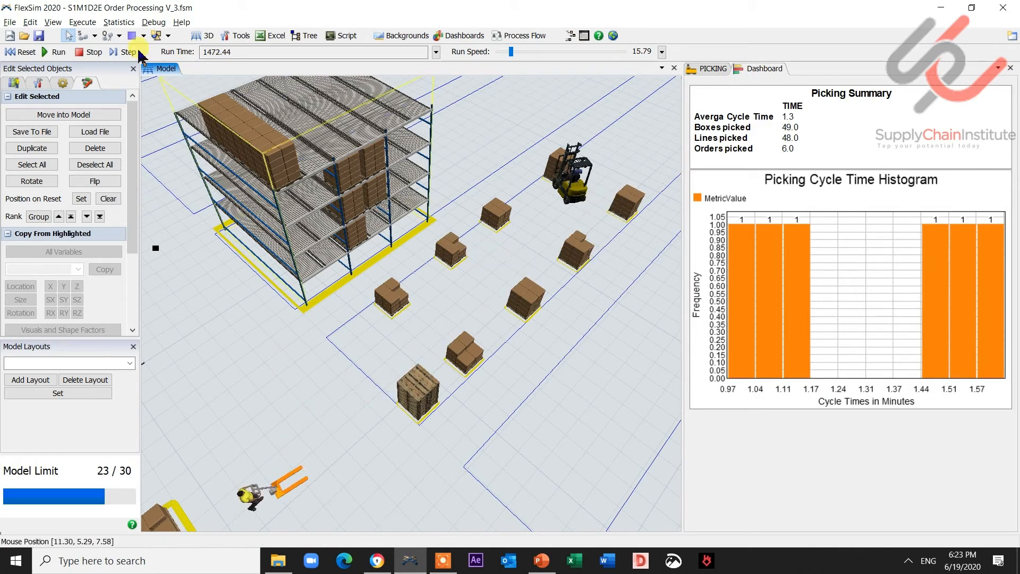
left_click(86, 52)
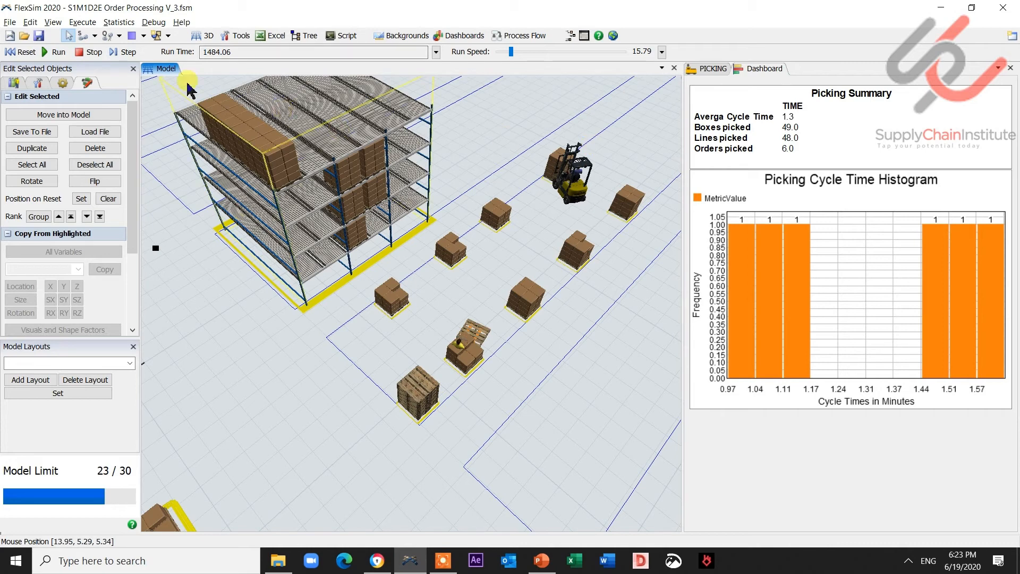
left_click_drag(313, 338, 395, 301)
scroll(394, 302, "down", 4)
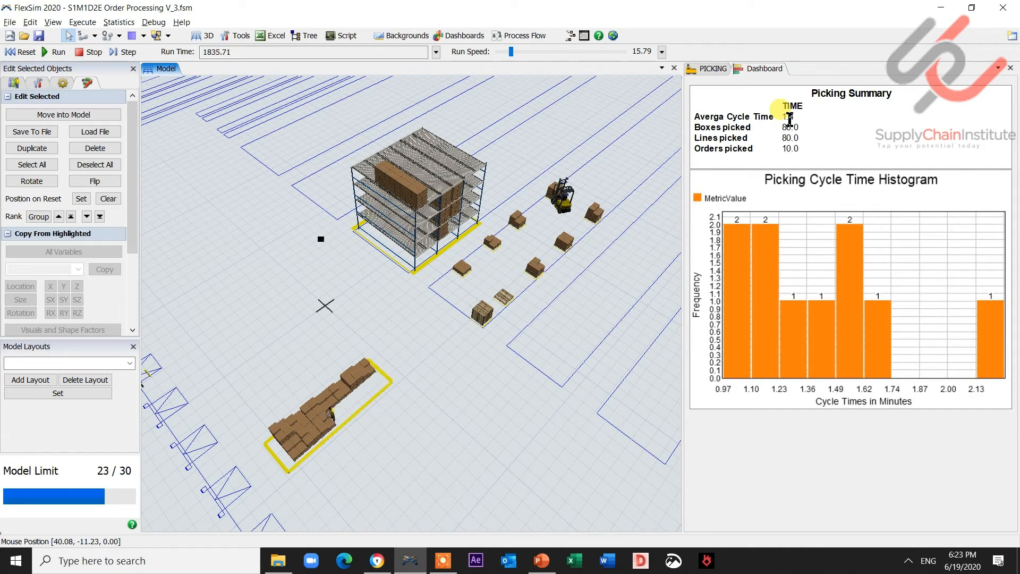
left_click(80, 54)
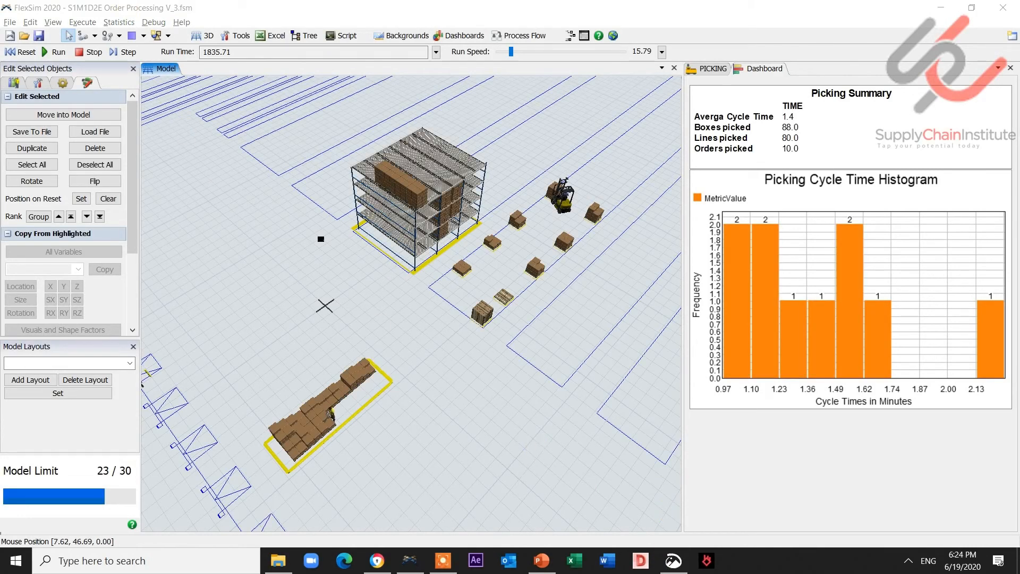
- Reset the model and delete the operator's last central port connections
left_click(38, 51)
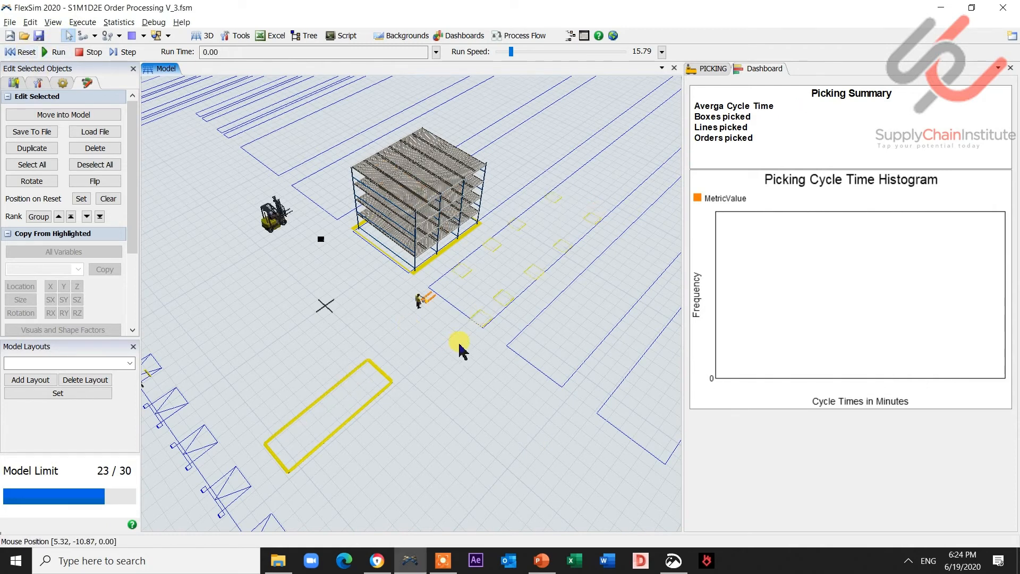
left_click_drag(463, 351, 438, 390)
scroll(415, 378, "up", 3)
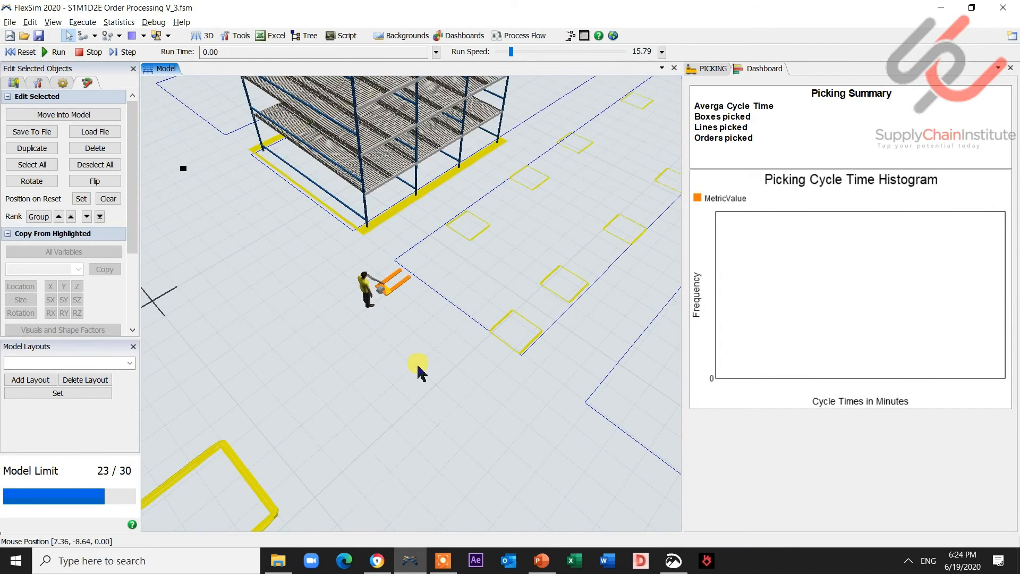
scroll(372, 420, "down", 4)
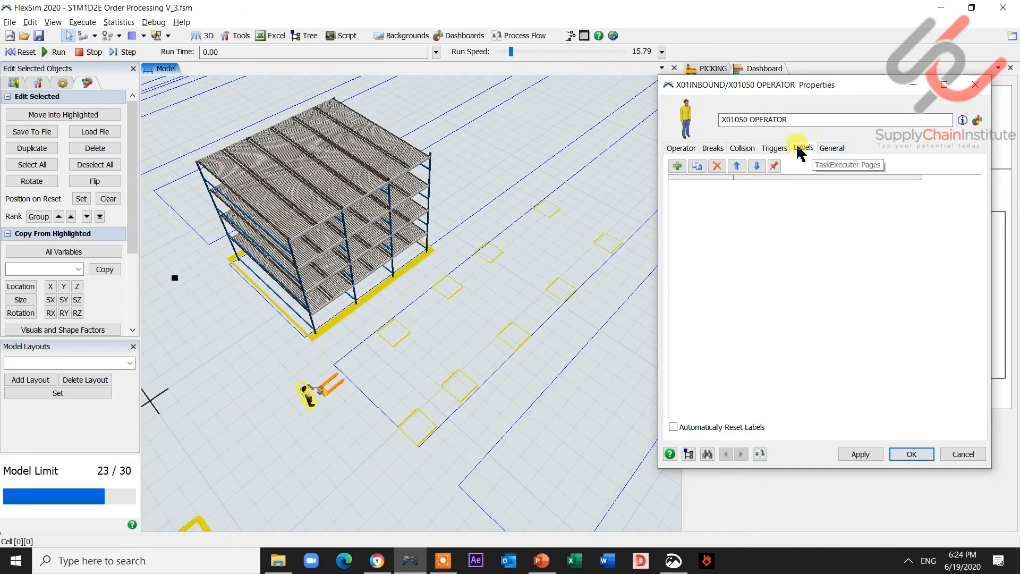
left_click(832, 147)
left_click(701, 392)
left_click(955, 399)
double_click(957, 418)
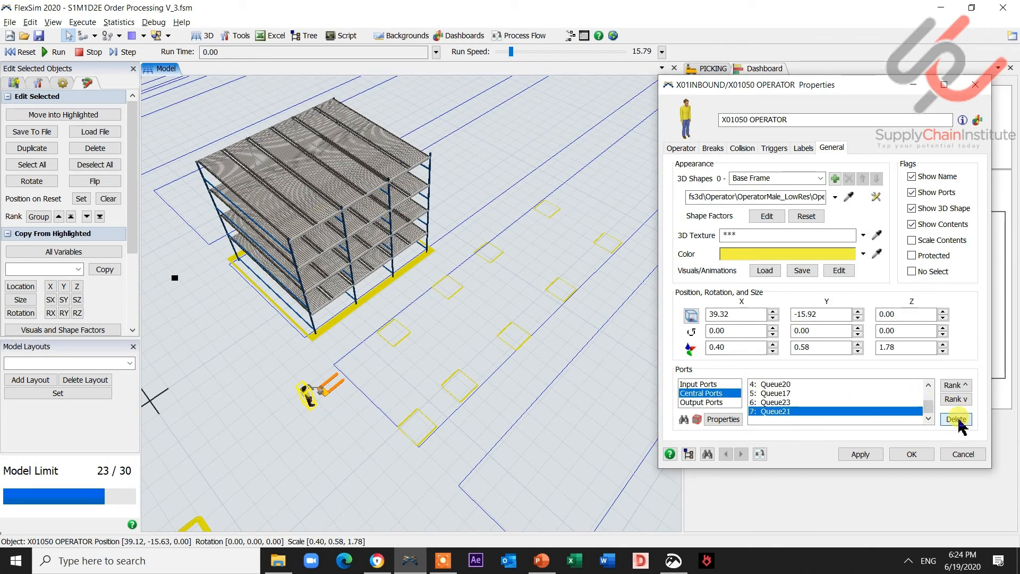
left_click(957, 420)
left_click(958, 420)
left_click(958, 420)
left_click(975, 85)
- Reconnect the operator's center port to three picking location queues
left_click(84, 36)
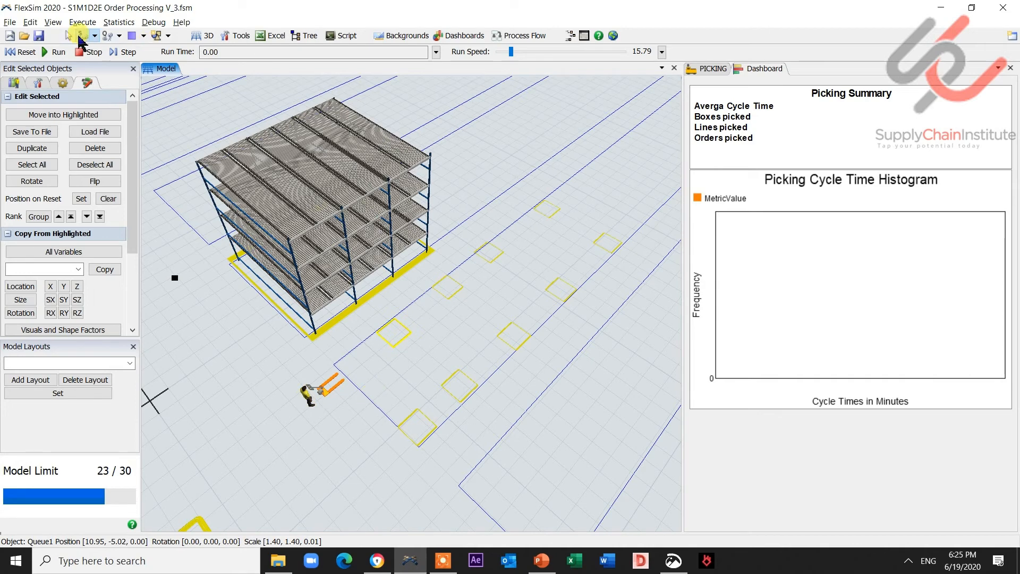
left_click(307, 393)
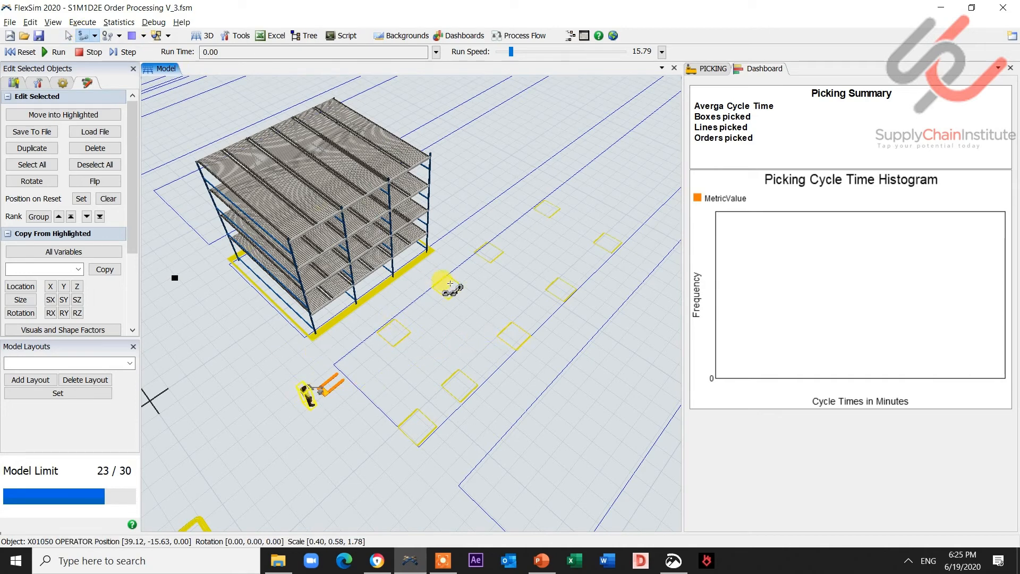
left_click(68, 36)
left_click(569, 292)
key("Escape")
left_click(84, 36)
left_click(308, 395)
left_click(491, 254)
key("Escape")
left_click(85, 36)
left_click(306, 392)
left_click(609, 243)
key("Escape")
left_click(85, 36)
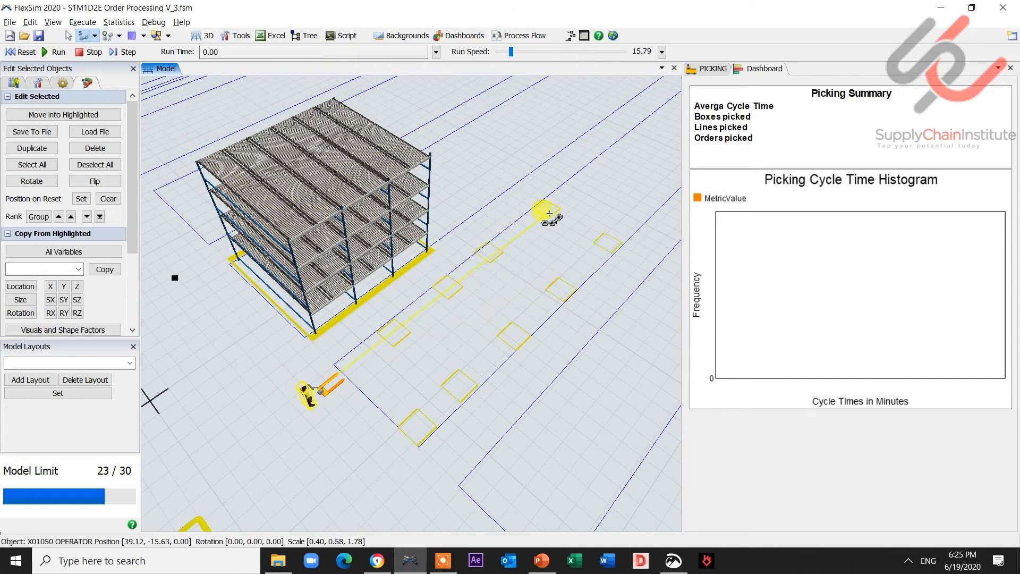
- Open the operator's properties and review its central port connections, then close the dialog
double_click(306, 392)
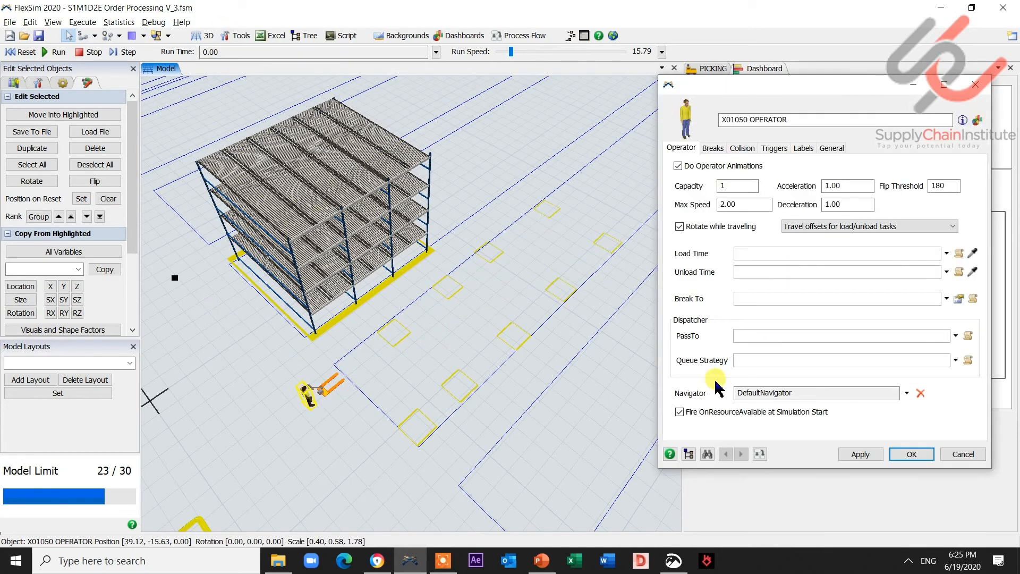
left_click(701, 393)
left_click(829, 402)
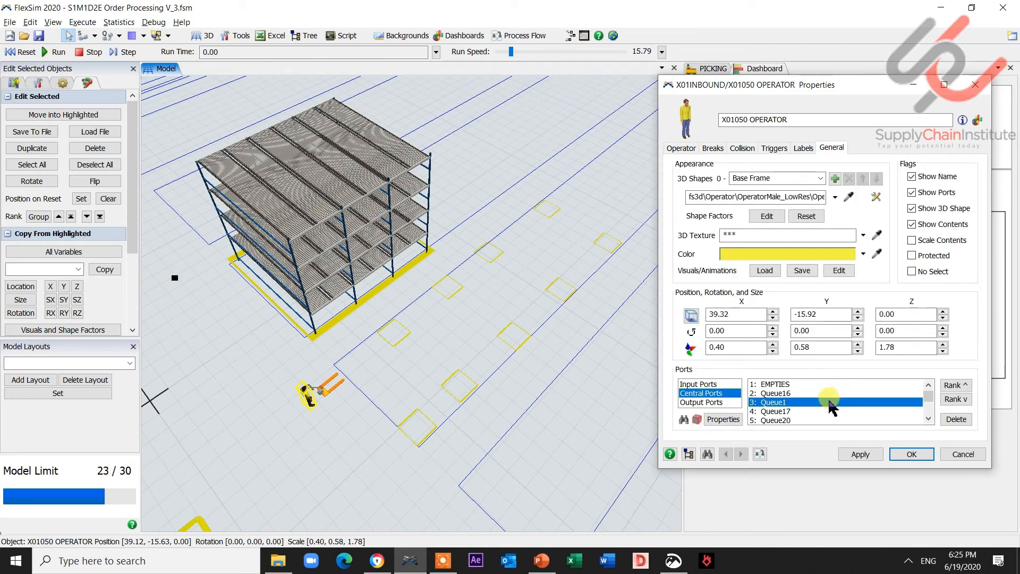
scroll(830, 402, "down", 3)
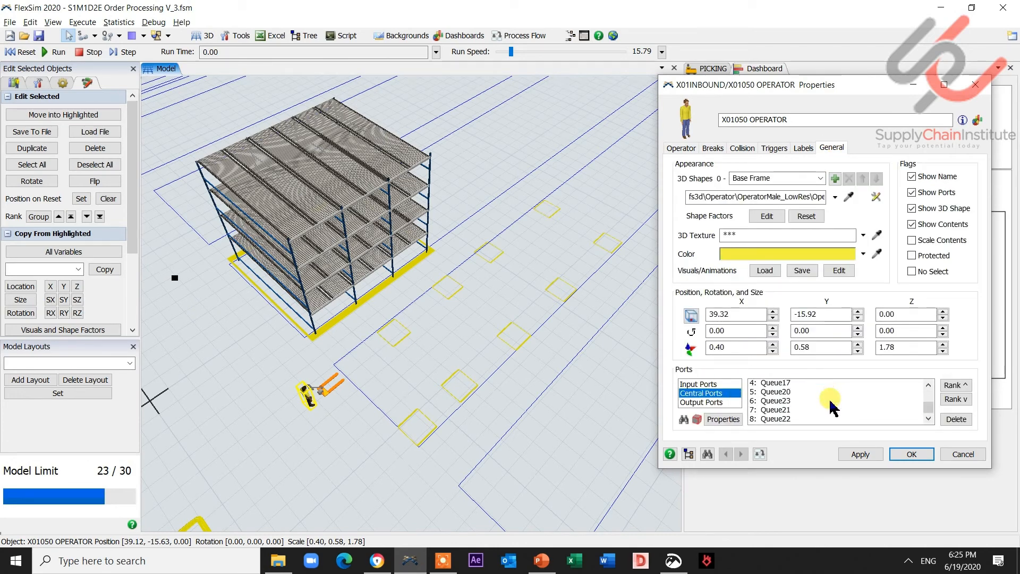
left_click(975, 86)
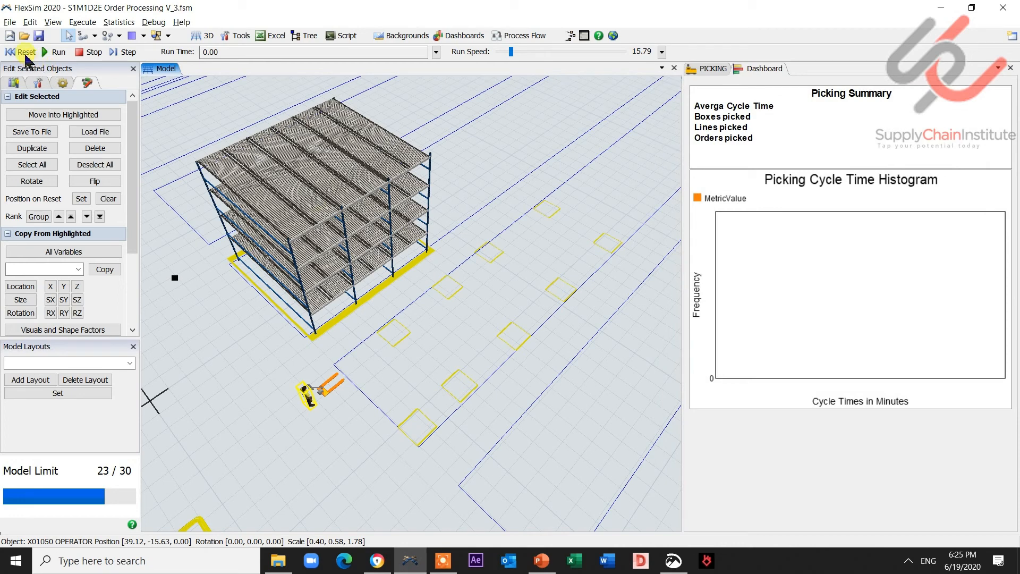
- Reset and run the model, varying the run speed and watching the Picking Summary and histogram fill, then stop
left_click(25, 53)
left_click(51, 53)
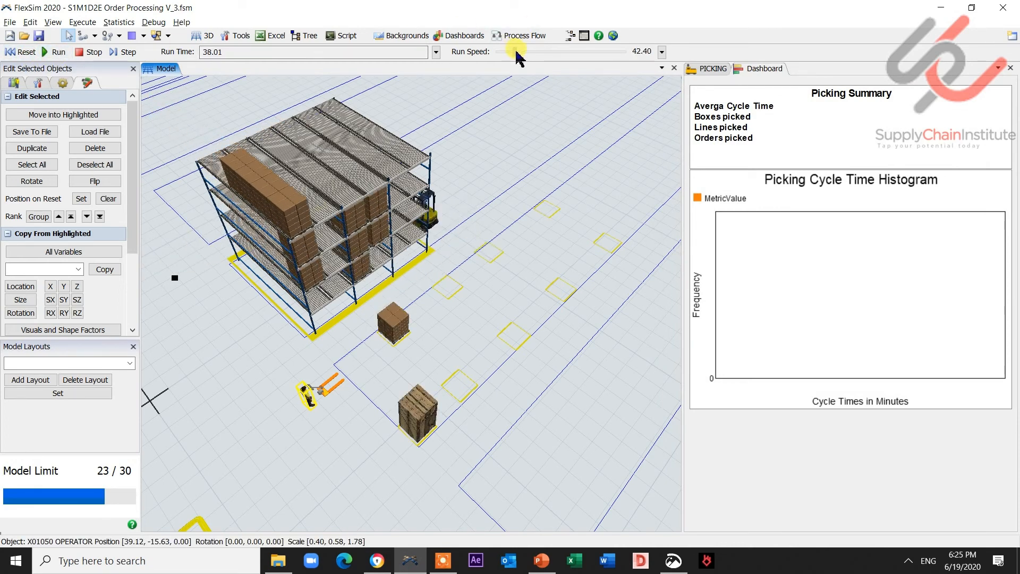
left_click_drag(511, 52, 518, 52)
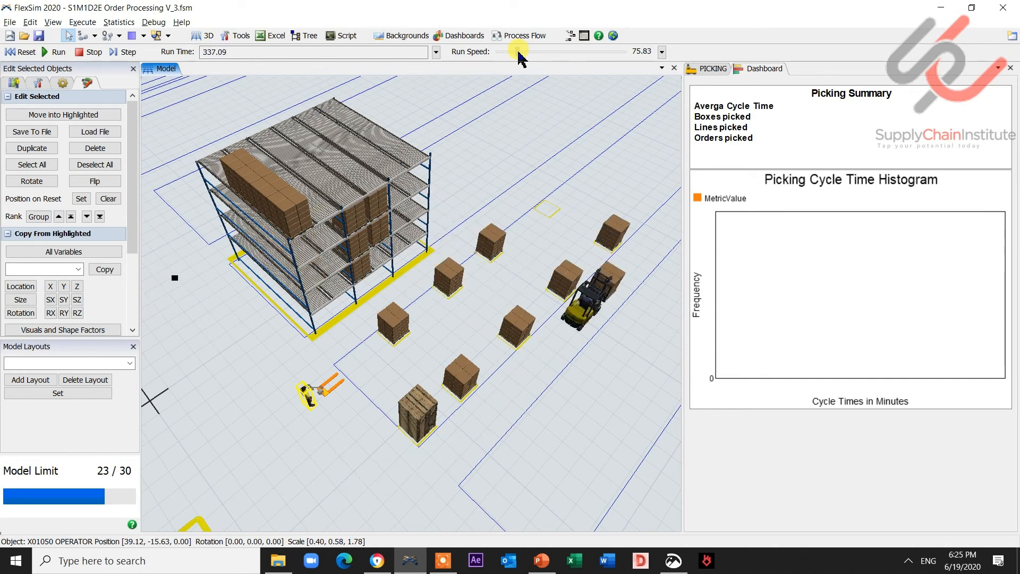
left_click_drag(518, 51, 502, 52)
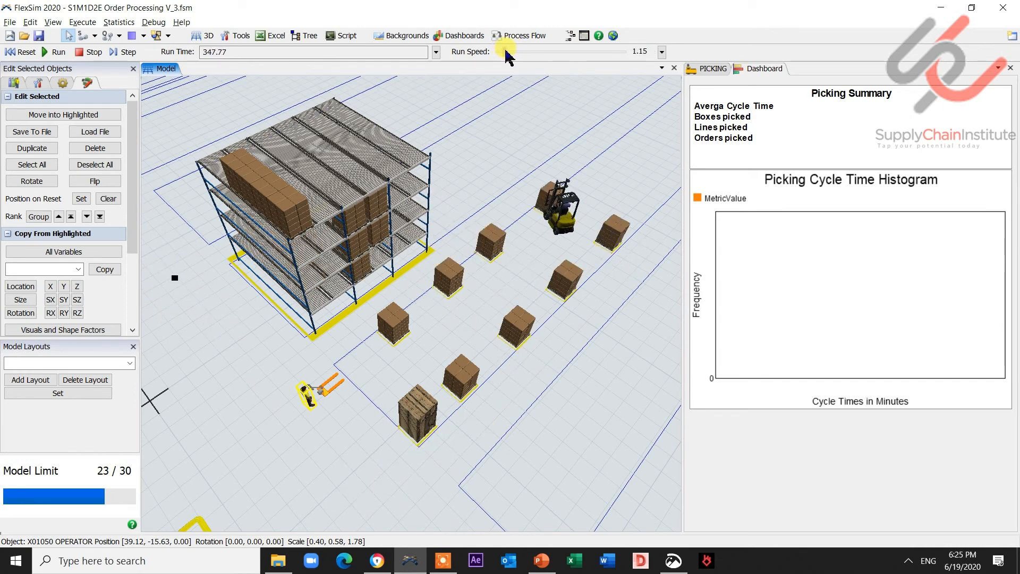
left_click(556, 207)
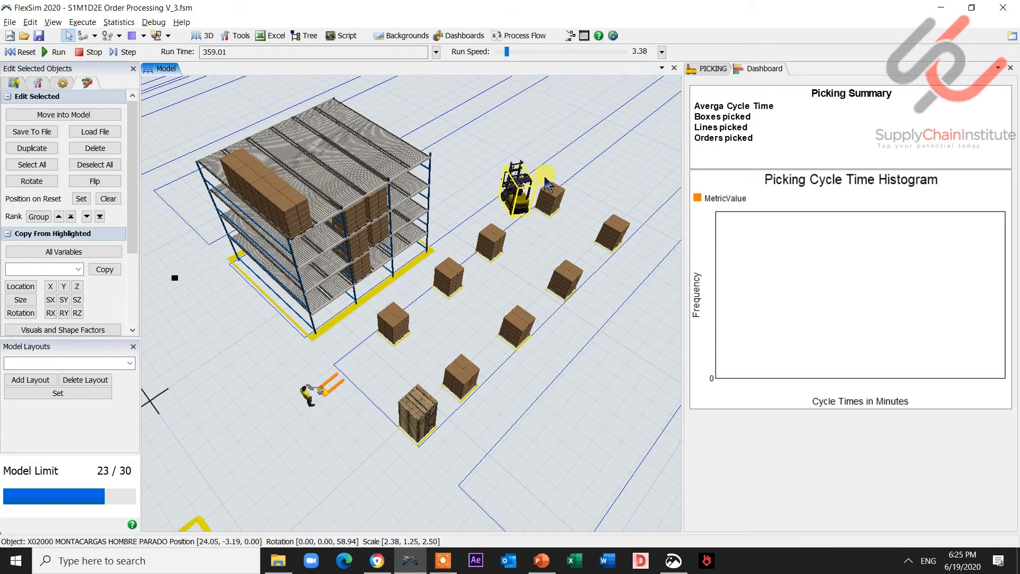
left_click(564, 89)
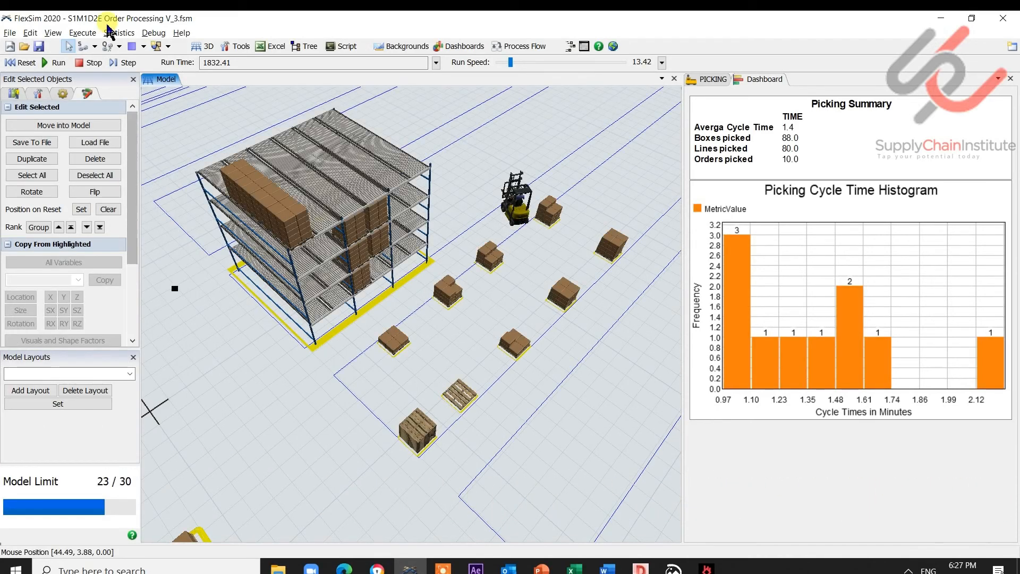
left_click(94, 64)
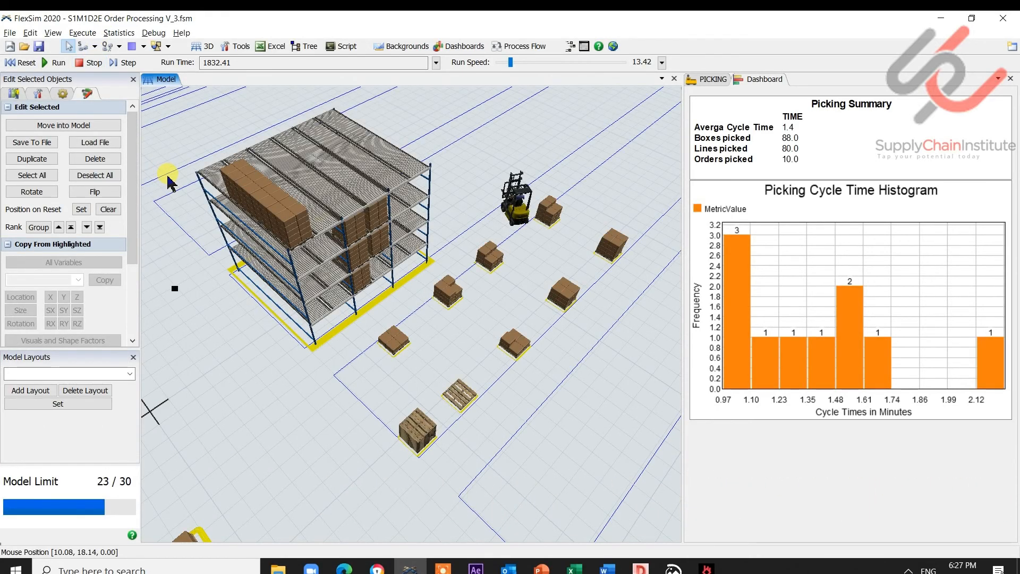